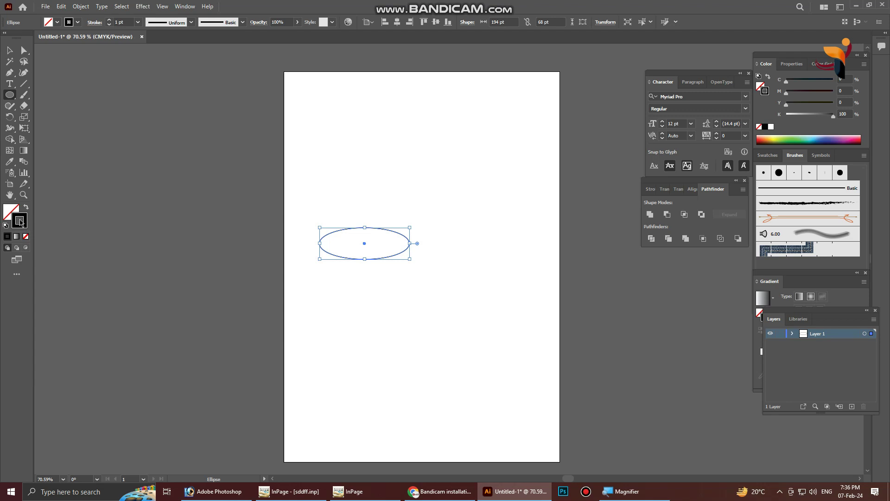
# Convert the ellipse's left and right anchor points to sharp corners with the Anchor Point tool
pyautogui.click(9, 212)
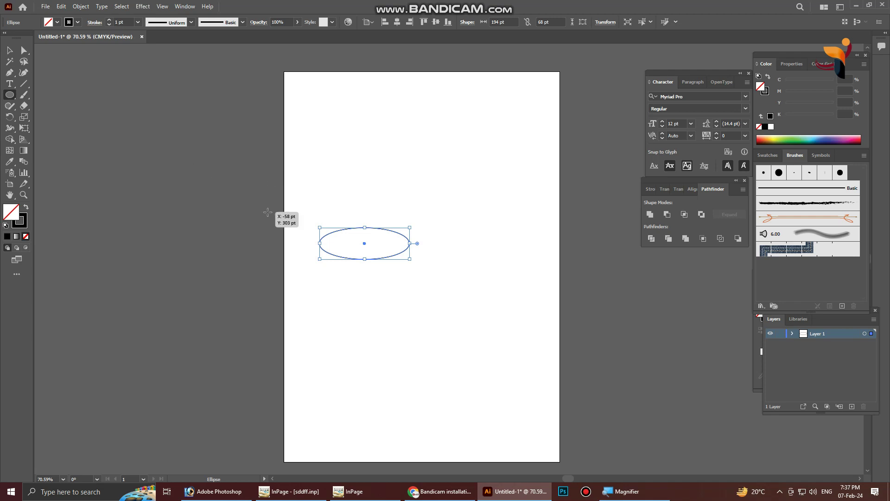
pyautogui.hotkey('shift', 'c')
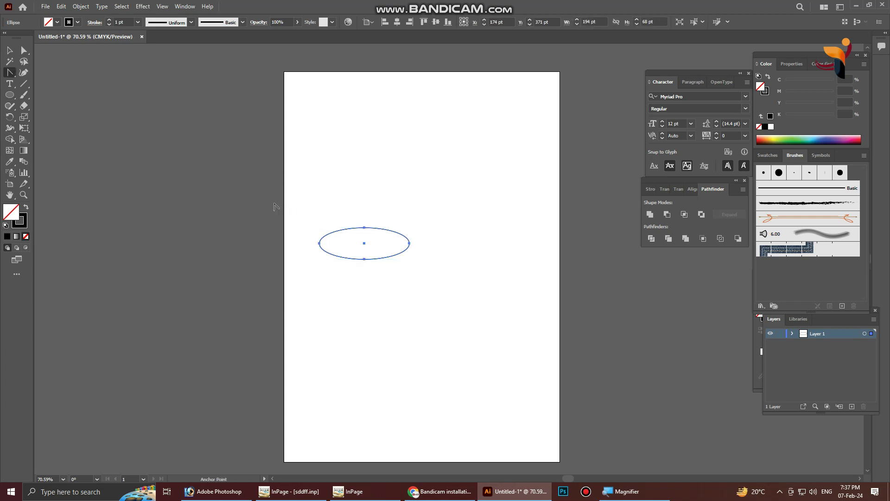
pyautogui.click(9, 72)
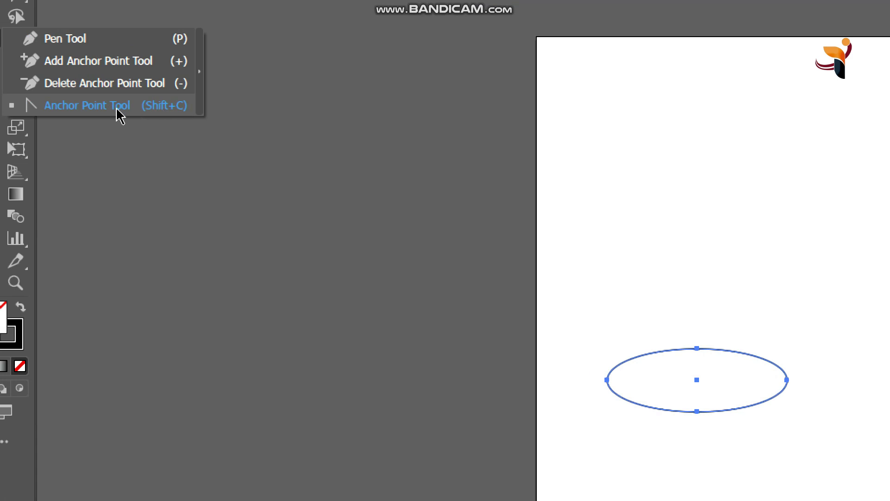
pyautogui.click(134, 110)
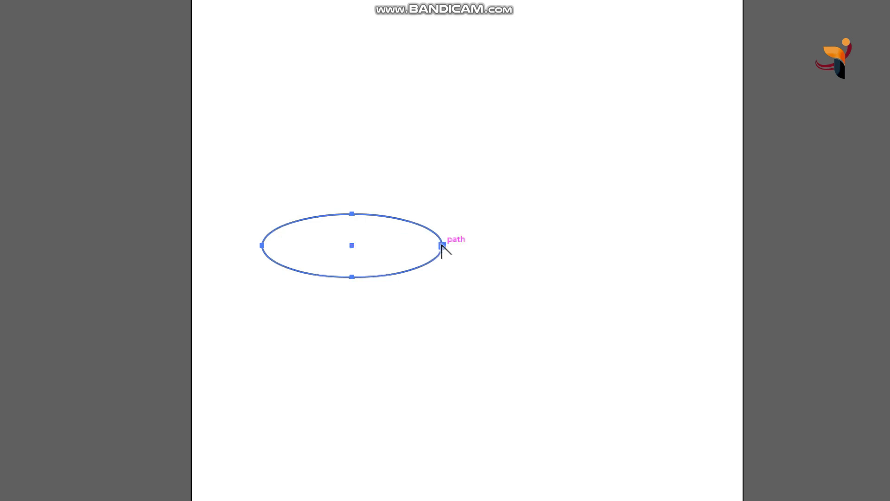
pyautogui.click(442, 246)
pyautogui.click(262, 246)
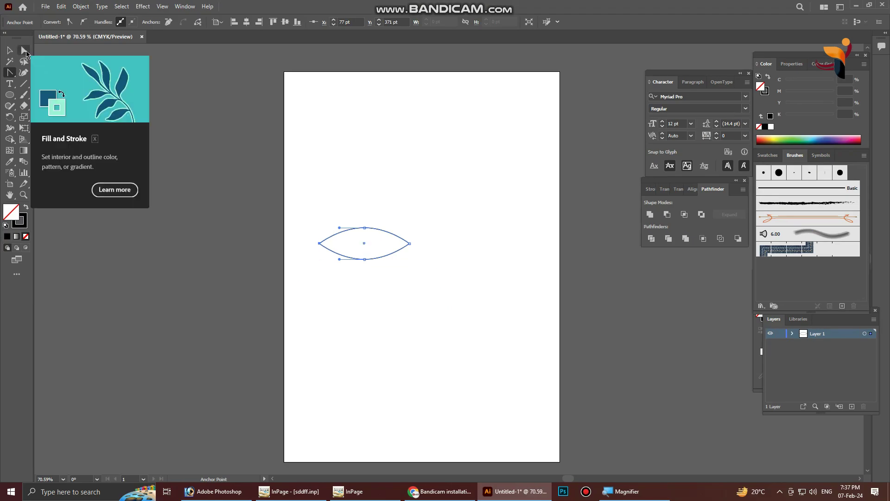
# Lengthen the pointed shape by moving its right tip anchor a little outward with the Direct Selection tool
pyautogui.click(24, 51)
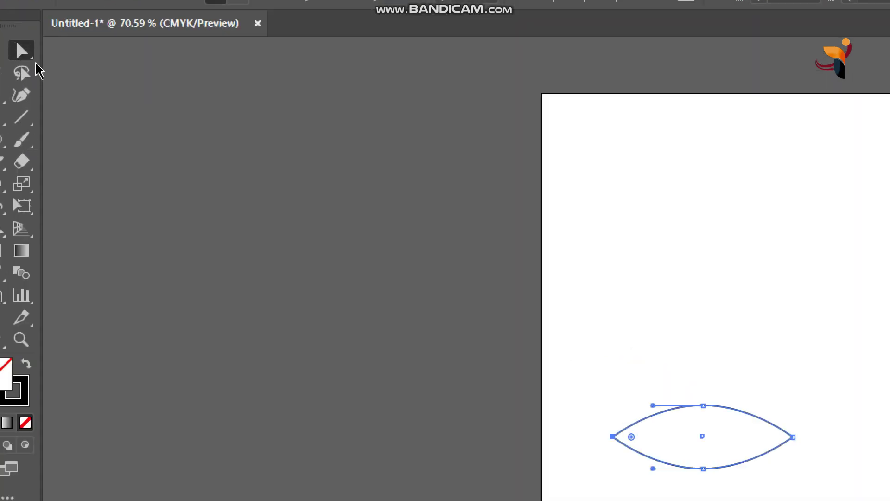
pyautogui.rightClick(24, 51)
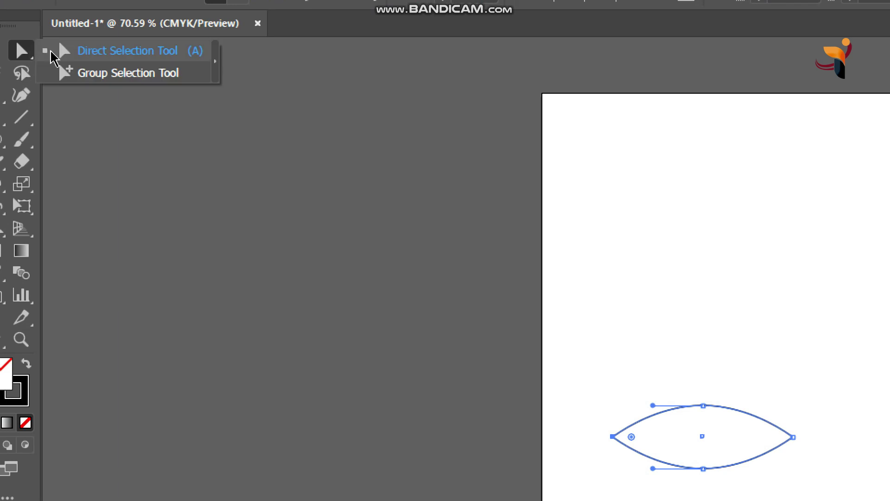
pyautogui.click(186, 53)
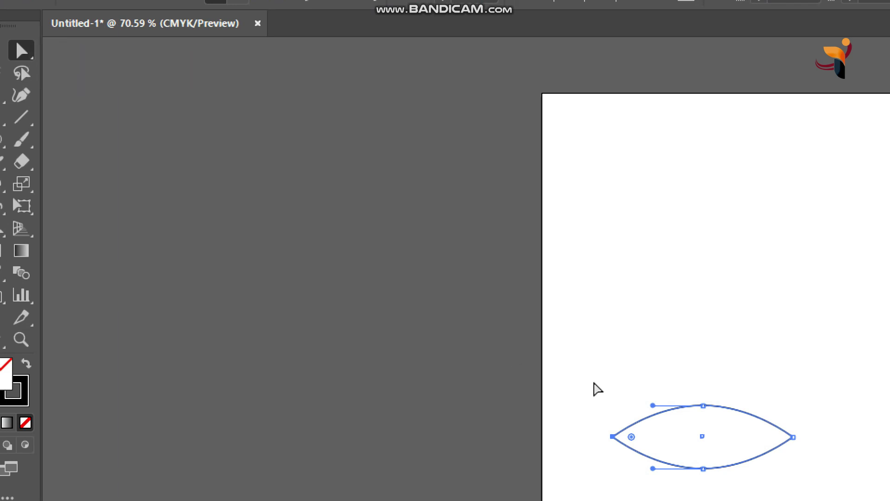
pyautogui.press('z')
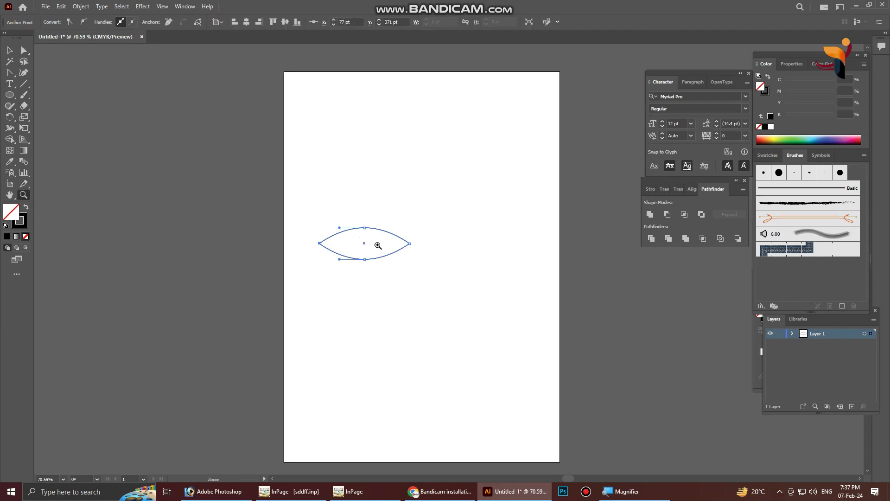
pyautogui.click(374, 247)
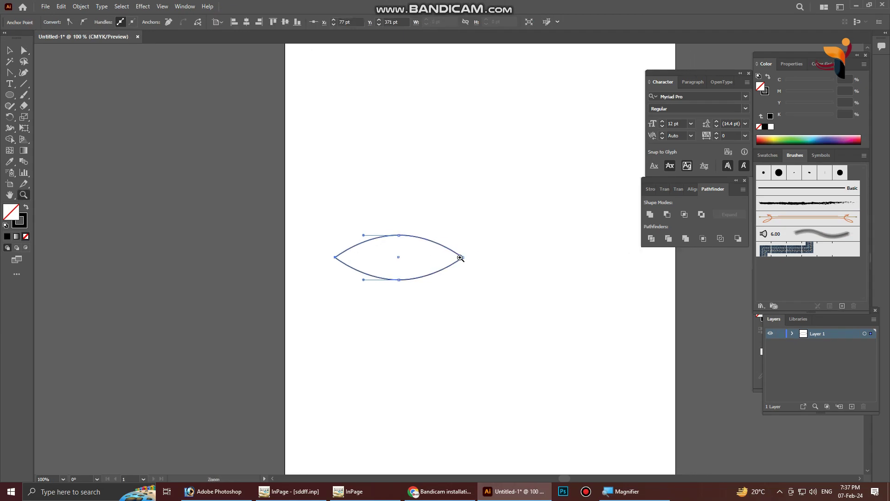
pyautogui.click(25, 51)
pyautogui.moveTo(463, 257); pyautogui.dragTo(481, 259)
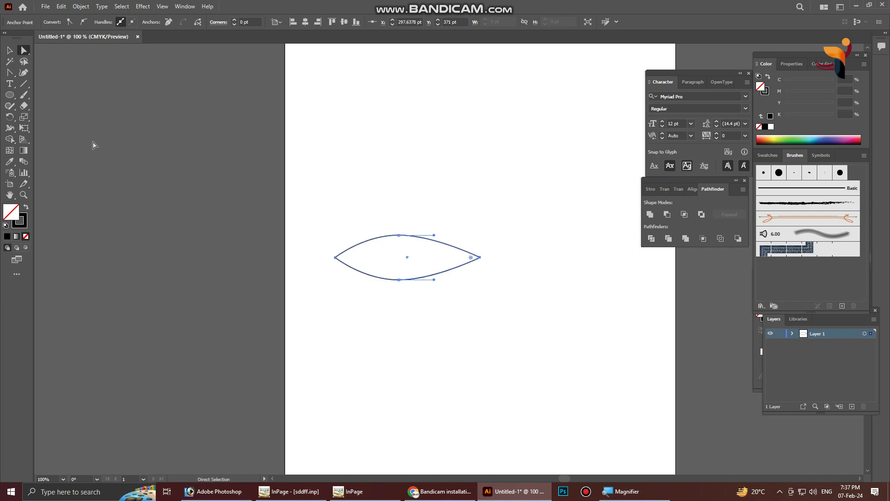
# Add an anchor point on the shape's upper edge, between the top anchor and the right tip
pyautogui.press('+')
pyautogui.click(10, 73)
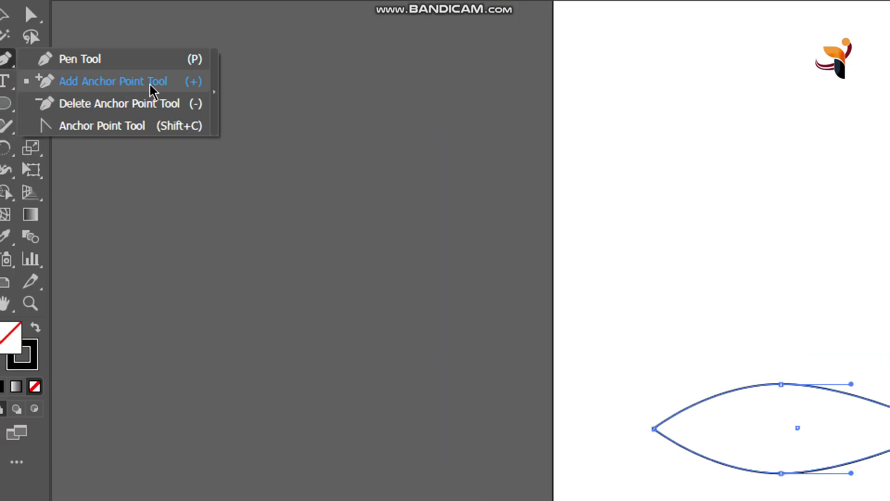
pyautogui.click(191, 88)
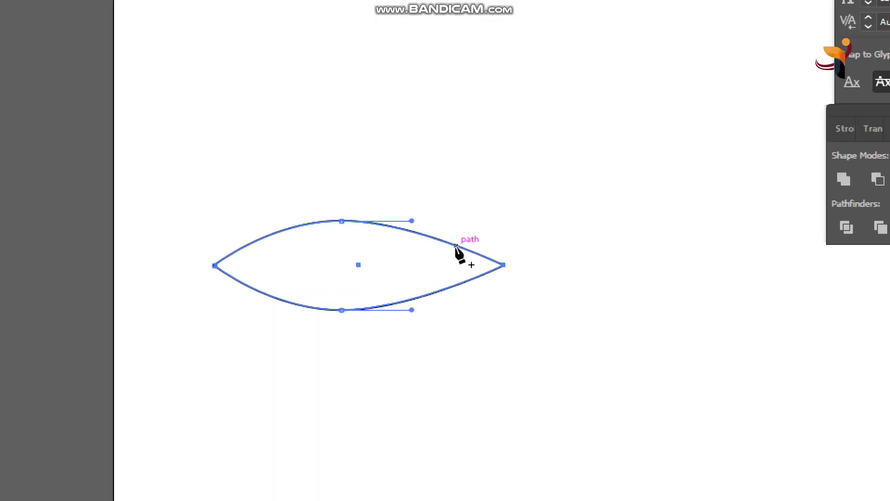
pyautogui.click(456, 245)
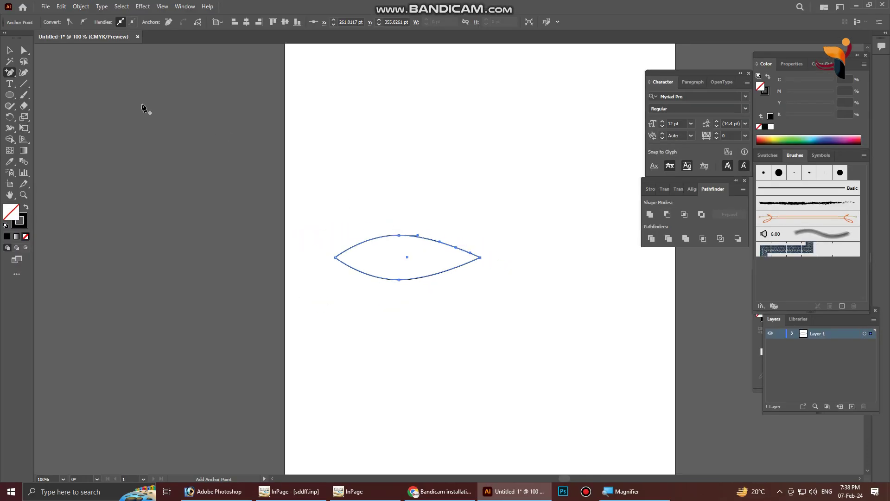
# Curve the upper edge inward near the right tip using the added anchor, and shift the top and bottom anchors slightly left
pyautogui.click(24, 50)
pyautogui.click(456, 247)
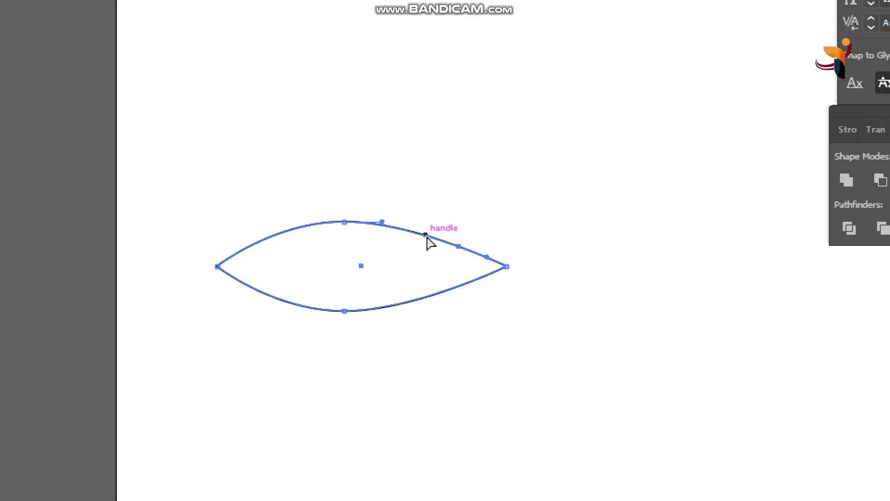
pyautogui.moveTo(425, 234); pyautogui.dragTo(423, 221)
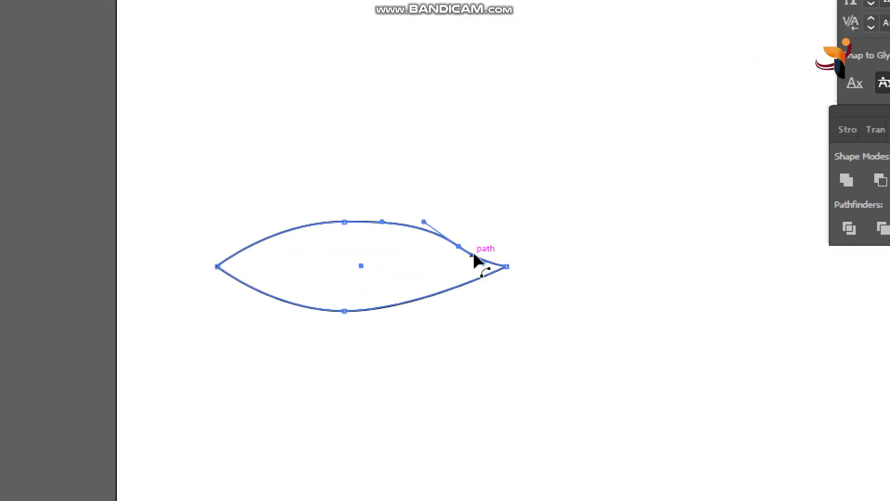
pyautogui.click(458, 247)
pyautogui.moveTo(459, 249); pyautogui.dragTo(467, 266)
pyautogui.moveTo(344, 222); pyautogui.dragTo(329, 223)
pyautogui.moveTo(343, 310); pyautogui.dragTo(324, 309)
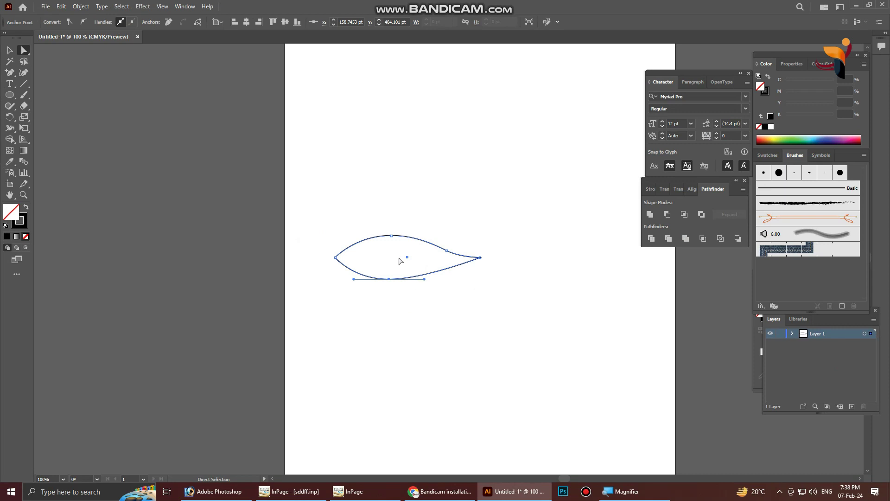
# Scale the leaf down and rotate it to about 62 x 62 pt, with its narrow tip pointing down to the right
pyautogui.click(8, 50)
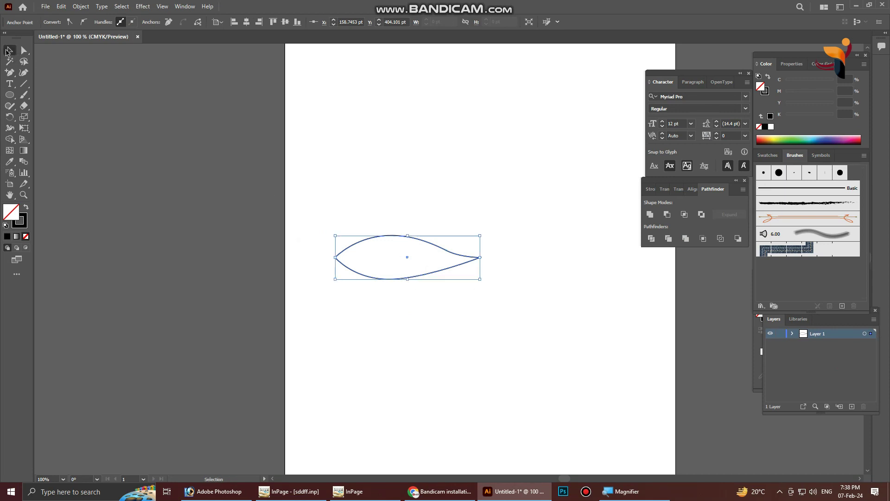
pyautogui.click(355, 182)
pyautogui.click(421, 240)
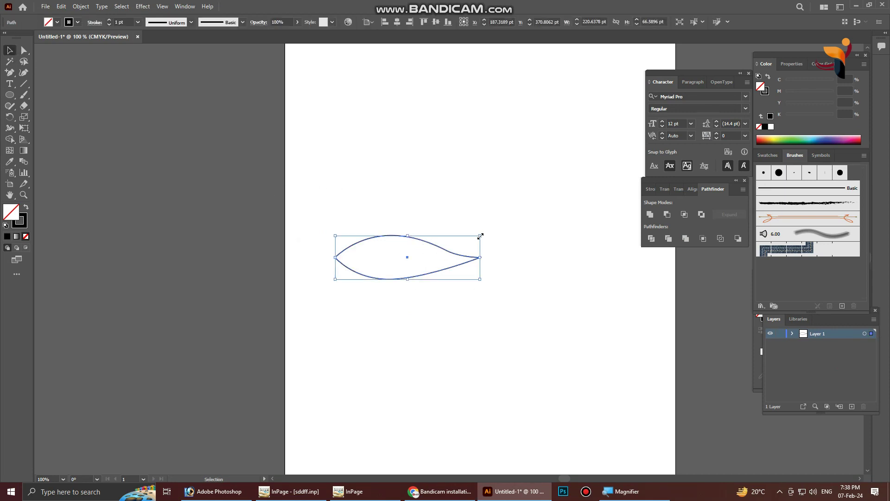
pyautogui.moveTo(486, 232); pyautogui.dragTo(404, 257)
pyautogui.click(421, 258)
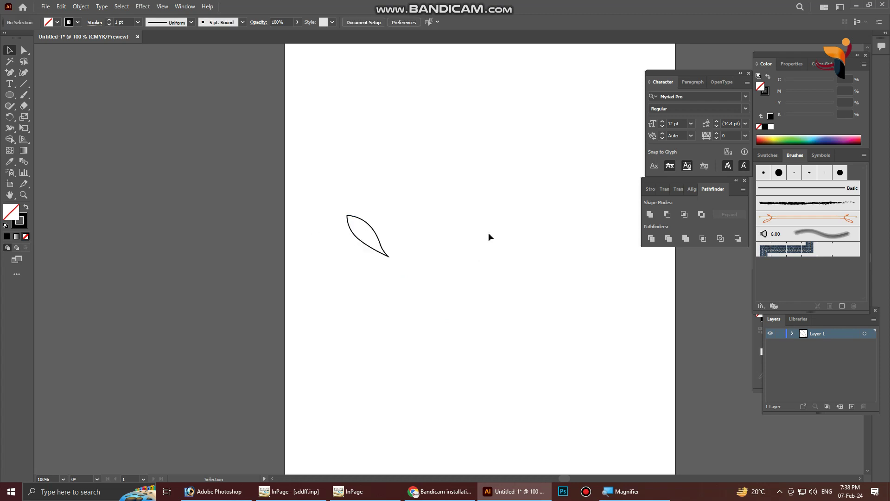
# Swap the leaf's fill and stroke to make it solid black without an outline
pyautogui.click(385, 240)
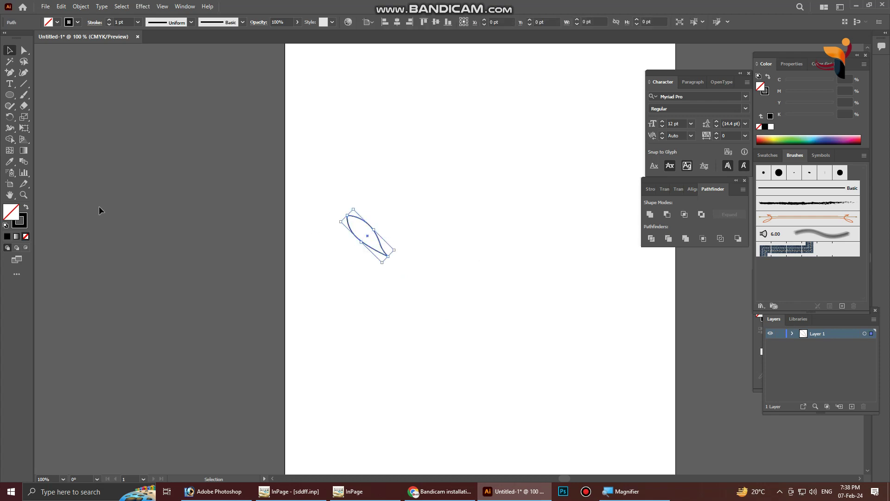
pyautogui.click(26, 208)
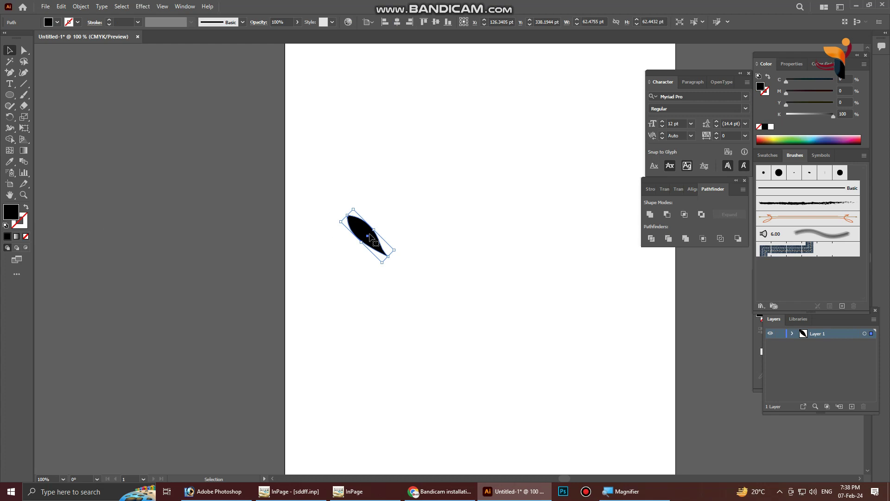
pyautogui.click(397, 229)
# Draw a horizontal straight line about 542 pt long above the leaf, spanning most of the artboard's width
pyautogui.press('\\')
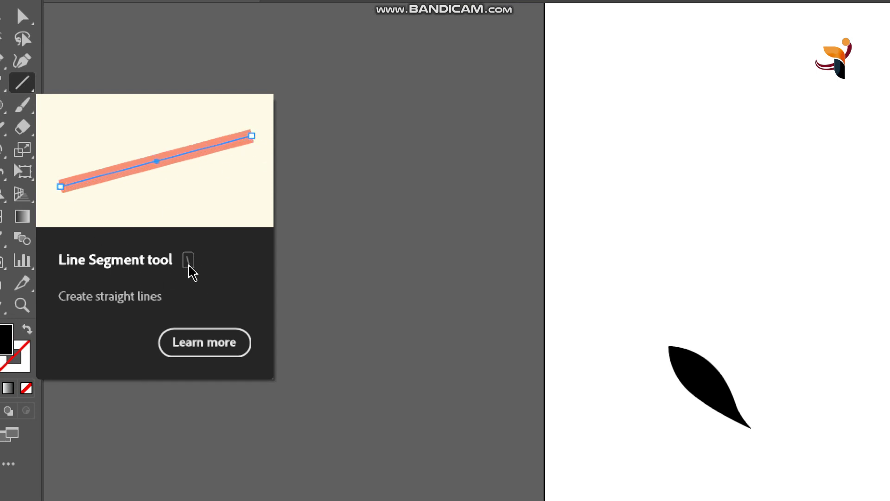
pyautogui.click(30, 91)
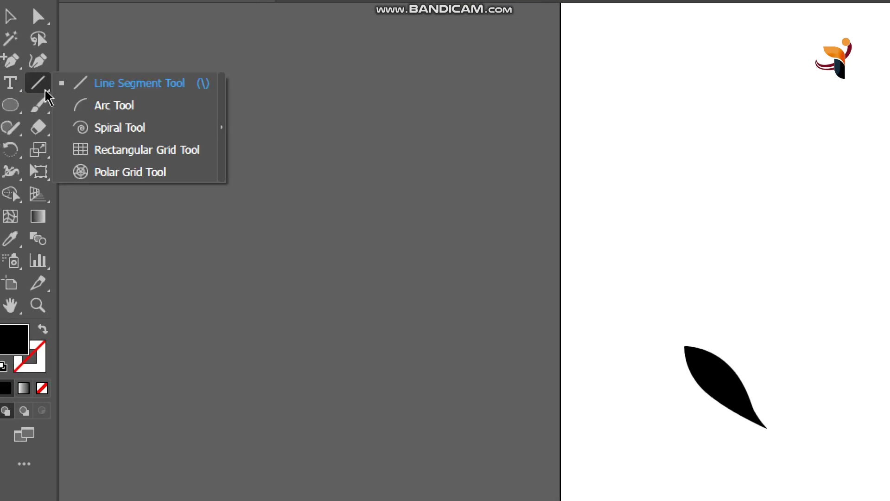
pyautogui.click(137, 87)
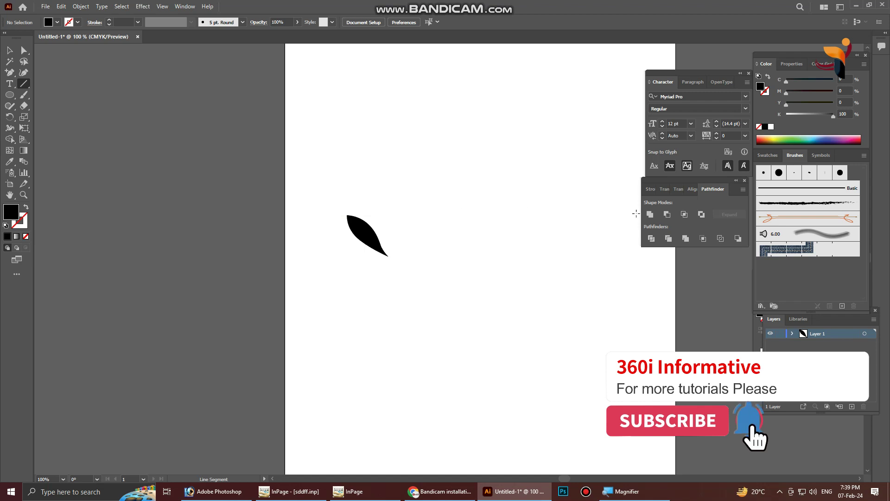
pyautogui.moveTo(553, 206); pyautogui.dragTo(358, 201)
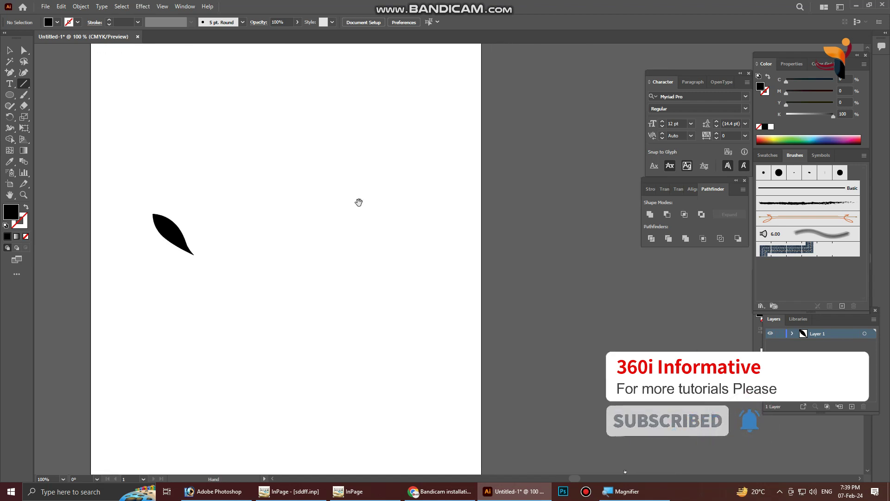
pyautogui.moveTo(106, 179); pyautogui.dragTo(462, 188)
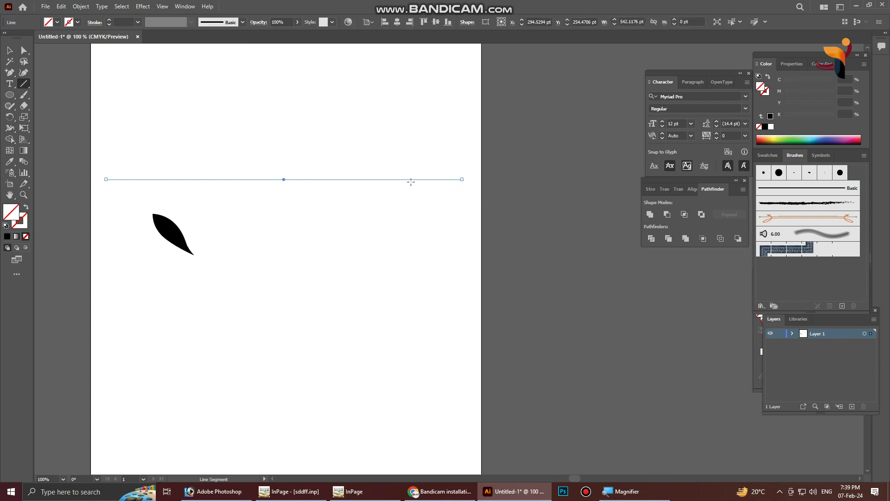
# Give the line the default black stroke with no fill and set its stroke weight to 7 pt
pyautogui.click(6, 226)
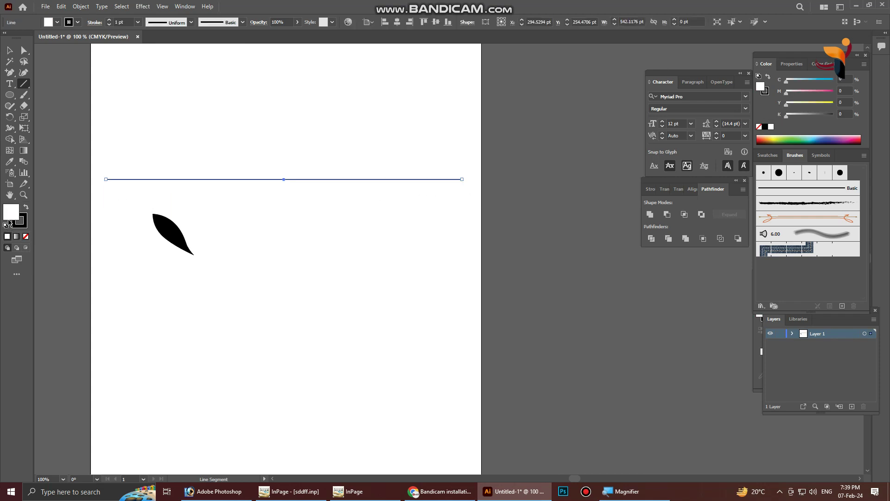
pyautogui.click(26, 236)
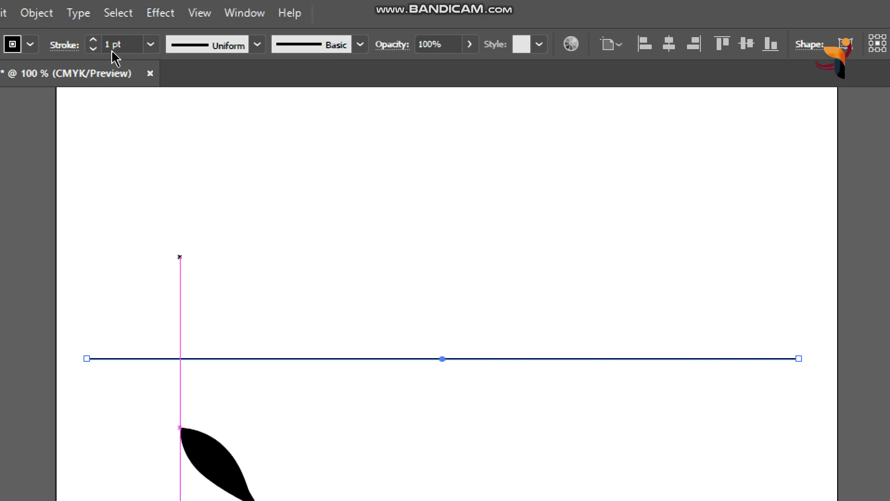
pyautogui.click(93, 41)
pyautogui.click(94, 40)
pyautogui.click(93, 41)
pyautogui.click(93, 41)
pyautogui.click(93, 41)
pyautogui.click(93, 41)
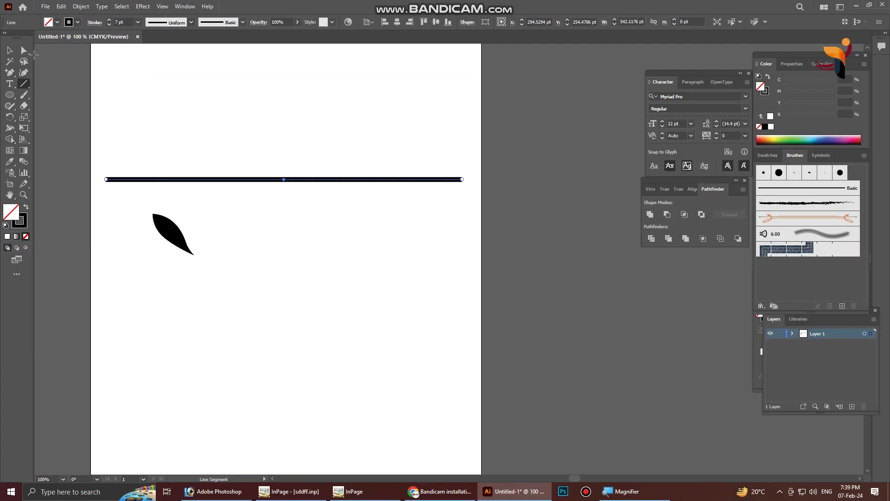
# Move the leaf up until its rounded upper end joins the underside of the line near the line's left end, and deselect it
pyautogui.press('z')
pyautogui.moveTo(115, 152); pyautogui.dragTo(243, 291)
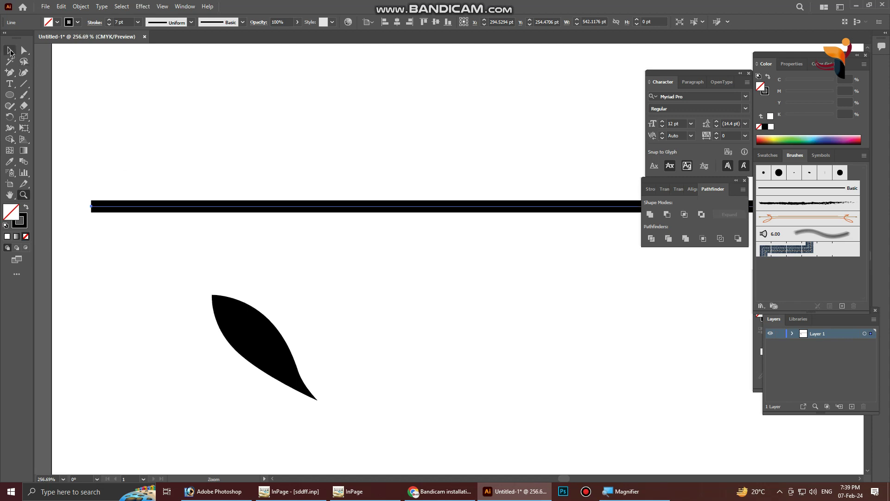
pyautogui.press('v')
pyautogui.moveTo(243, 339); pyautogui.dragTo(203, 258)
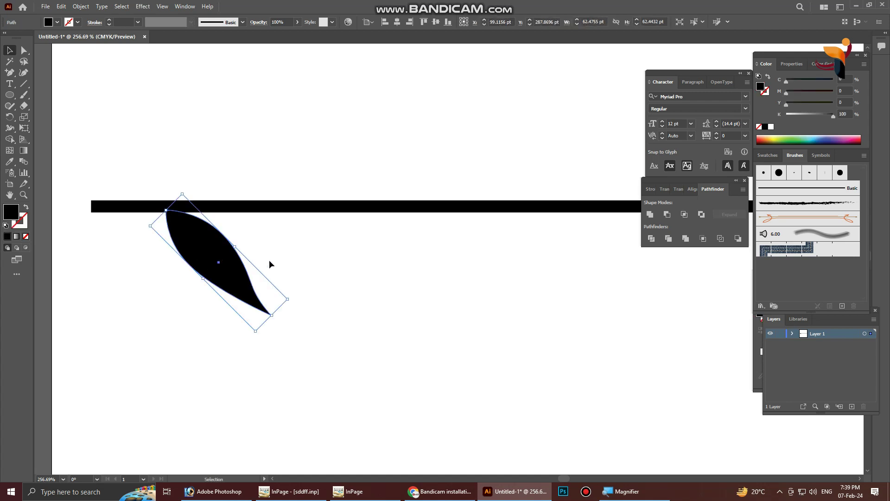
pyautogui.keyDown('ctrl'); pyautogui.keyDown('alt'); pyautogui.click(285, 260); pyautogui.keyUp('alt'); pyautogui.keyUp('ctrl')
pyautogui.moveTo(509, 265); pyautogui.dragTo(306, 271)
pyautogui.keyDown('ctrl'); pyautogui.keyDown('alt'); pyautogui.click(360, 279); pyautogui.keyUp('alt'); pyautogui.keyUp('ctrl')
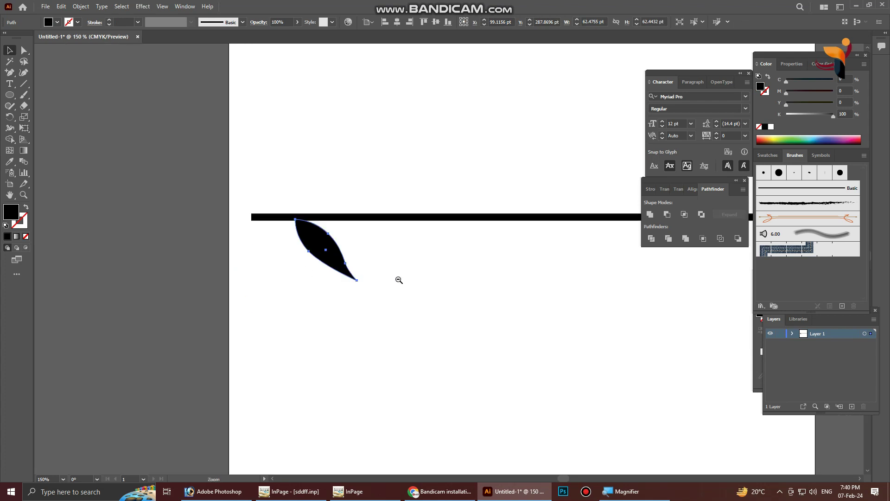
pyautogui.keyDown('ctrl'); pyautogui.keyDown('alt'); pyautogui.click(402, 280); pyautogui.keyUp('alt'); pyautogui.keyUp('ctrl')
pyautogui.moveTo(491, 264); pyautogui.dragTo(309, 276)
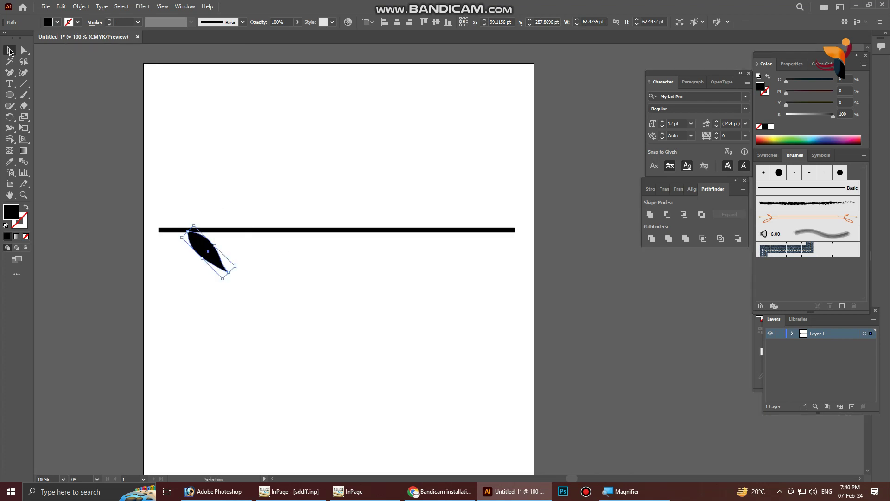
pyautogui.click(265, 192)
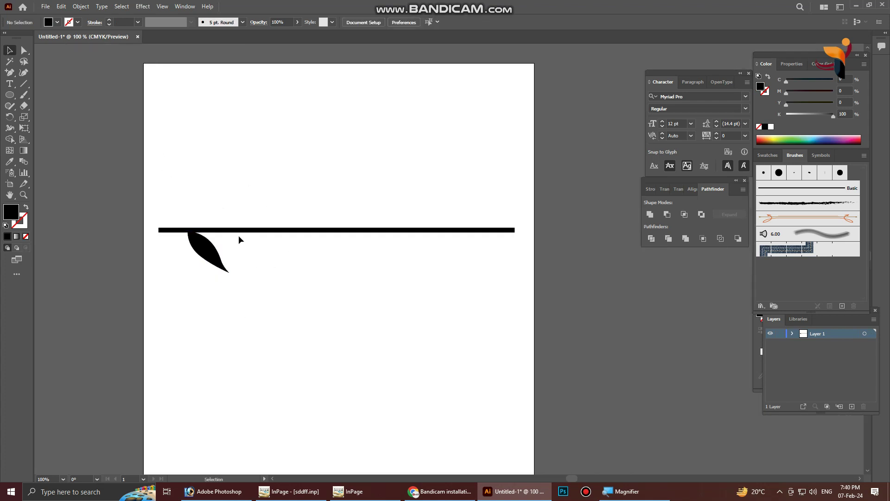
# Start a Distort & Transform > Transform effect on the leaf and set the number of copies to 14
pyautogui.click(216, 259)
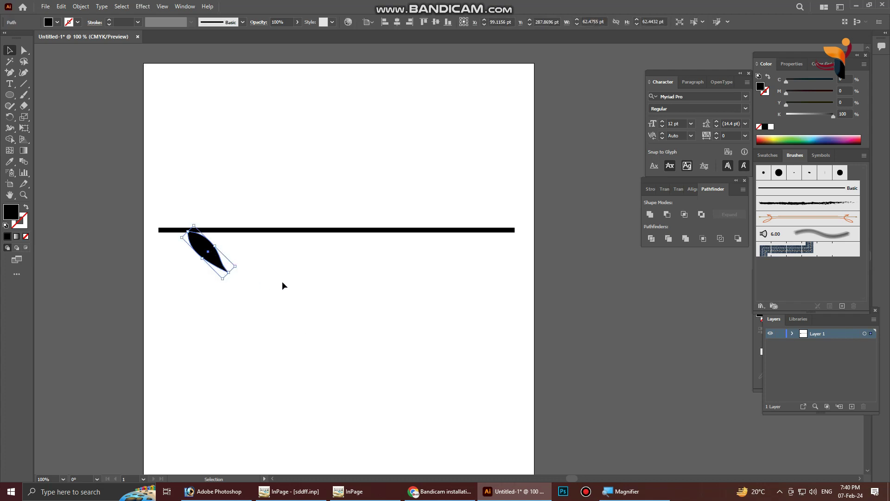
pyautogui.click(143, 7)
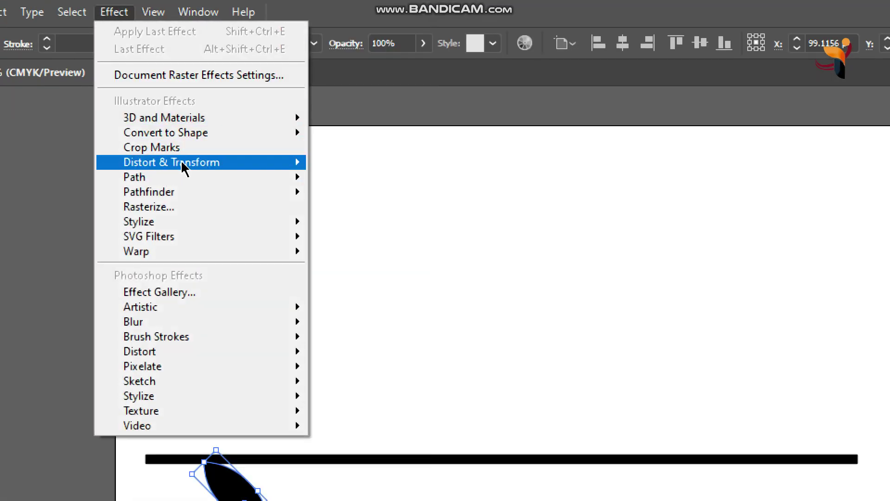
pyautogui.moveTo(189, 162)
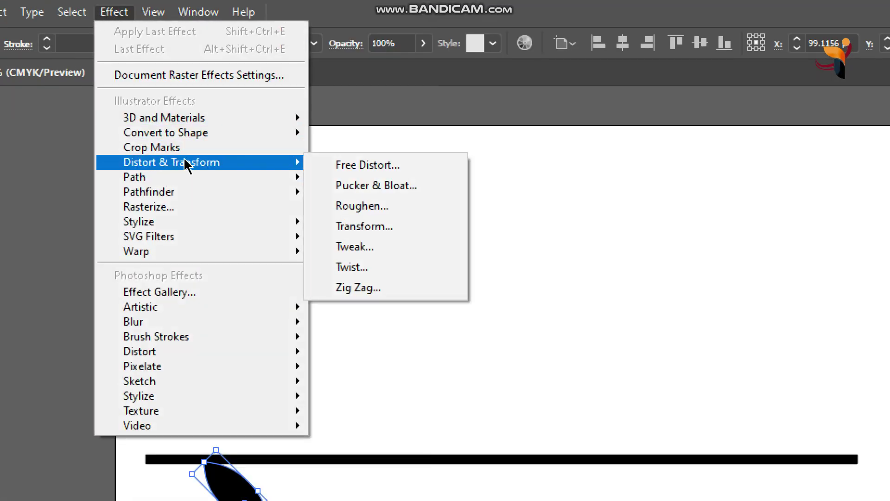
pyautogui.click(364, 226)
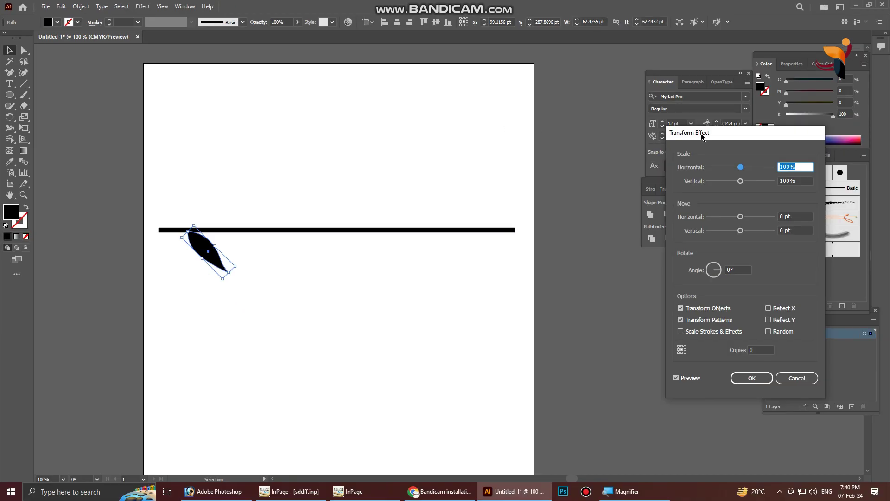
pyautogui.moveTo(701, 137); pyautogui.dragTo(397, 10)
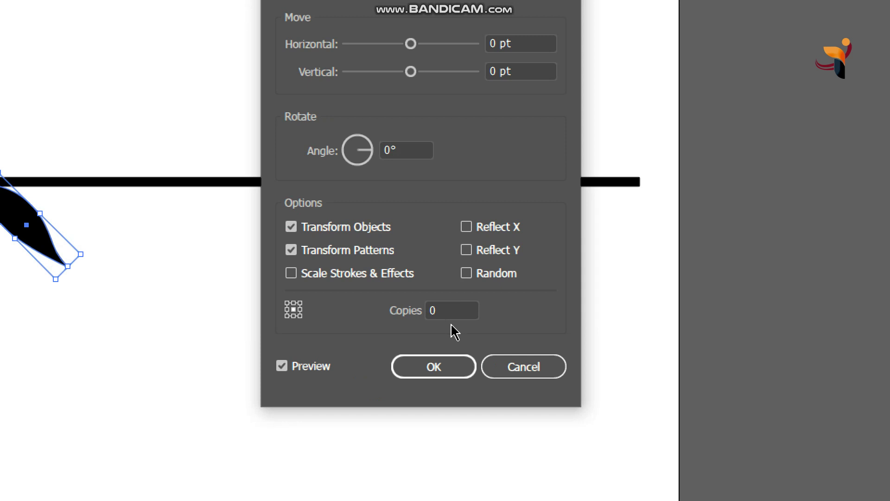
pyautogui.click(438, 310)
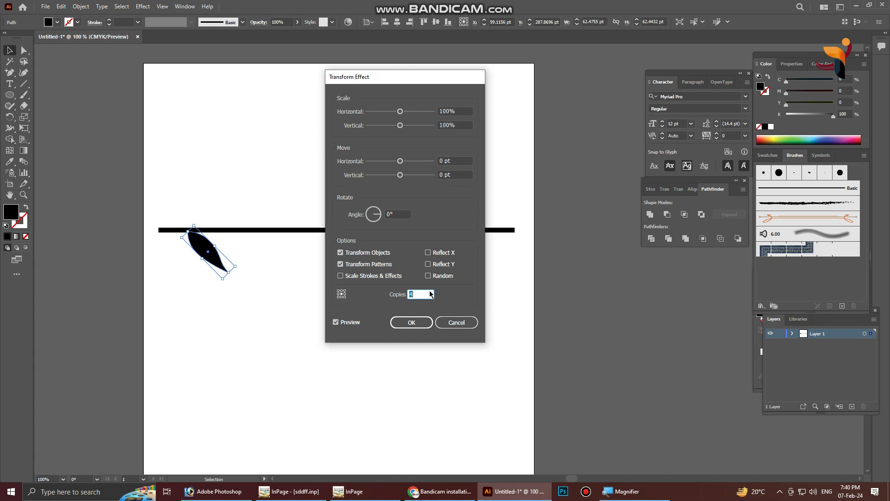
pyautogui.press('Up')
pyautogui.press('Up')
pyautogui.press('Up')
pyautogui.press('Up')
pyautogui.press('Up')
# Set the effect's horizontal move to 30 pt to spread the leaf copies along the line
pyautogui.click(445, 160)
pyautogui.click(445, 160)
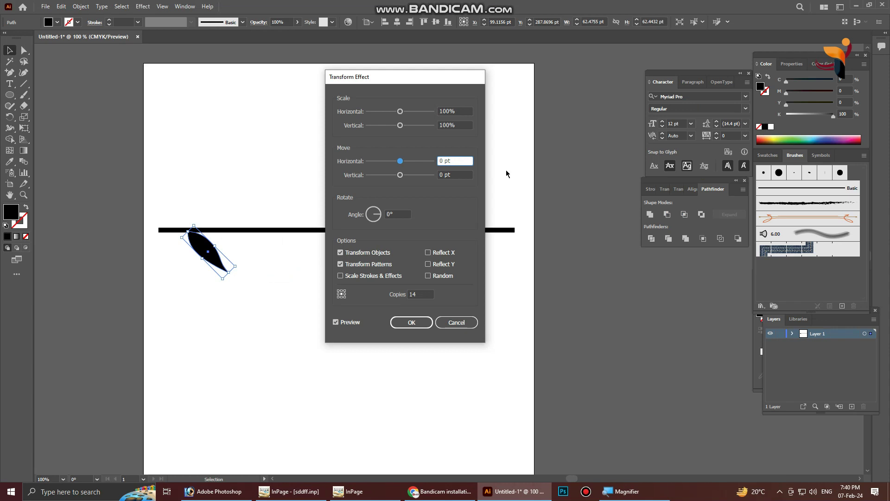
pyautogui.press('Up')
pyautogui.press('Up')
pyautogui.press('Up')
pyautogui.press('Up')
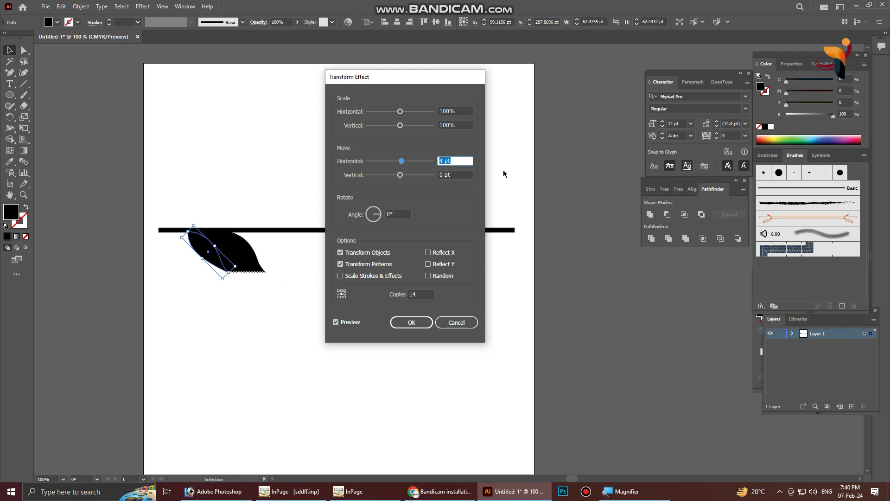
pyautogui.moveTo(468, 79); pyautogui.dragTo(642, 157)
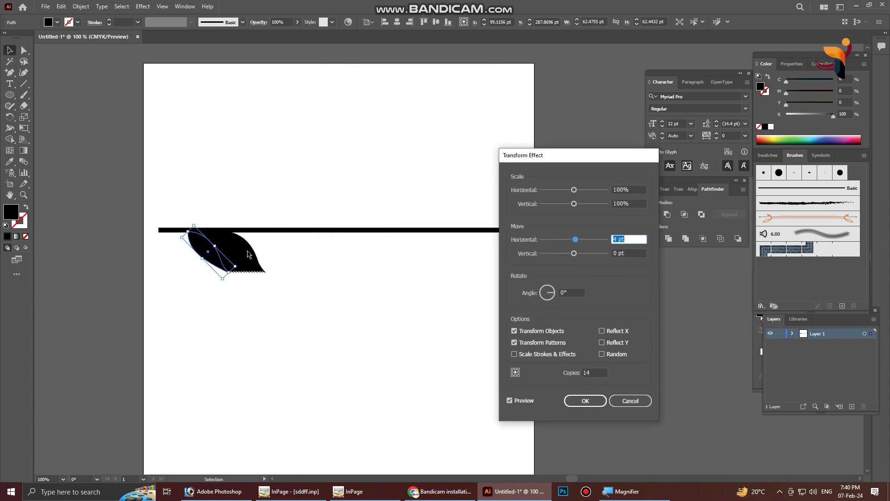
pyautogui.moveTo(604, 162); pyautogui.dragTo(685, 156)
pyautogui.press('Up')
pyautogui.press('Up')
pyautogui.press('Up')
pyautogui.press('Up')
pyautogui.press('Up')
pyautogui.press('Up')
pyautogui.press('Up')
pyautogui.press('Up')
pyautogui.press('Up')
pyautogui.press('Up')
pyautogui.press('Up')
pyautogui.press('Up')
pyautogui.press('Up')
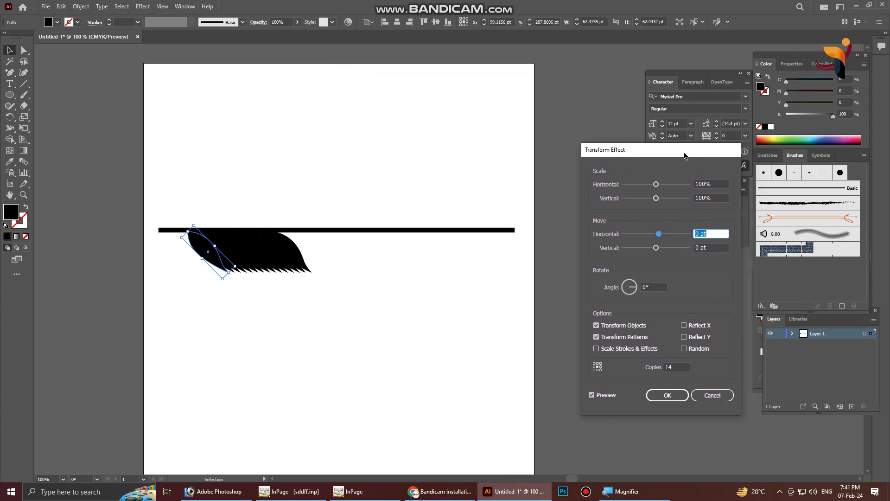
pyautogui.press('Up')
pyautogui.press('Up')
pyautogui.press('Up')
pyautogui.press('Up')
pyautogui.press('Up')
pyautogui.press('Up')
pyautogui.press('Up')
pyautogui.press('Up')
pyautogui.press('Up')
pyautogui.press('Up')
pyautogui.press('Up')
pyautogui.press('Up')
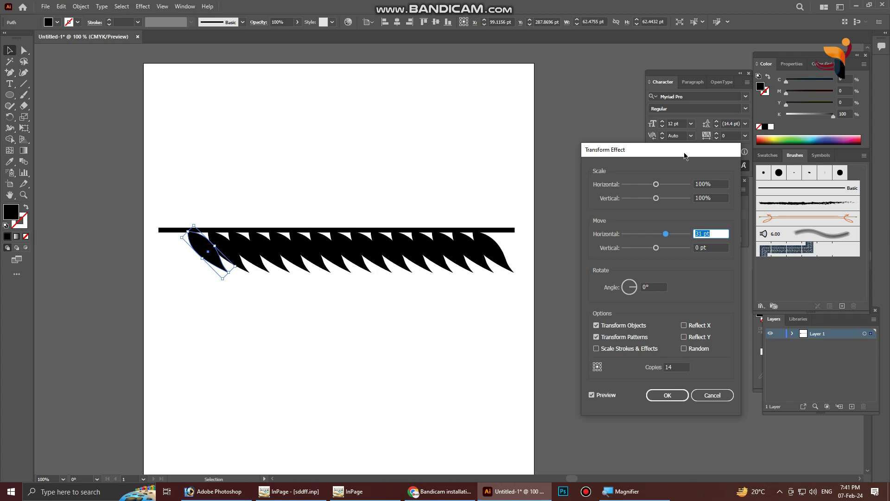
pyautogui.press('Down')
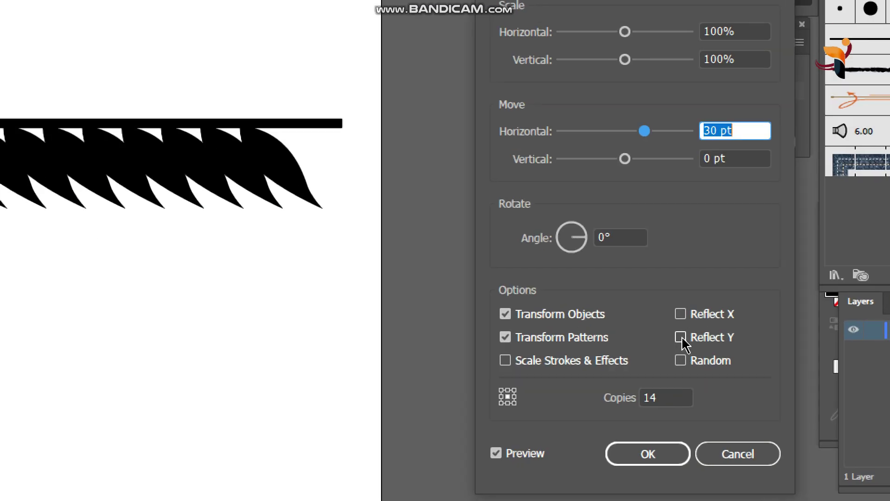
# Reflect the copies with Reflect Y and set the vertical move to -67 pt so leaves alternate above and below the line
pyautogui.click(681, 337)
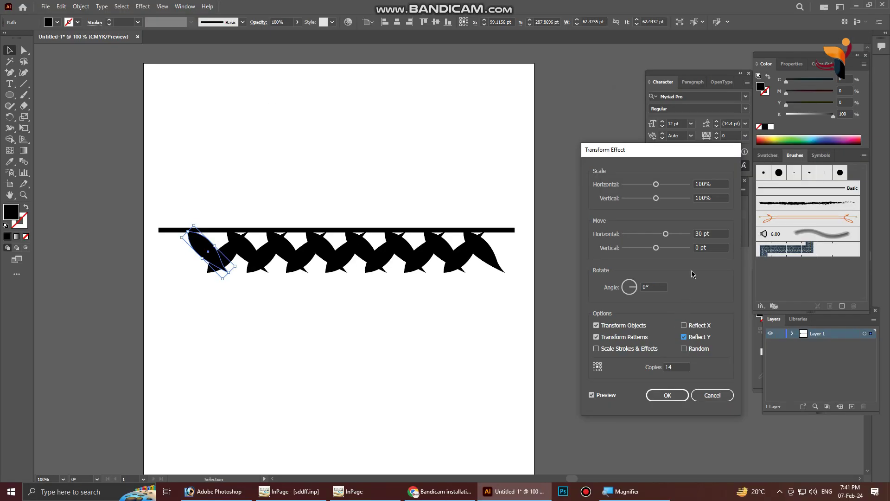
pyautogui.click(698, 248)
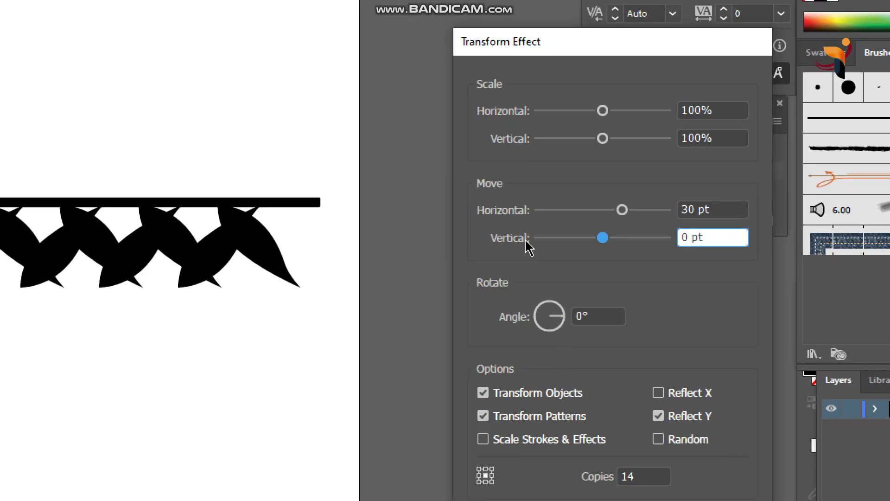
pyautogui.doubleClick(690, 238)
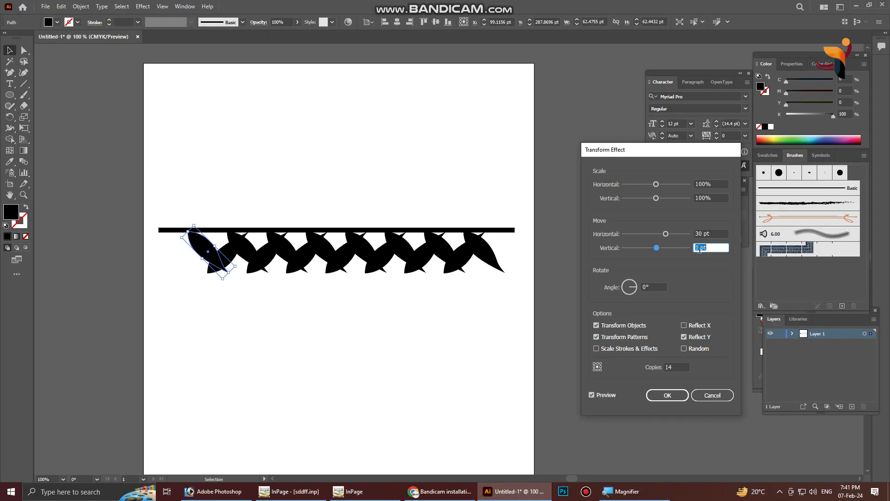
pyautogui.press('Down')
pyautogui.press('Down')
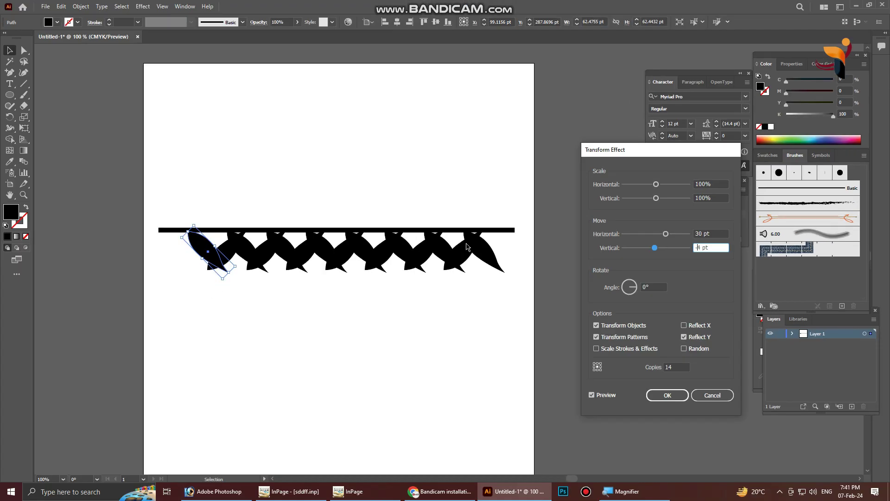
pyautogui.press('Down')
pyautogui.press('Down')
pyautogui.press('Down')
pyautogui.press('Down')
pyautogui.press('Down')
pyautogui.press('Down')
pyautogui.press('Down')
pyautogui.press('Down')
pyautogui.press('Down')
pyautogui.press('Down')
pyautogui.press('Down')
pyautogui.press('Down')
pyautogui.press('Down')
pyautogui.press('Down')
pyautogui.press('Down')
pyautogui.press('Down')
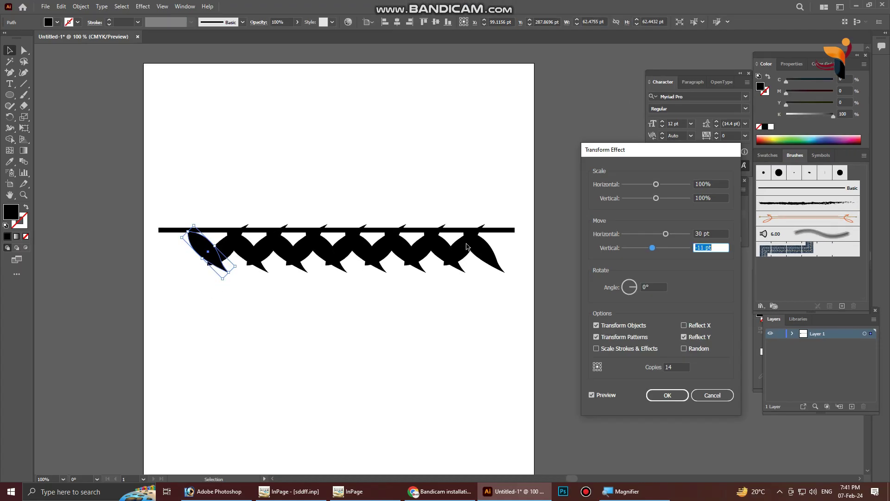
pyautogui.press('Down')
pyautogui.press('Down')
pyautogui.press('Down')
pyautogui.press('Down')
pyautogui.press('Down')
pyautogui.press('Down')
pyautogui.press('Down')
pyautogui.press('Down')
pyautogui.press('Down')
pyautogui.press('Down')
pyautogui.press('Down')
pyautogui.press('Down')
pyautogui.press('Down')
pyautogui.press('Down')
pyautogui.press('Down')
pyautogui.press('Down')
pyautogui.press('Down')
pyautogui.press('Down')
pyautogui.press('Down')
pyautogui.press('Down')
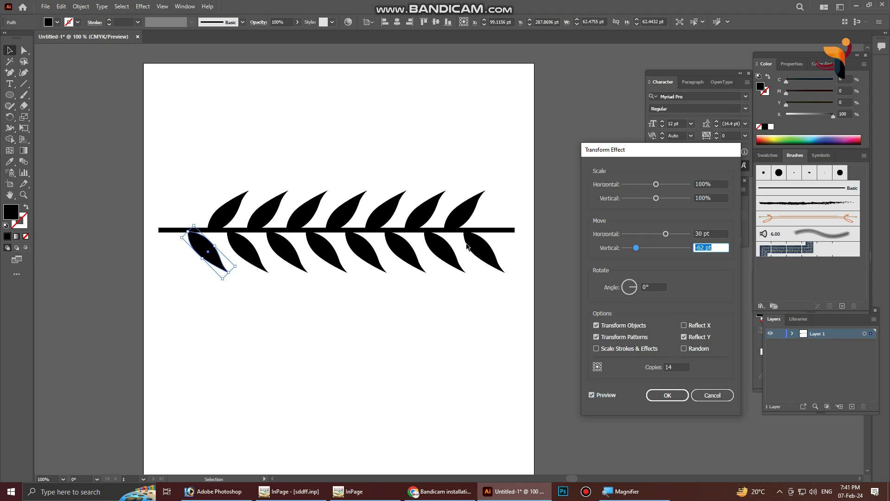
pyautogui.press('Down')
pyautogui.press('Down')
pyautogui.press('Down')
pyautogui.press('Up')
pyautogui.press('Up')
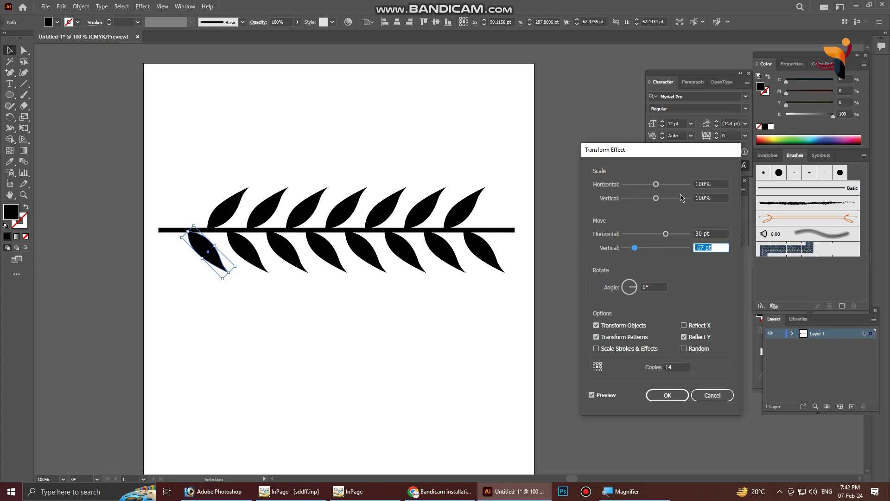
# Set the effect's vertical scale to 97% so the leaves shrink progressively along the branch, and apply the Transform effect
pyautogui.click(704, 197)
pyautogui.press('Down')
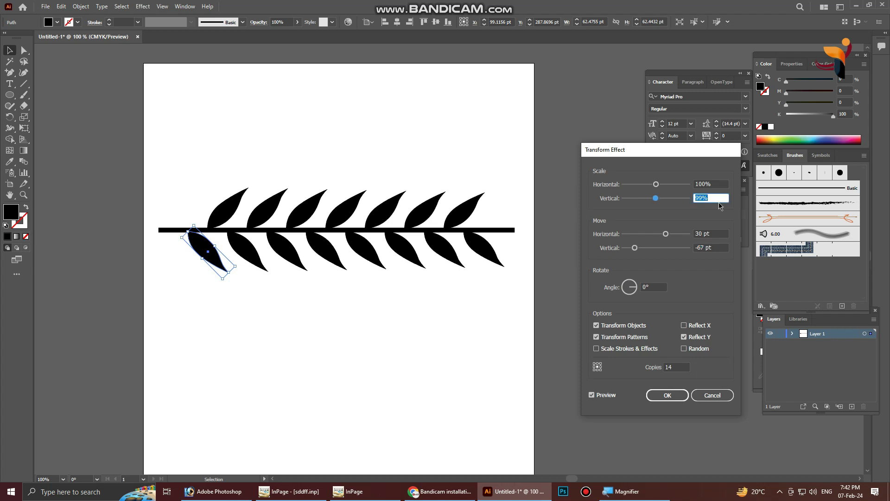
pyautogui.press('Down')
pyautogui.press('Down')
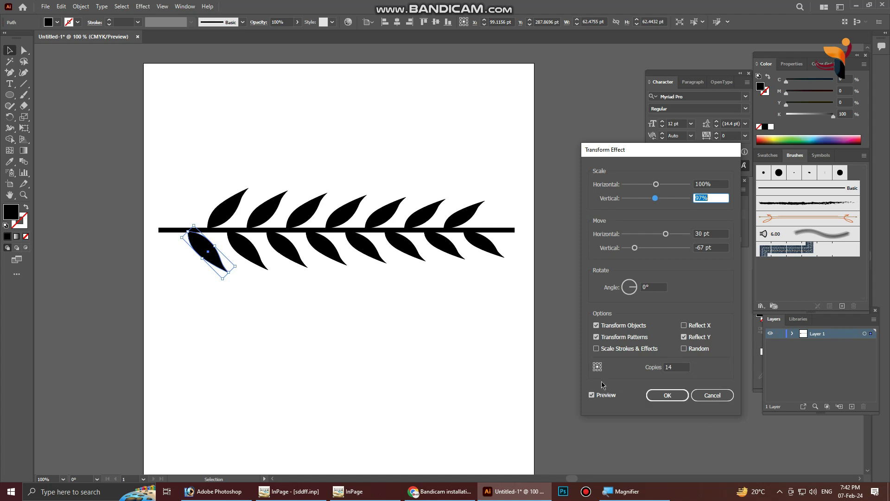
pyautogui.click(591, 397)
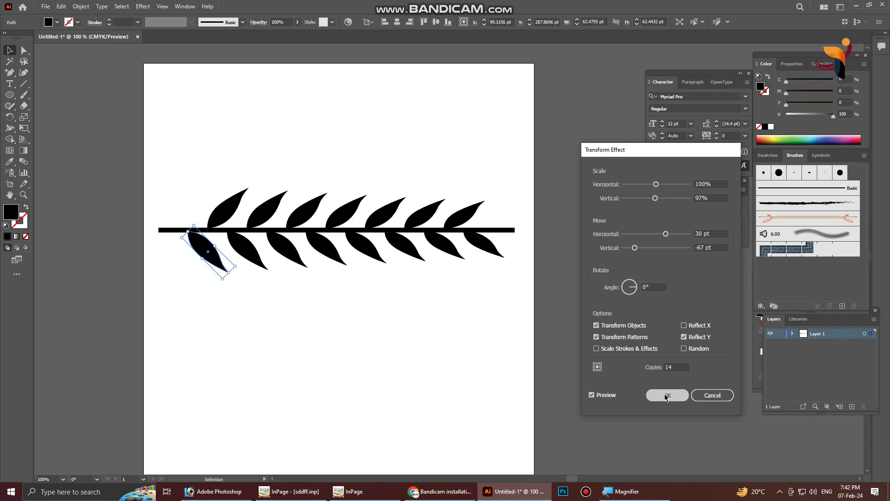
pyautogui.click(616, 394)
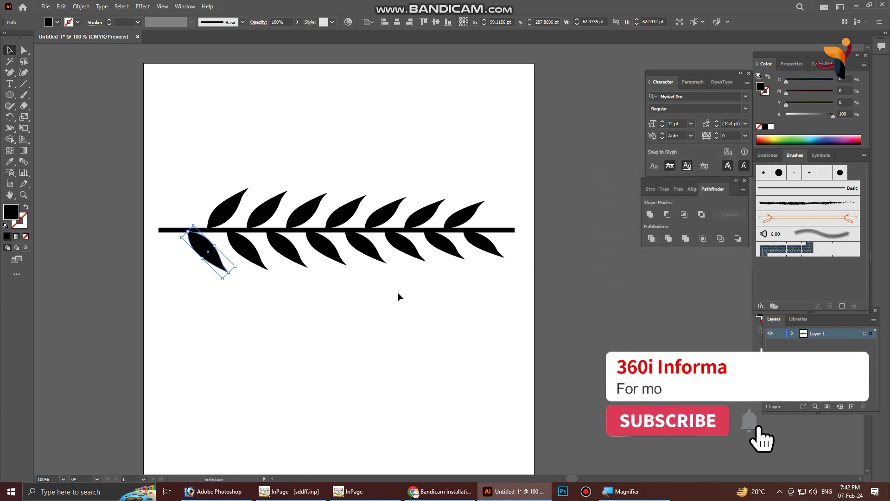
# Try moving the leaf and its effect copies upward across the line, and undo the move
pyautogui.click(198, 179)
pyautogui.moveTo(328, 241); pyautogui.dragTo(338, 208)
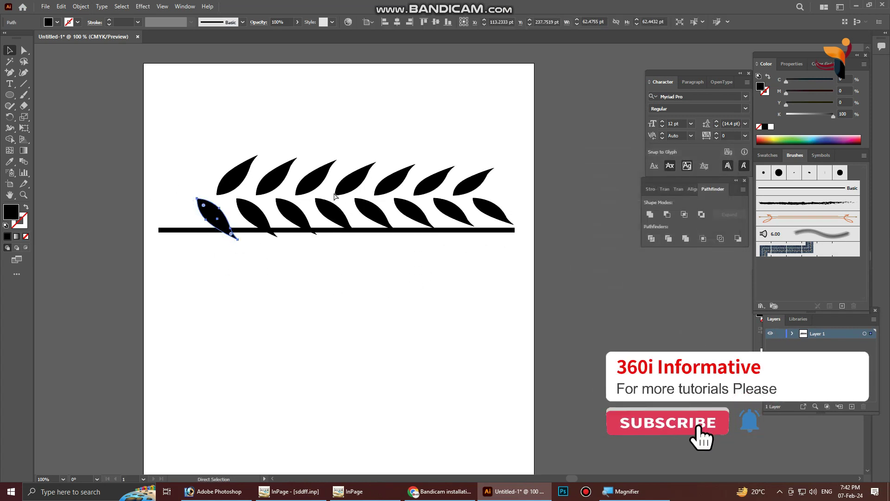
pyautogui.hotkey('ctrl', 'z')
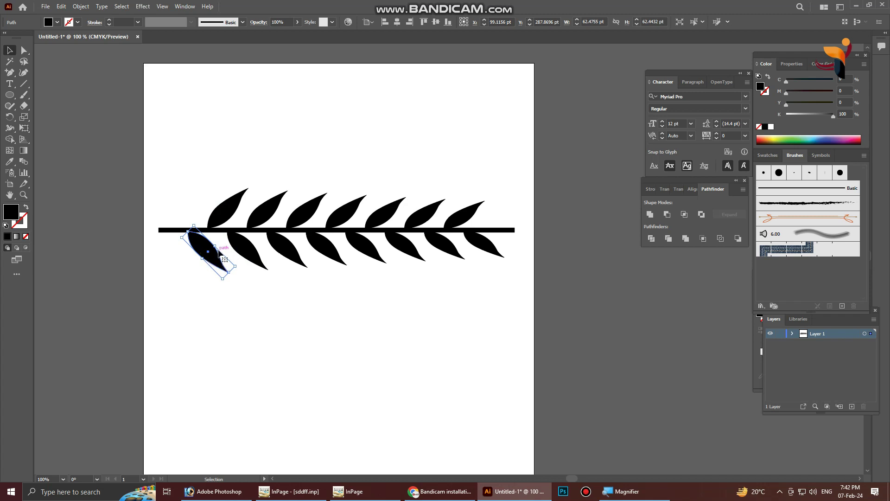
# Select the leaf together with the line and expand their appearance to turn the effect copies into real paths
pyautogui.moveTo(142, 161); pyautogui.dragTo(568, 333)
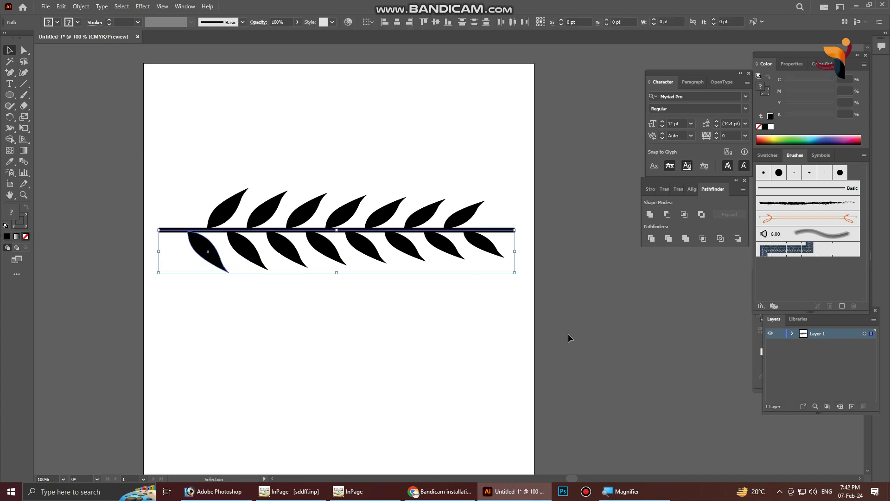
pyautogui.click(81, 6)
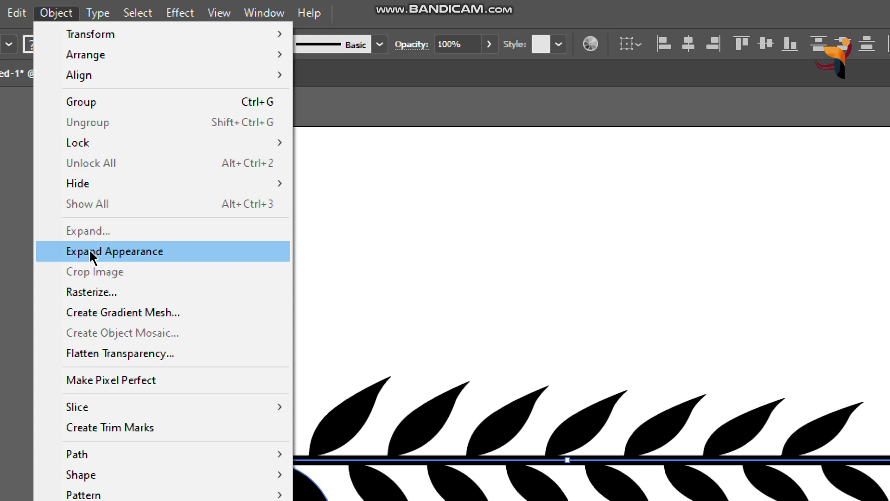
pyautogui.click(104, 253)
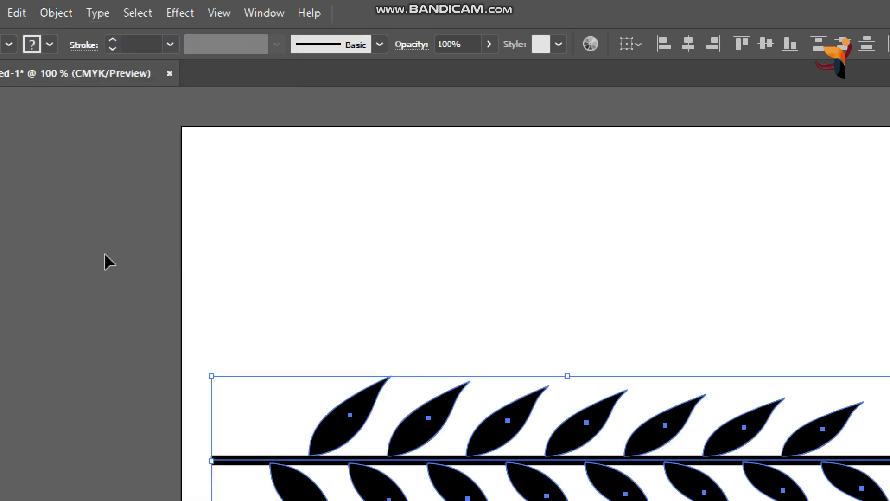
# Try moving the expanded leaf group up off the line, and undo the move
pyautogui.click(357, 305)
pyautogui.moveTo(368, 403); pyautogui.dragTo(383, 366)
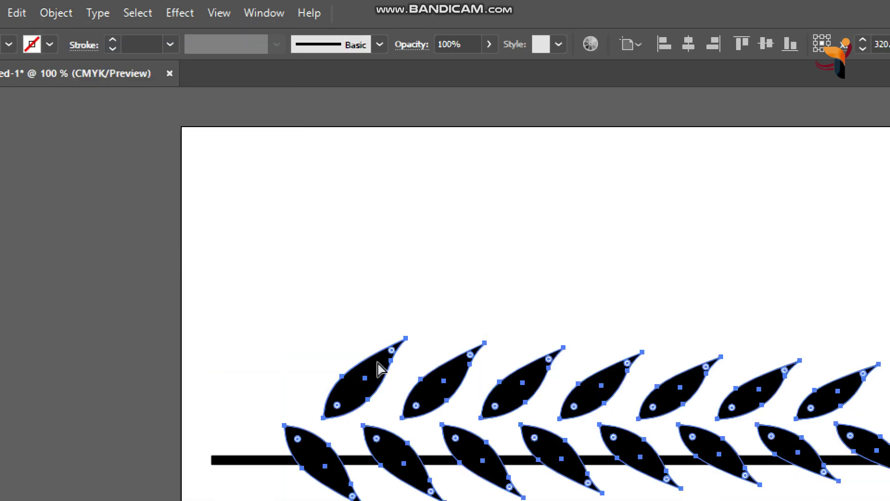
pyautogui.hotkey('ctrl', 'z')
# Ungroup the expanded leaves repeatedly until each leaf is a separate path, and deselect everything
pyautogui.click(55, 13)
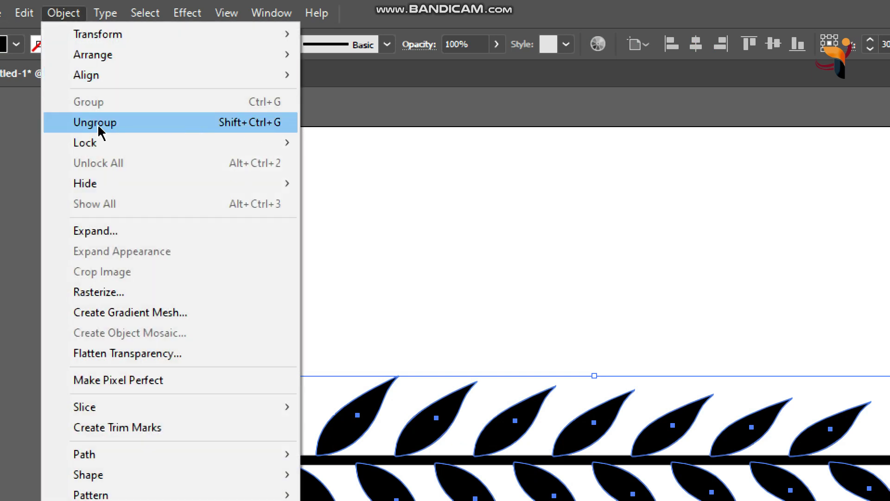
pyautogui.click(127, 125)
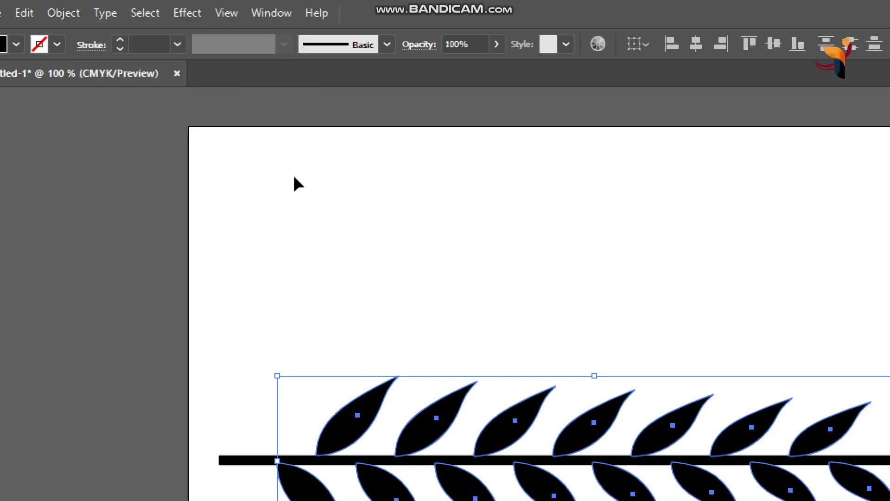
pyautogui.click(222, 251)
pyautogui.hotkey('ctrl', 'a')
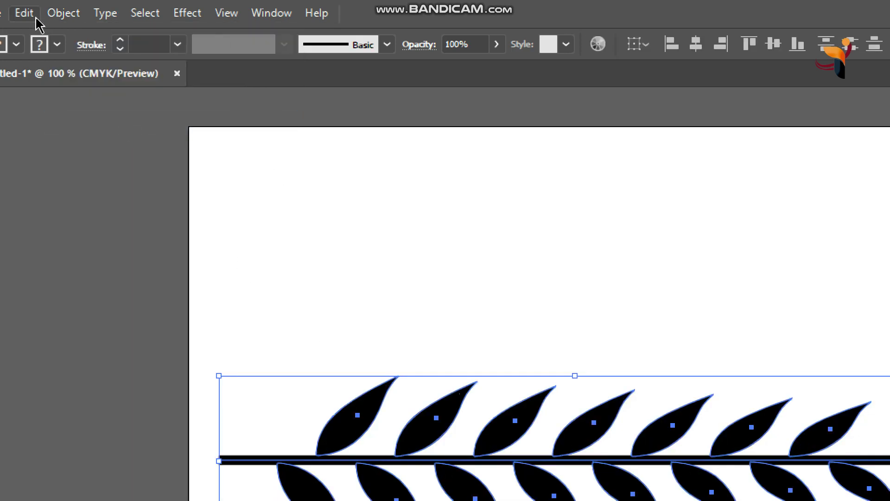
pyautogui.click(58, 13)
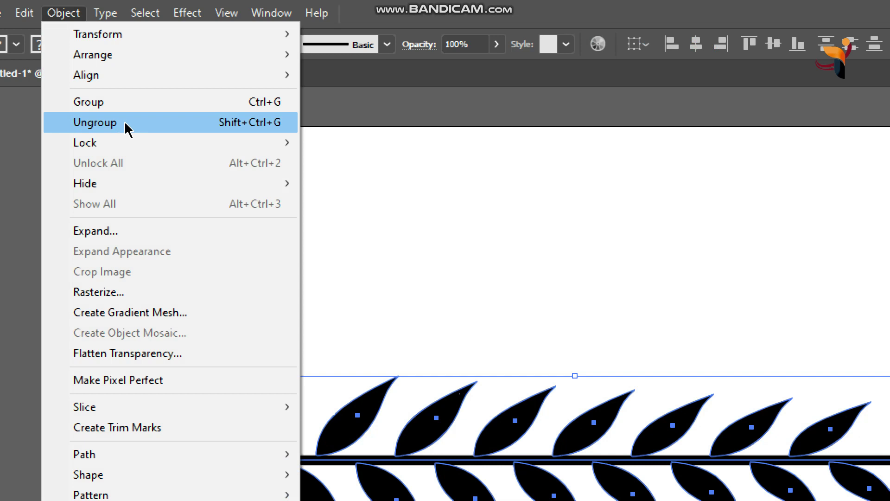
pyautogui.click(258, 122)
pyautogui.click(56, 14)
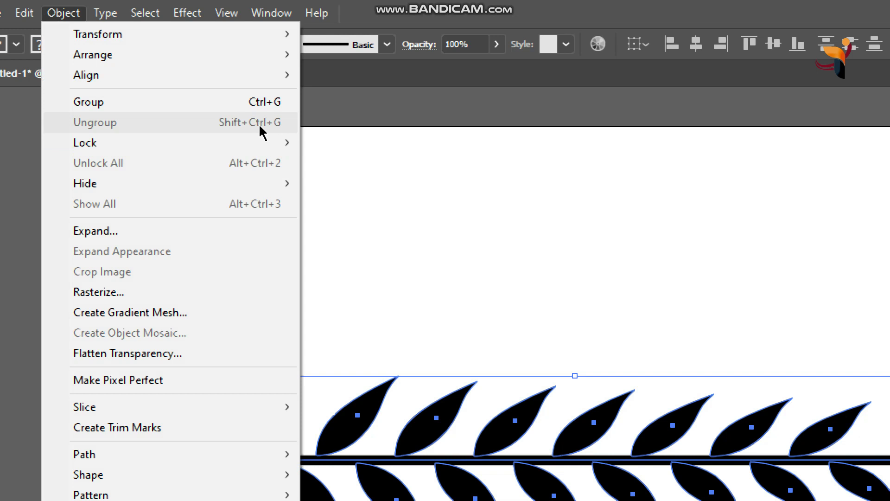
pyautogui.click(408, 312)
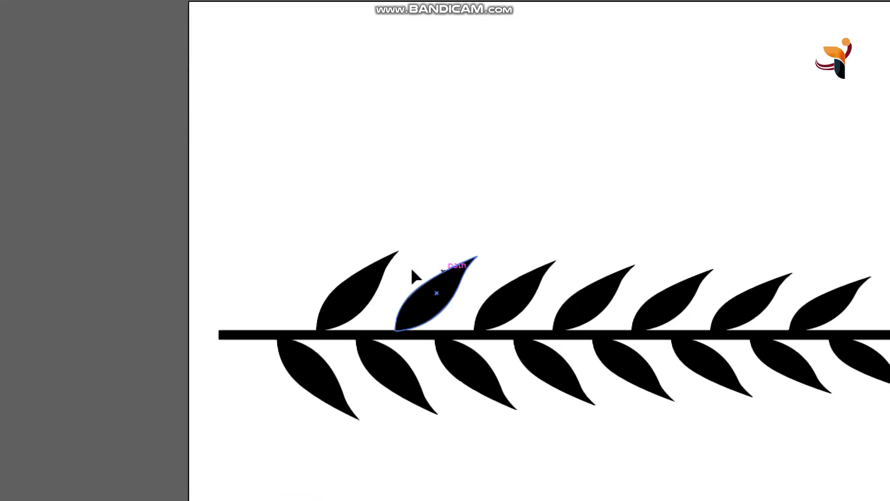
# Try moving individual upper and lower leaves away from the line, and undo each move
pyautogui.moveTo(364, 415); pyautogui.dragTo(359, 297)
pyautogui.hotkey('ctrl', 'z')
pyautogui.moveTo(443, 308); pyautogui.dragTo(472, 246)
pyautogui.hotkey('ctrl', 'z')
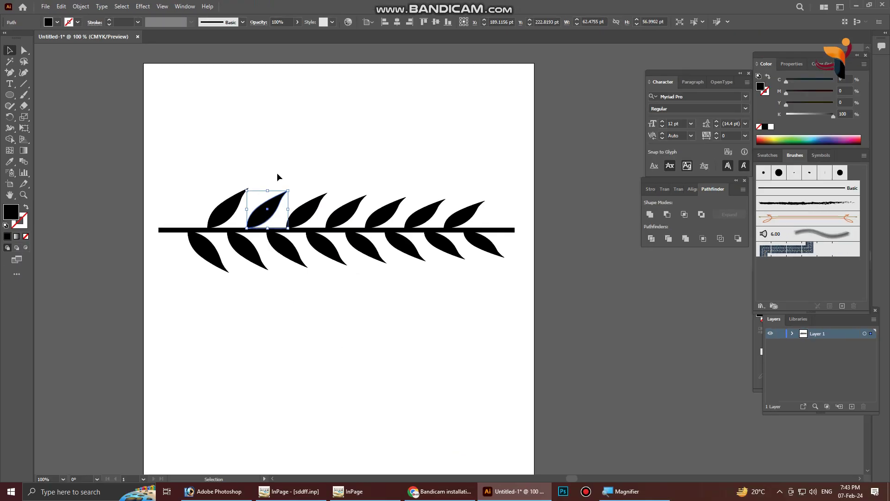
pyautogui.moveTo(304, 216); pyautogui.dragTo(310, 200)
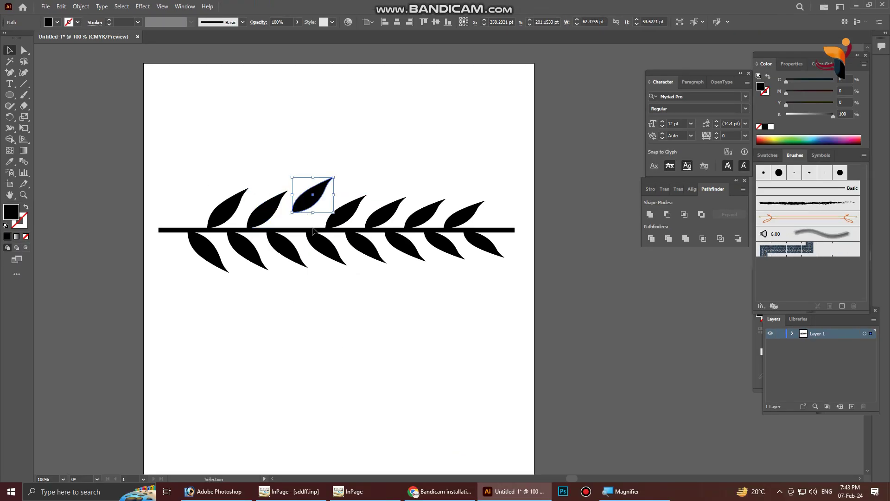
pyautogui.hotkey('ctrl', 'z')
pyautogui.moveTo(320, 240); pyautogui.dragTo(345, 262)
pyautogui.hotkey('ctrl', 'z')
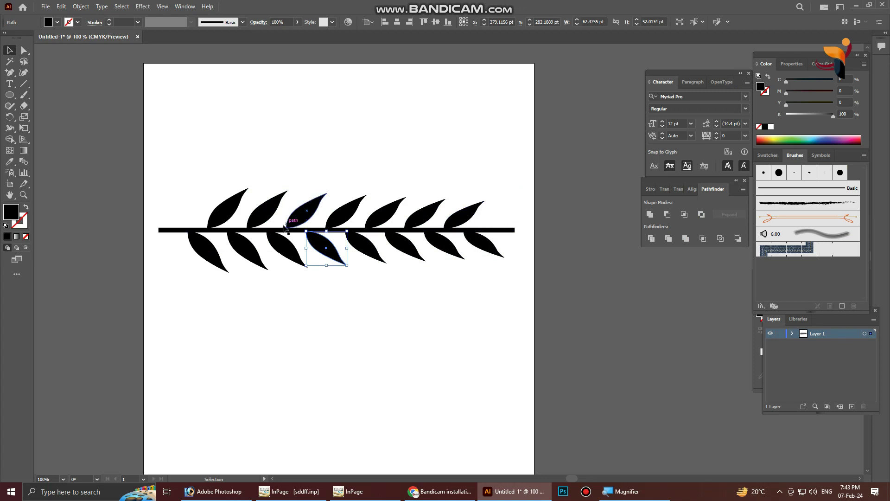
# Move the first lower leaf beyond the line's right end, and extend the line's left endpoint outward past the artboard edge
pyautogui.moveTo(204, 252); pyautogui.dragTo(539, 254)
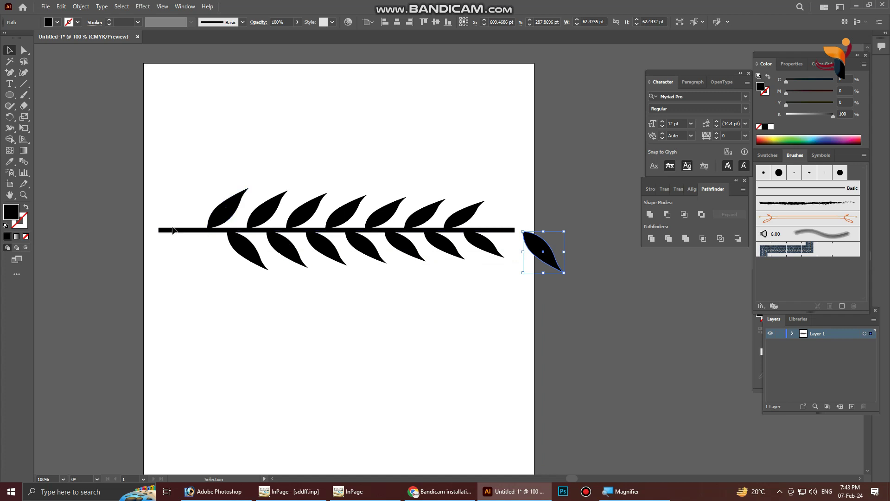
pyautogui.click(167, 230)
pyautogui.click(25, 54)
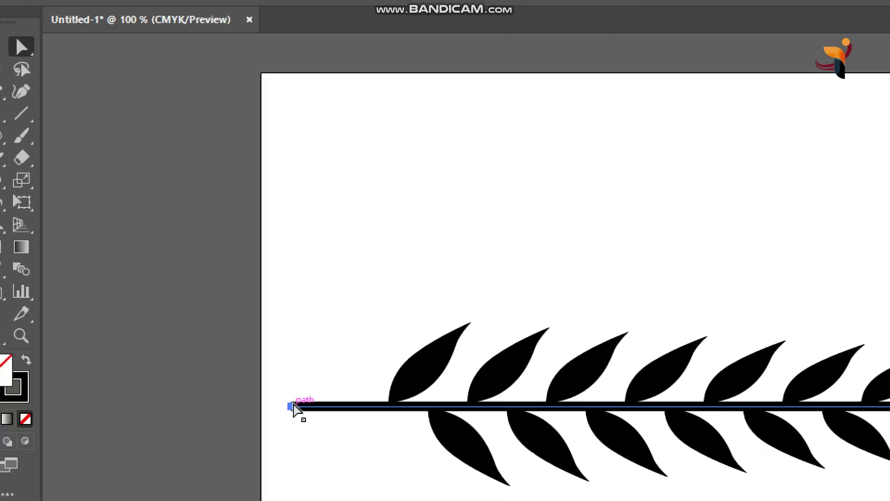
pyautogui.moveTo(292, 406); pyautogui.dragTo(207, 407)
# Rotate the detached leaf to lie nearly horizontal and attach its base to the line's right end
pyautogui.moveTo(887, 295); pyautogui.dragTo(304, 282)
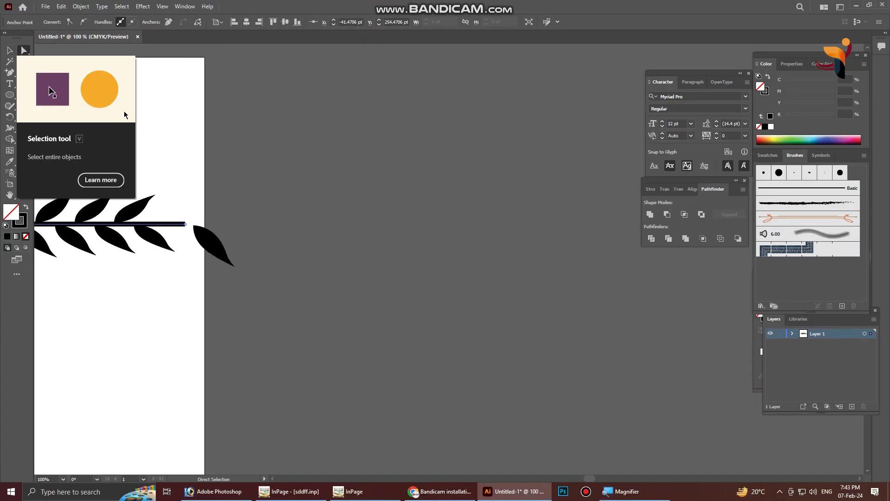
pyautogui.click(386, 252)
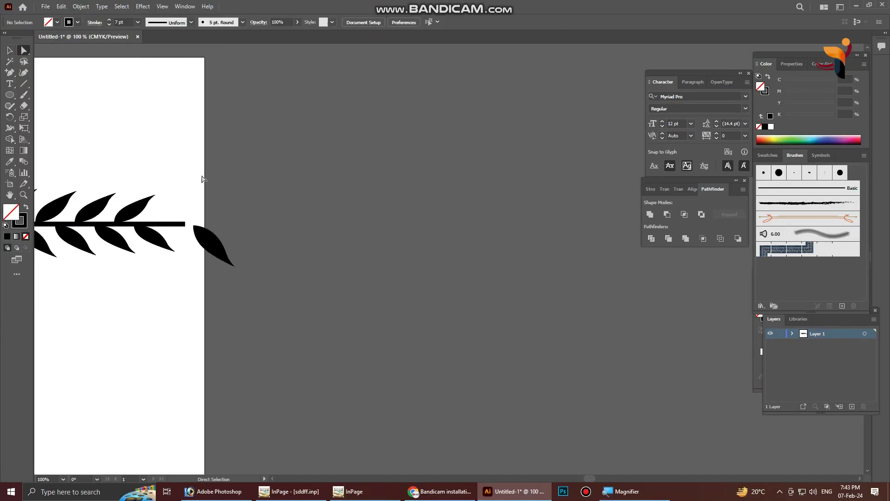
pyautogui.click(208, 242)
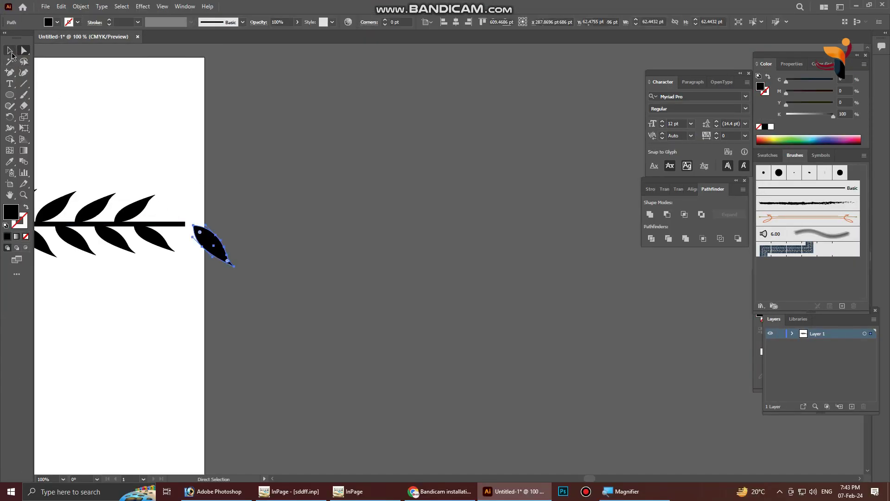
pyautogui.click(8, 51)
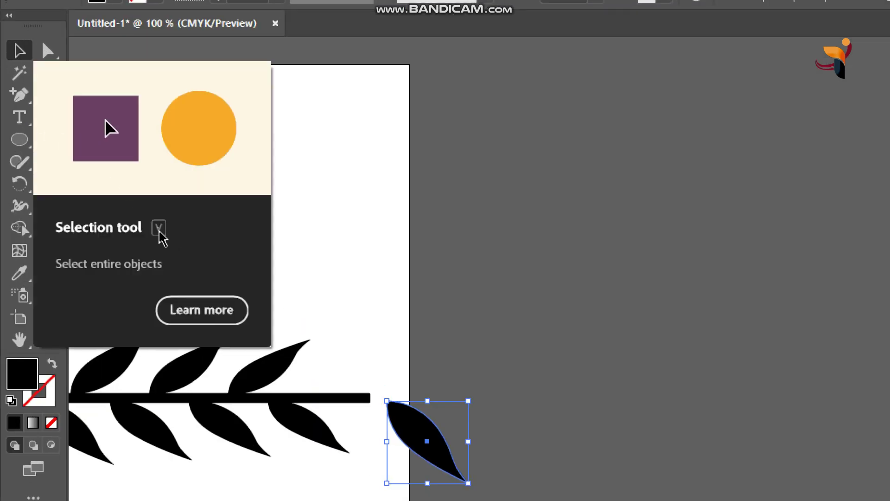
pyautogui.click(477, 325)
pyautogui.moveTo(403, 429); pyautogui.dragTo(385, 423)
pyautogui.moveTo(453, 384); pyautogui.dragTo(418, 346)
pyautogui.moveTo(403, 441); pyautogui.dragTo(401, 407)
# Lengthen the end leaf by nudging the anchor points at its tip to the right
pyautogui.click(49, 55)
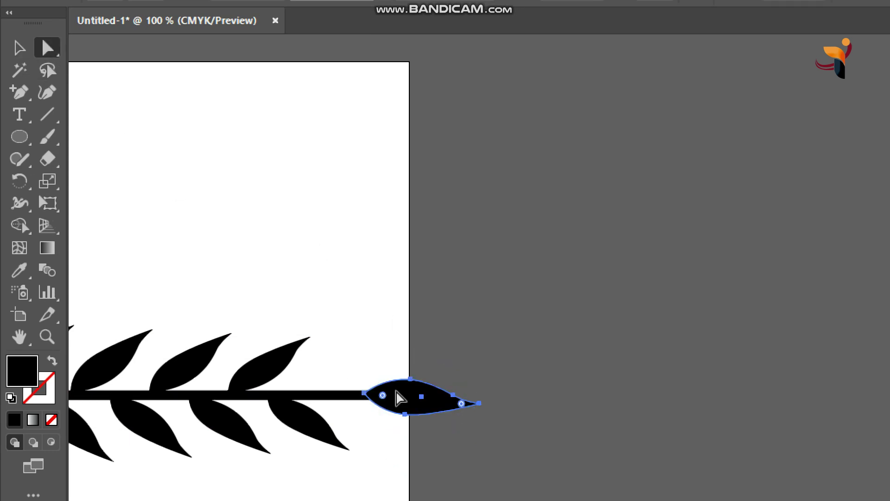
pyautogui.click(459, 428)
pyautogui.moveTo(508, 390); pyautogui.dragTo(443, 433)
pyautogui.press('Right')
pyautogui.press('Right')
pyautogui.press('Right')
pyautogui.press('Right')
pyautogui.press('Right')
pyautogui.press('Right')
pyautogui.press('Right')
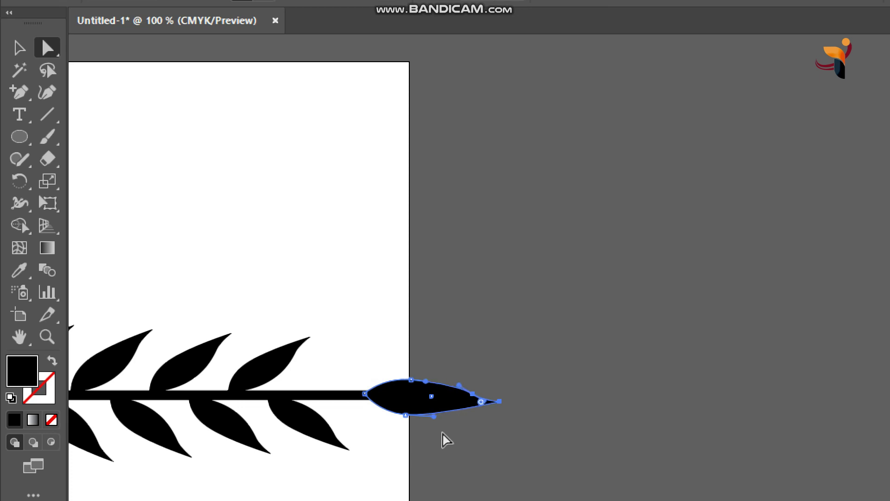
# Smooth the upper edge near the end leaf's tip by adjusting its anchor handle, and deselect the leaf
pyautogui.press('v')
pyautogui.click(486, 318)
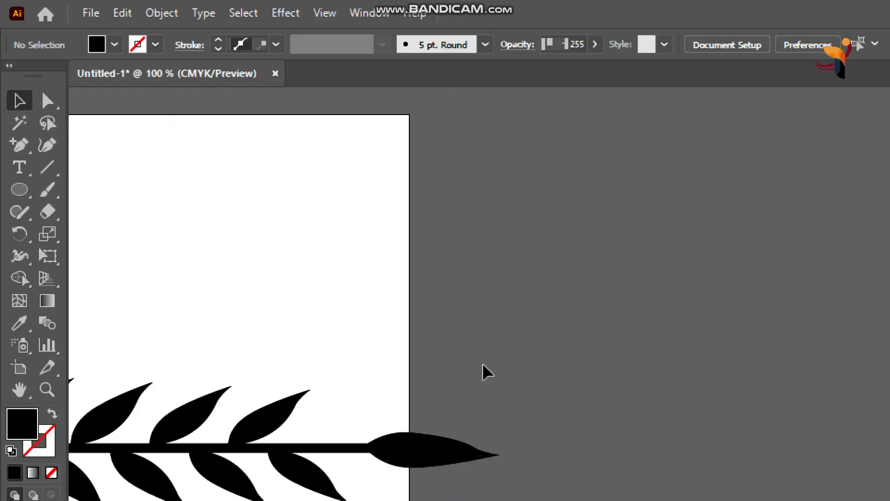
pyautogui.click(48, 100)
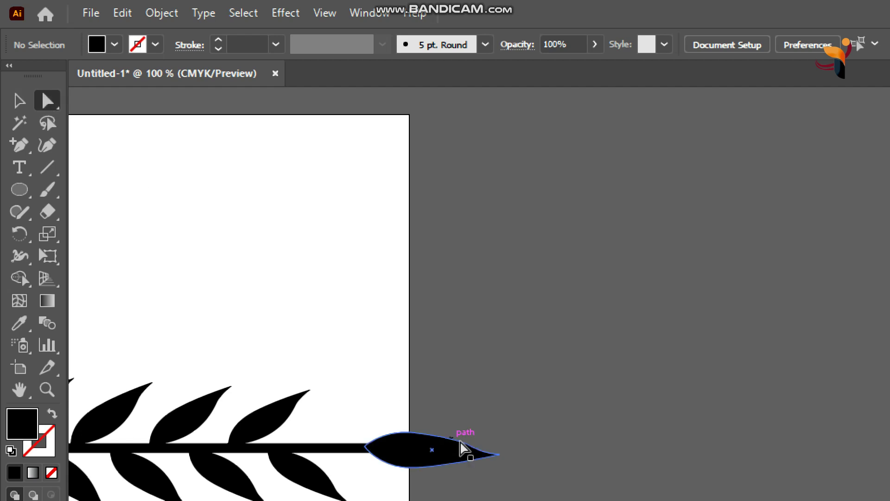
pyautogui.click(460, 446)
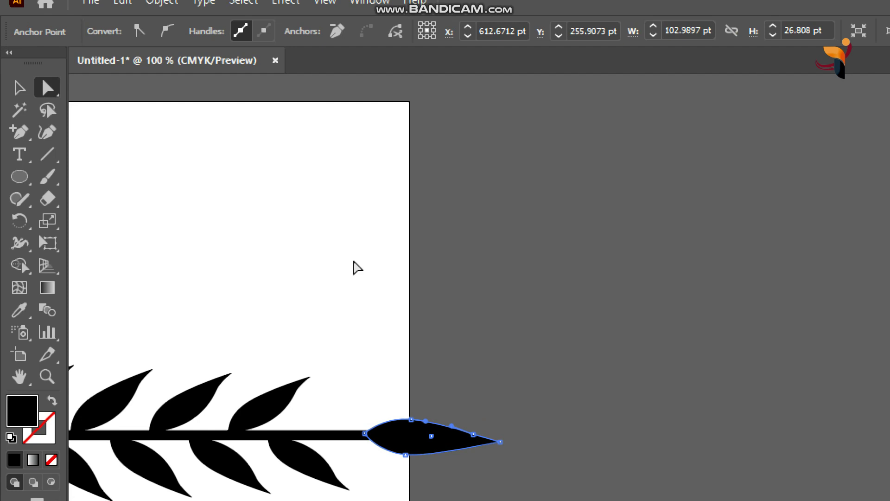
pyautogui.click(19, 98)
pyautogui.click(475, 302)
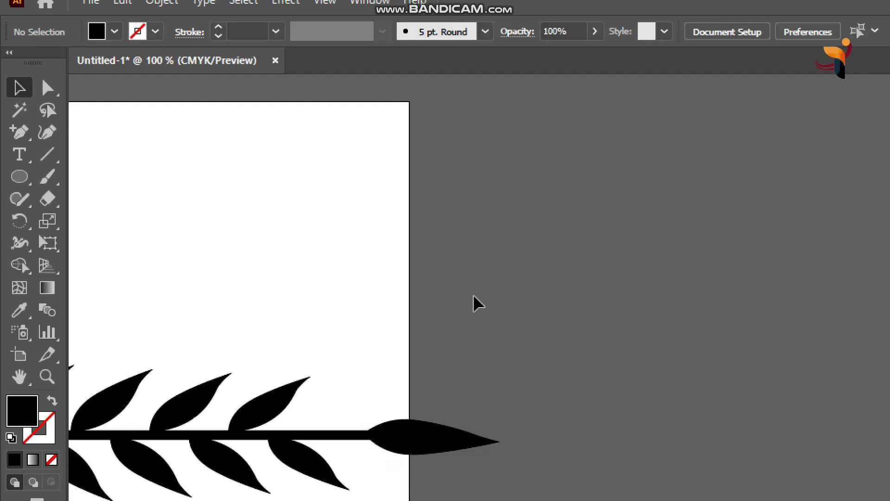
# Zoom in on the first leaves and move the floating Pathfinder and Character panels clear of the artwork
pyautogui.moveTo(167, 171); pyautogui.dragTo(495, 227)
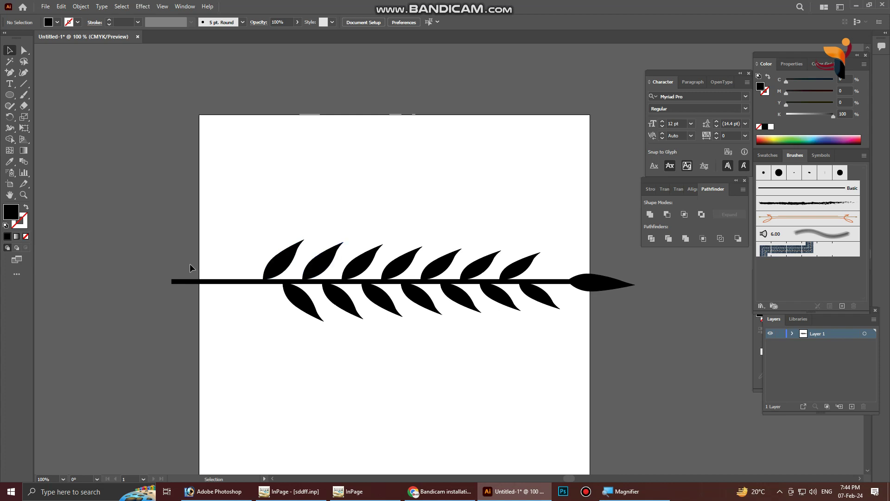
pyautogui.press('z')
pyautogui.click(294, 281)
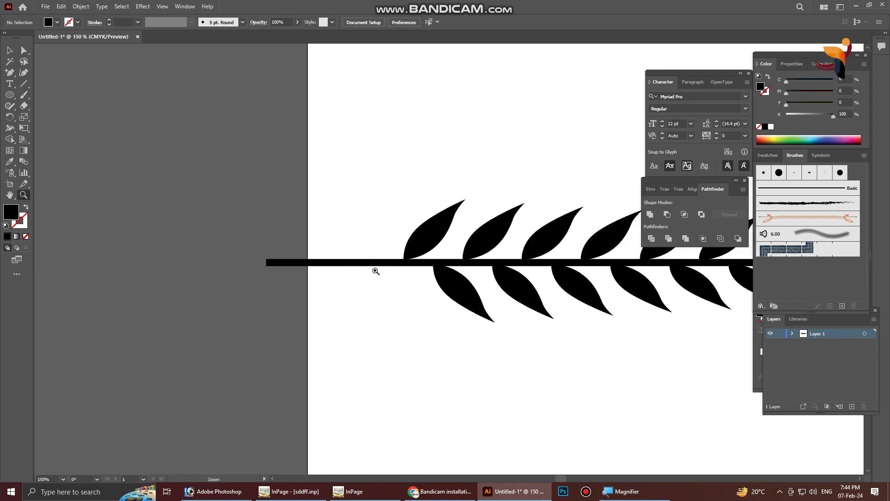
pyautogui.click(397, 269)
pyautogui.click(469, 250)
pyautogui.moveTo(469, 250); pyautogui.dragTo(293, 255)
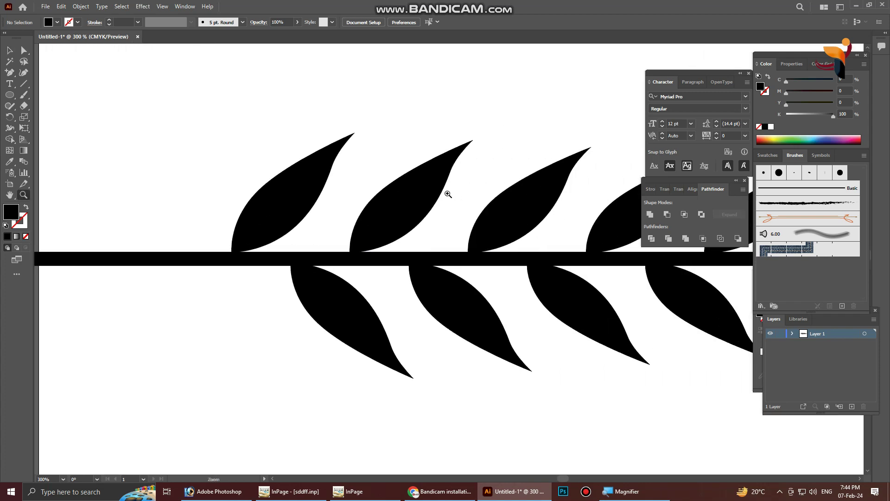
pyautogui.moveTo(680, 184); pyautogui.dragTo(748, 215)
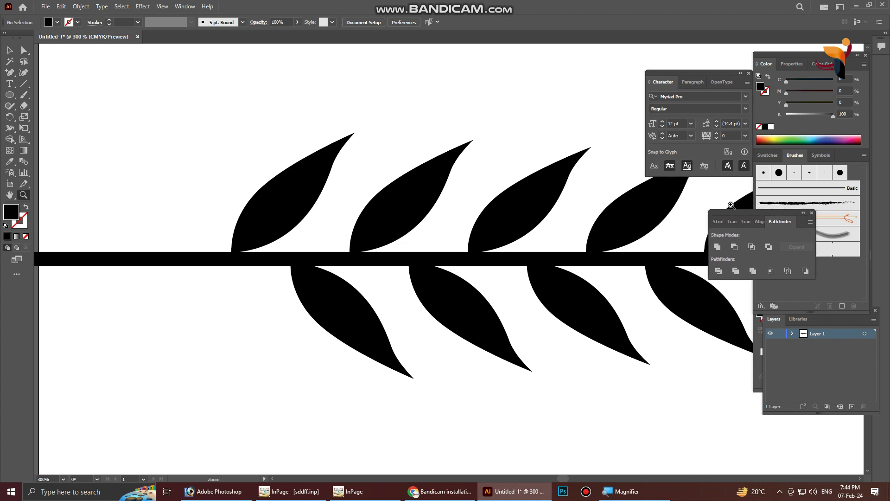
pyautogui.moveTo(692, 75); pyautogui.dragTo(749, 68)
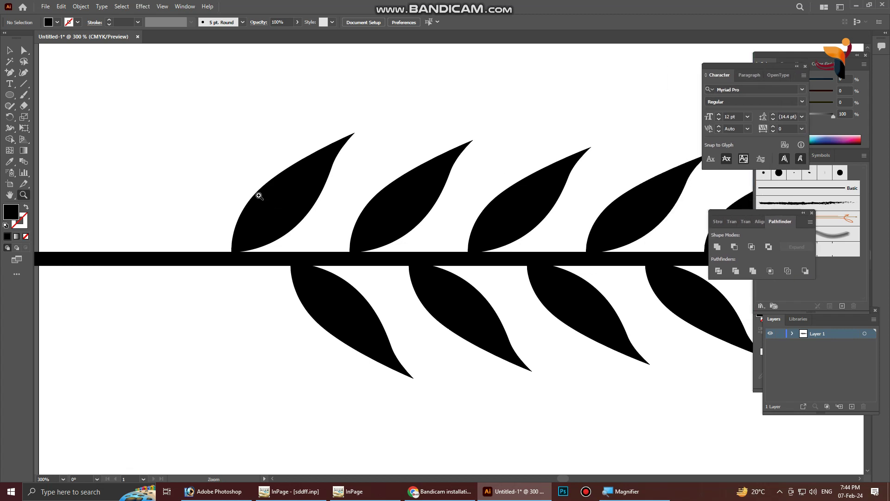
pyautogui.click(9, 50)
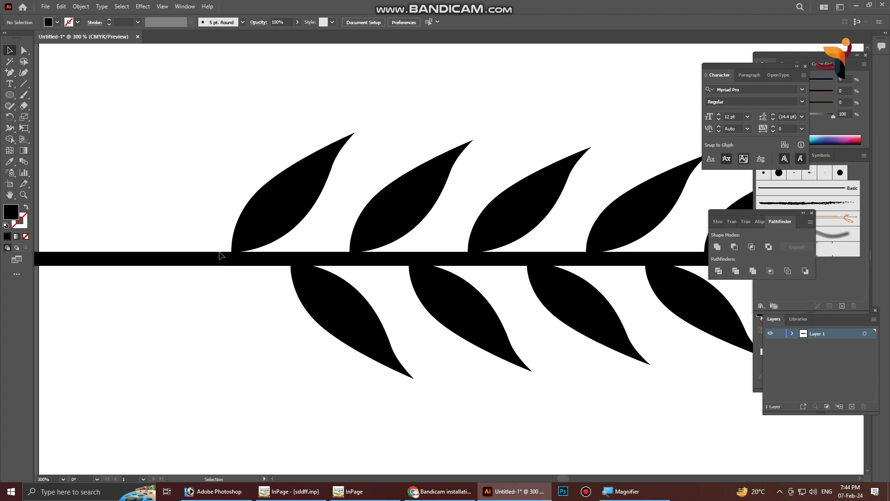
pyautogui.moveTo(111, 171); pyautogui.dragTo(174, 185)
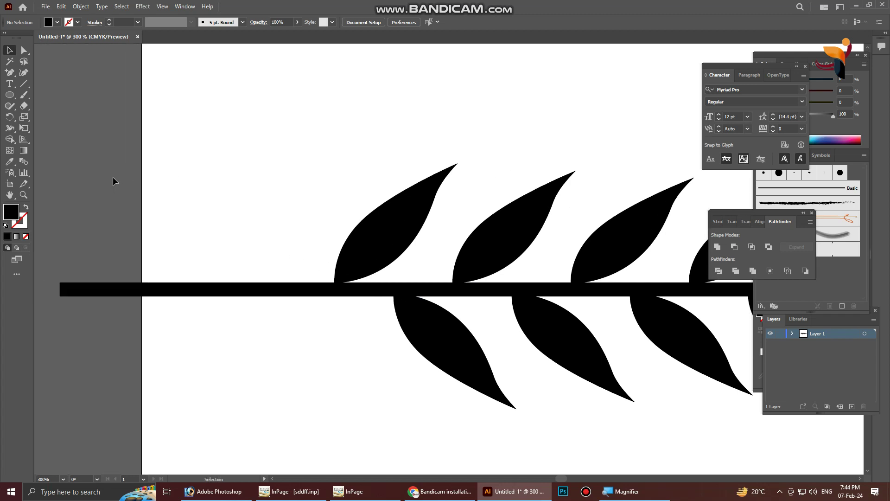
# Widen the line symmetrically at the base of the first upper leaf with the Width tool
pyautogui.click(10, 129)
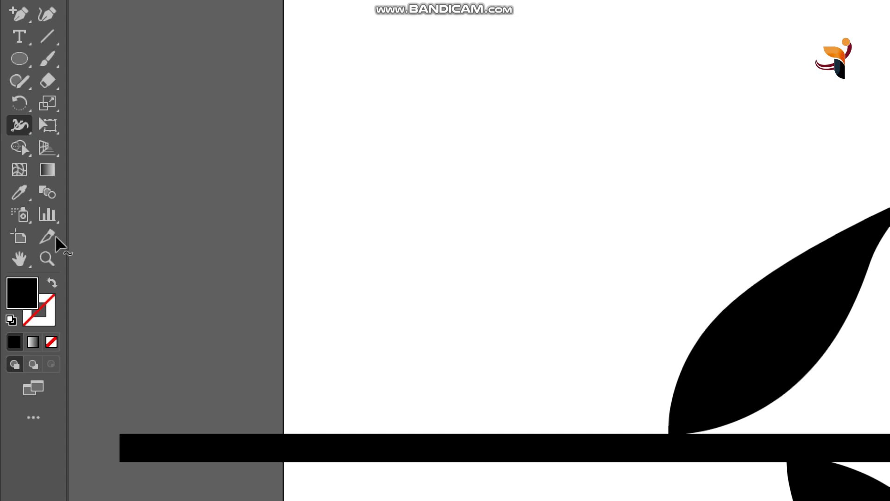
pyautogui.click(18, 124)
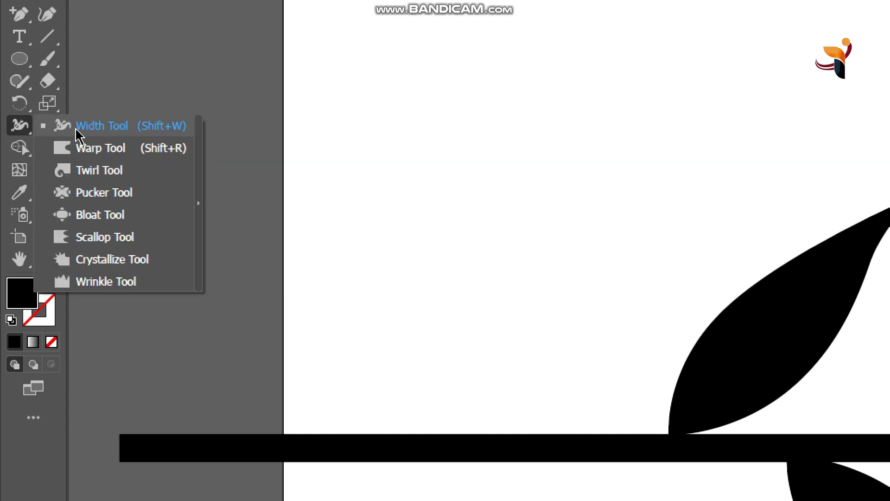
pyautogui.click(131, 133)
pyautogui.press('space')
pyautogui.moveTo(445, 390); pyautogui.dragTo(480, 211)
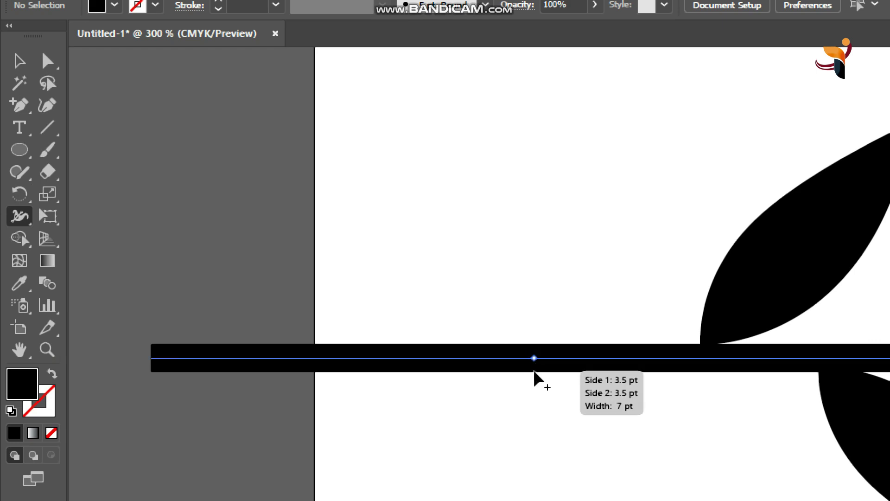
pyautogui.press('space')
pyautogui.moveTo(627, 298); pyautogui.dragTo(487, 244)
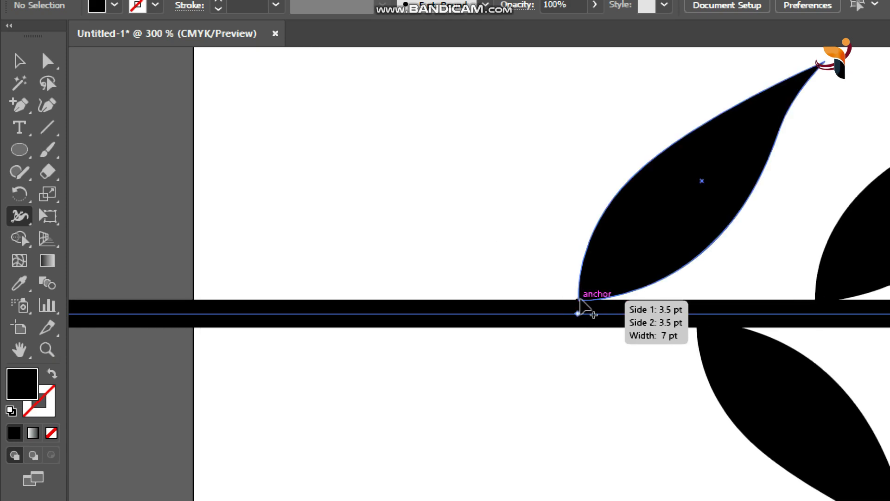
pyautogui.moveTo(572, 304); pyautogui.dragTo(571, 291)
# Vary the stem's width along the first leaf pairs, widening it at leaf bases and narrowing it between them
pyautogui.moveTo(639, 294)
pyautogui.mouseDown()
pyautogui.moveTo(622, 266)
pyautogui.moveTo(429, 270)
pyautogui.moveTo(397, 306)
pyautogui.moveTo(398, 280)
pyautogui.mouseUp()
pyautogui.press('space')
pyautogui.press('space')
pyautogui.moveTo(496, 269)
pyautogui.mouseDown()
pyautogui.moveTo(404, 259)
pyautogui.moveTo(374, 274)
pyautogui.mouseUp()
pyautogui.press('space')
pyautogui.moveTo(467, 260)
pyautogui.mouseDown()
pyautogui.moveTo(397, 260)
pyautogui.moveTo(364, 271)
pyautogui.mouseUp()
pyautogui.press('space')
pyautogui.moveTo(494, 258)
pyautogui.mouseDown()
pyautogui.moveTo(391, 255)
pyautogui.moveTo(355, 270)
pyautogui.moveTo(357, 282)
pyautogui.moveTo(402, 271)
pyautogui.moveTo(363, 256)
pyautogui.mouseUp()
pyautogui.moveTo(318, 269); pyautogui.dragTo(365, 267)
pyautogui.moveTo(463, 257); pyautogui.dragTo(303, 274)
pyautogui.moveTo(399, 257); pyautogui.dragTo(316, 257)
pyautogui.moveTo(270, 274); pyautogui.dragTo(269, 267)
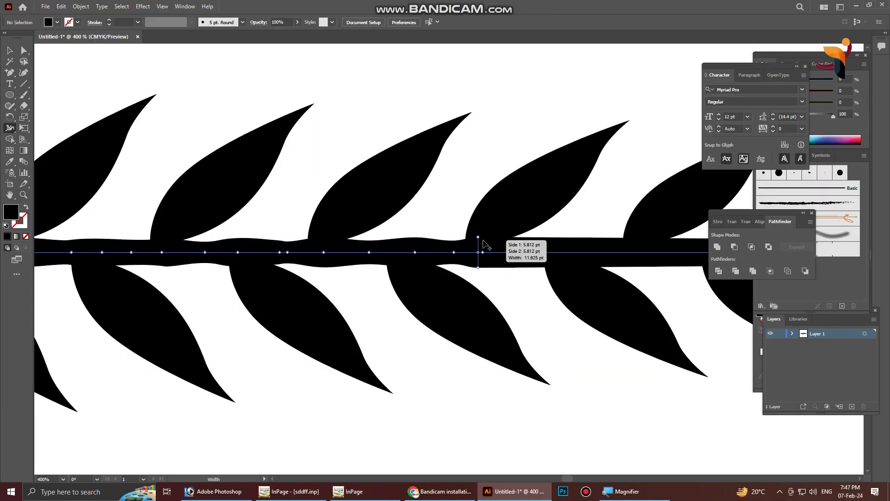
# Continue the wavy width variation along the remaining leaf pairs, and thin the stem just before the end leaf
pyautogui.moveTo(523, 238); pyautogui.dragTo(554, 237)
pyautogui.moveTo(572, 239); pyautogui.dragTo(492, 240)
pyautogui.moveTo(509, 239); pyautogui.dragTo(549, 240)
pyautogui.moveTo(589, 241); pyautogui.dragTo(386, 240)
pyautogui.moveTo(381, 237); pyautogui.dragTo(328, 233)
pyautogui.moveTo(354, 237); pyautogui.dragTo(354, 240)
pyautogui.moveTo(387, 240); pyautogui.dragTo(429, 240)
pyautogui.moveTo(443, 239); pyautogui.dragTo(350, 232)
pyautogui.moveTo(376, 233); pyautogui.dragTo(376, 229)
pyautogui.moveTo(459, 231); pyautogui.dragTo(459, 237)
pyautogui.moveTo(287, 234); pyautogui.dragTo(338, 235)
pyautogui.moveTo(571, 234); pyautogui.dragTo(418, 252)
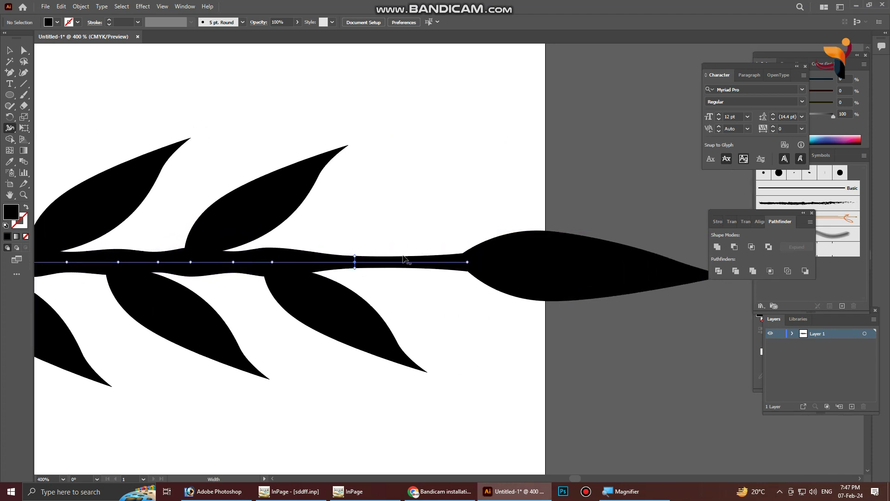
# Flare the stem's free left end to about 12.86 pt wide, and narrow the stem midway to the first leaf
pyautogui.moveTo(170, 216); pyautogui.dragTo(621, 209)
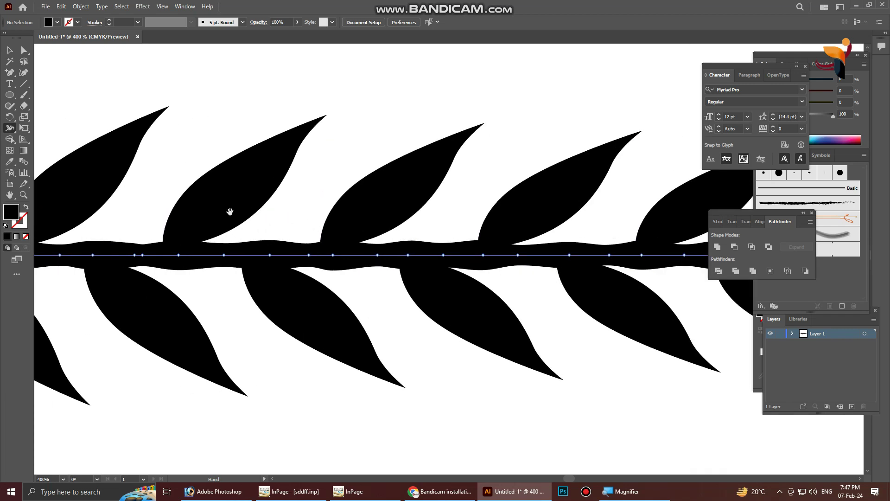
pyautogui.moveTo(227, 213); pyautogui.dragTo(537, 210)
pyautogui.moveTo(227, 228); pyautogui.dragTo(565, 229)
pyautogui.moveTo(255, 235); pyautogui.dragTo(493, 226)
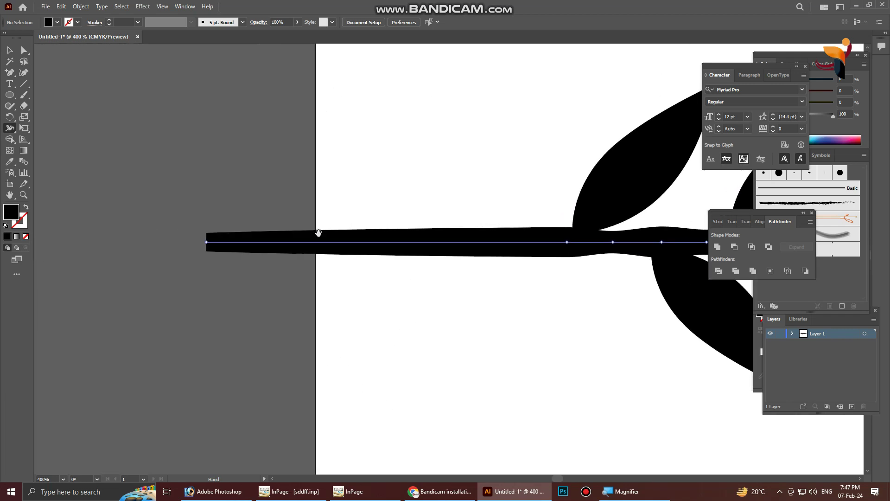
pyautogui.moveTo(207, 234); pyautogui.dragTo(206, 227)
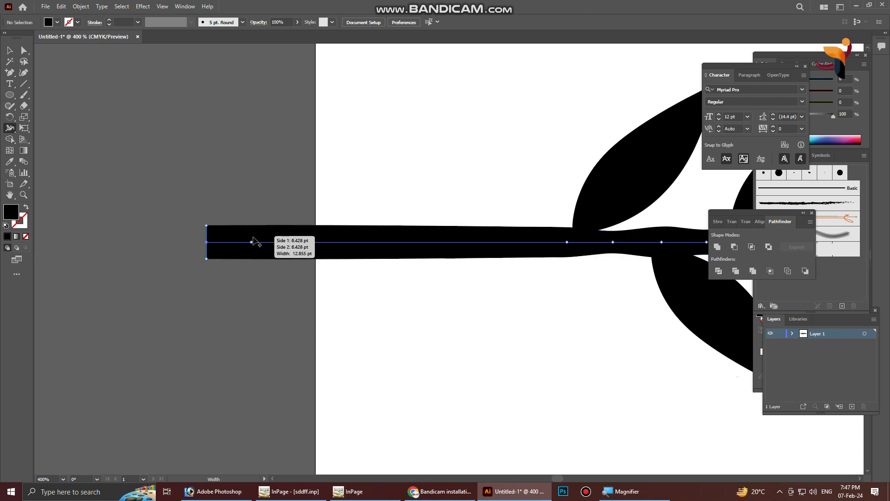
pyautogui.moveTo(387, 227); pyautogui.dragTo(386, 231)
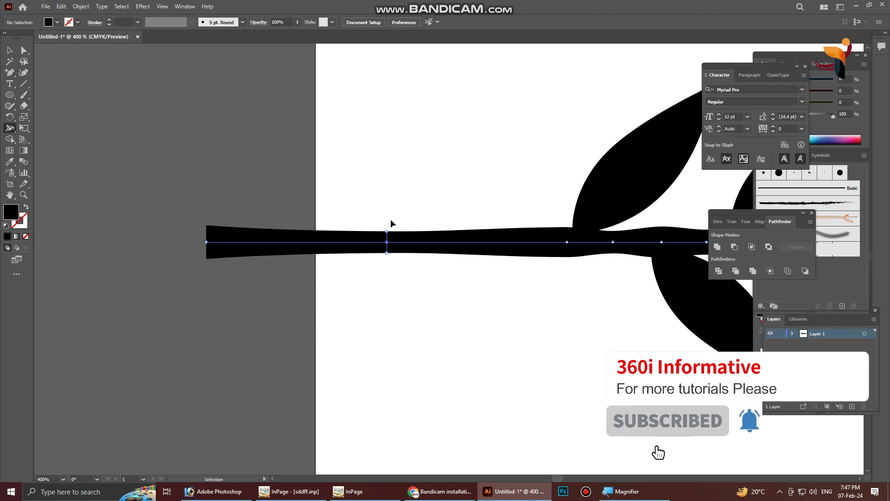
# Examine the reshaped stem and leaves along the whole branch, both at full view and close up
pyautogui.keyDown('ctrl'); pyautogui.keyDown('alt'); pyautogui.click(416, 209); pyautogui.keyUp('alt'); pyautogui.keyUp('ctrl')
pyautogui.keyDown('ctrl'); pyautogui.keyDown('alt'); pyautogui.click(502, 203); pyautogui.keyUp('alt'); pyautogui.keyUp('ctrl')
pyautogui.keyDown('ctrl'); pyautogui.keyDown('alt'); pyautogui.click(502, 203); pyautogui.keyUp('alt'); pyautogui.keyUp('ctrl')
pyautogui.keyDown('ctrl'); pyautogui.keyDown('alt'); pyautogui.click(528, 232); pyautogui.keyUp('alt'); pyautogui.keyUp('ctrl')
pyautogui.moveTo(481, 275); pyautogui.dragTo(366, 218)
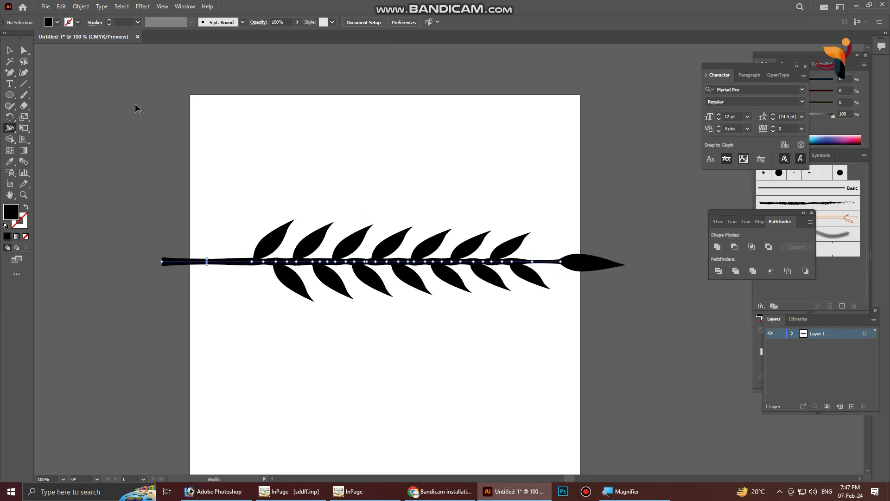
pyautogui.click(16, 54)
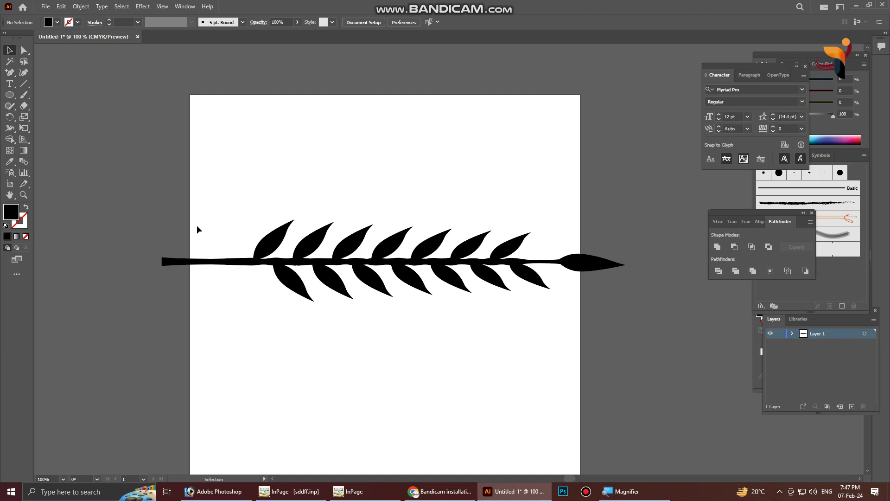
pyautogui.press('p')
pyautogui.press('z')
pyautogui.moveTo(140, 196); pyautogui.dragTo(232, 239)
pyautogui.moveTo(506, 314); pyautogui.dragTo(259, 296)
pyautogui.moveTo(674, 311); pyautogui.dragTo(368, 312)
pyautogui.hotkey('ctrl', '1')
pyautogui.moveTo(249, 305); pyautogui.dragTo(303, 302)
# Group all the leaves, the stem and the end leaf into one object and deselect it
pyautogui.click(10, 50)
pyautogui.moveTo(233, 193); pyautogui.dragTo(662, 347)
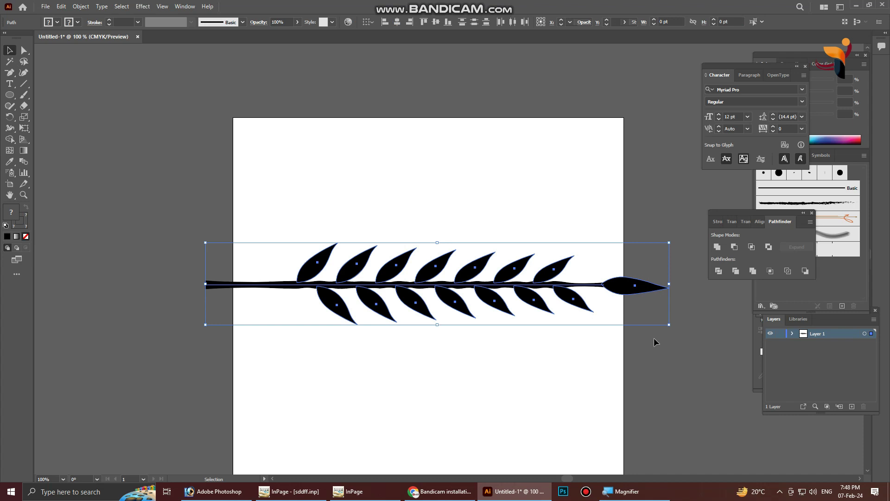
pyautogui.rightClick(470, 274)
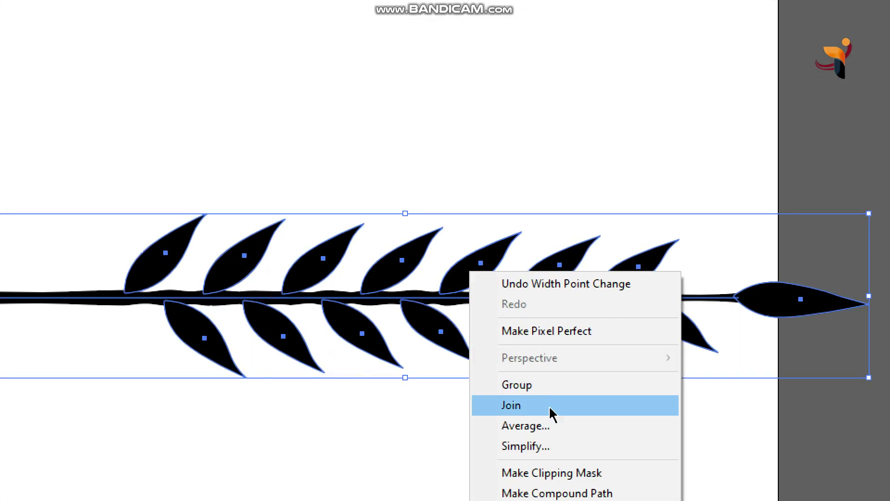
pyautogui.click(501, 328)
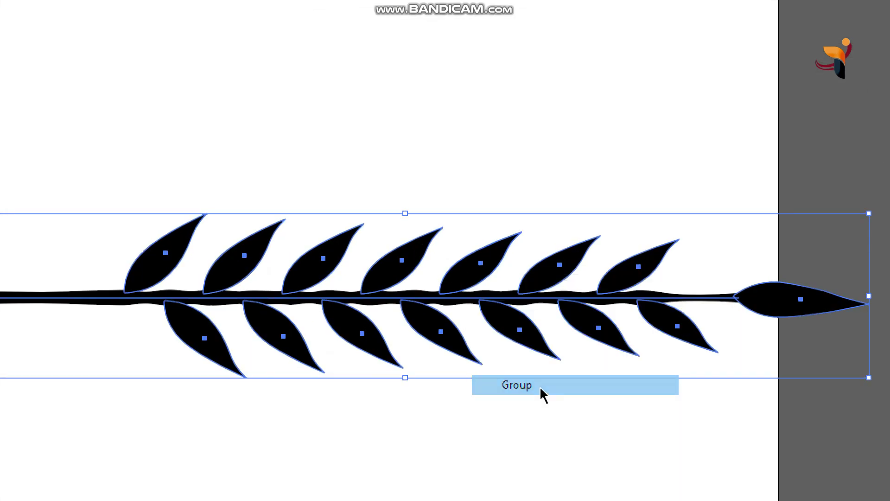
pyautogui.press('super+minus')
pyautogui.click(453, 349)
# Move the Pathfinder and Character panels clear of the Brushes panel
pyautogui.moveTo(744, 217); pyautogui.dragTo(643, 185)
pyautogui.moveTo(735, 71); pyautogui.dragTo(625, 65)
pyautogui.press('super+plus')
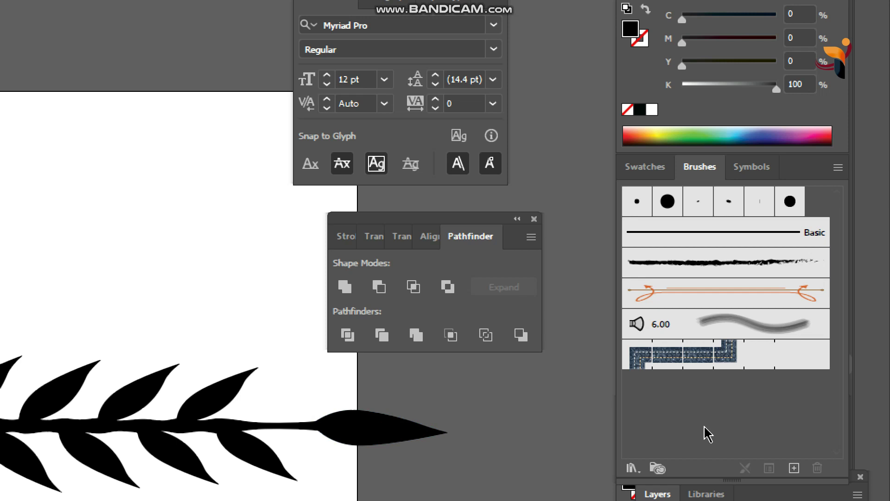
pyautogui.press('super+minus')
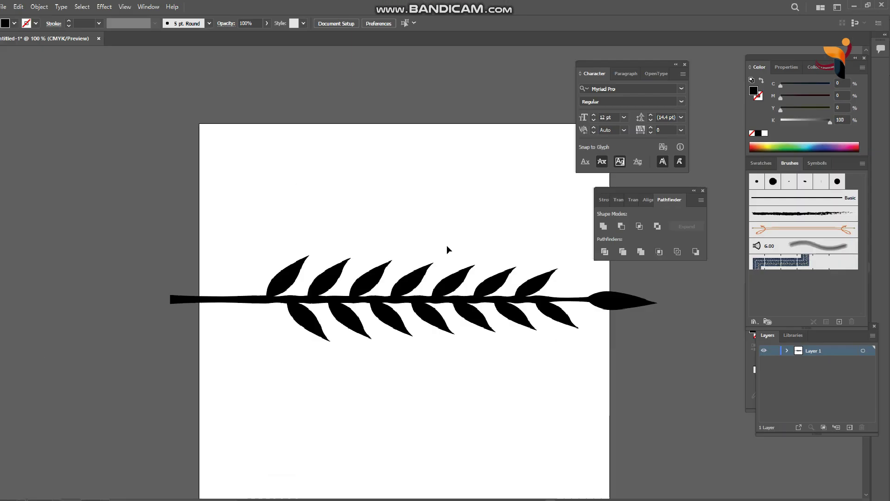
# Add the grouped branch to the Brushes panel as a new Art Brush
pyautogui.click(437, 287)
pyautogui.moveTo(439, 288)
pyautogui.mouseDown()
pyautogui.moveTo(745, 292)
pyautogui.moveTo(816, 279)
pyautogui.mouseUp()
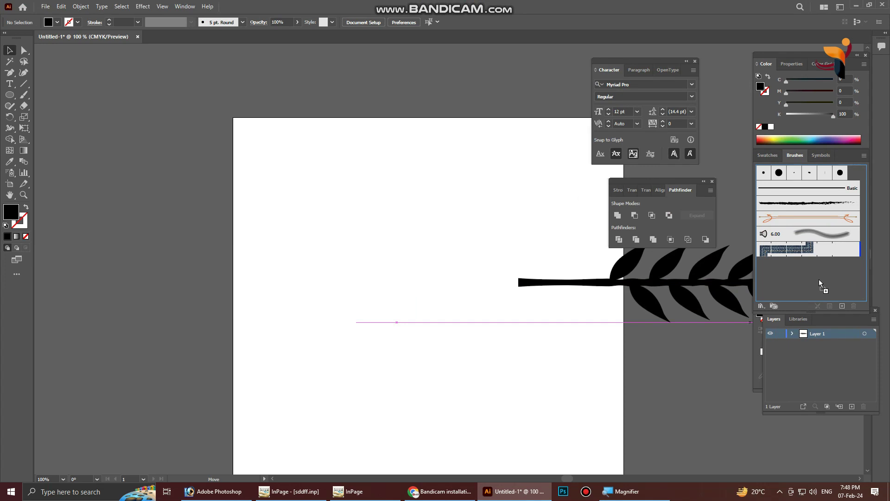
pyautogui.moveTo(819, 279); pyautogui.dragTo(819, 279)
pyautogui.press('super+plus')
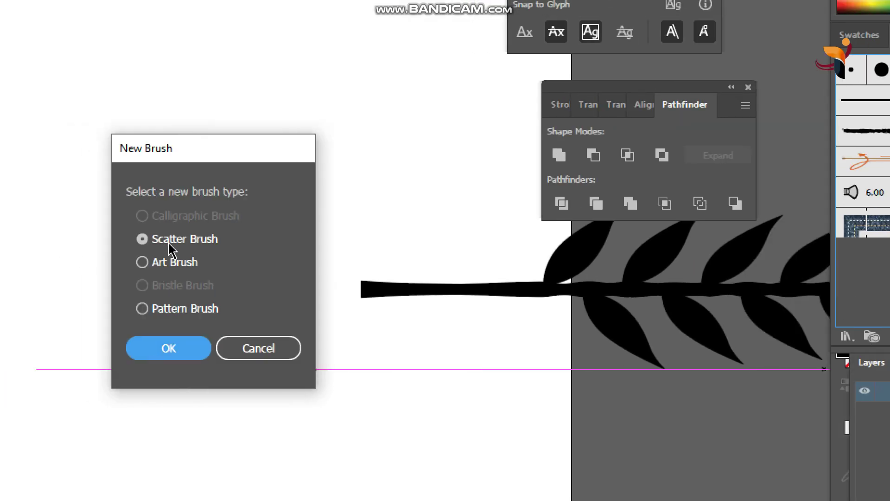
pyautogui.click(142, 263)
pyautogui.click(170, 355)
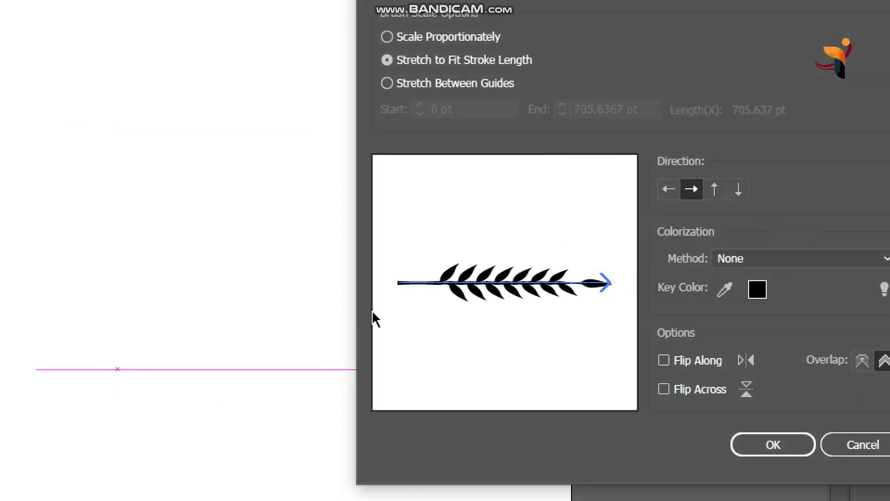
# Set the new art brush's colorization method to Tints and accept its options
pyautogui.press('super+minus')
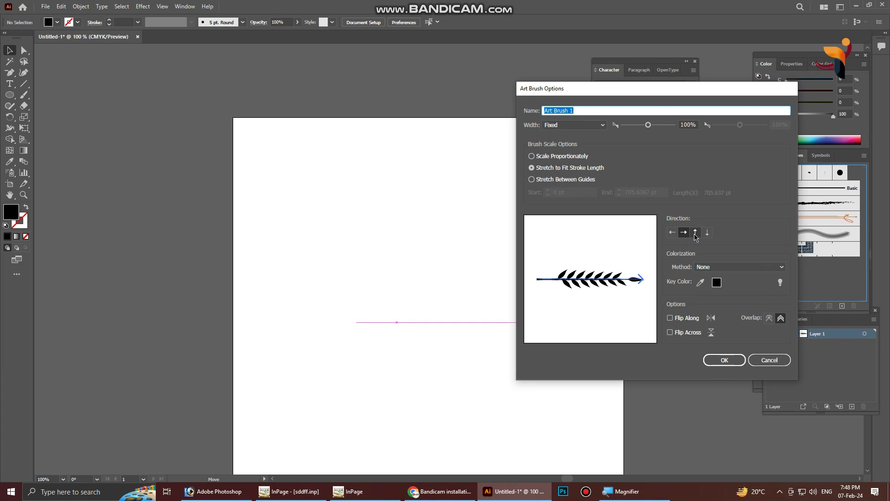
pyautogui.moveTo(571, 91)
pyautogui.mouseDown()
pyautogui.moveTo(306, 103)
pyautogui.moveTo(384, 104)
pyautogui.moveTo(445, 148)
pyautogui.mouseUp()
pyautogui.press('super+plus')
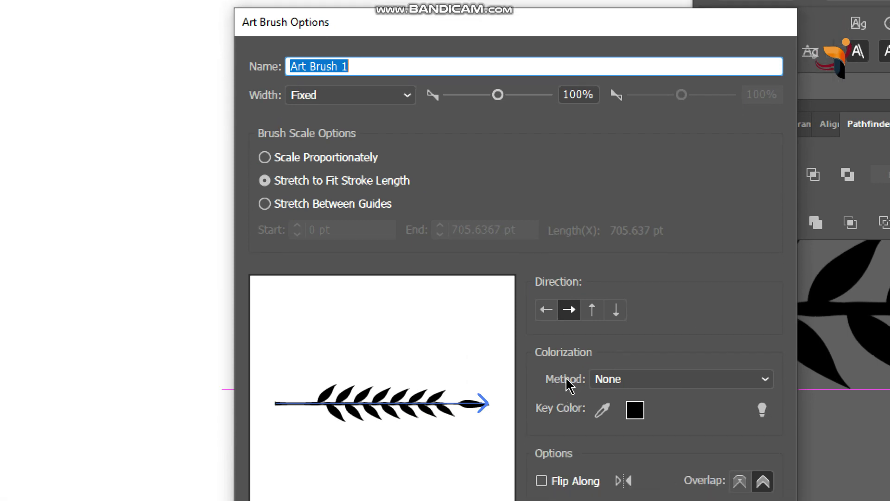
pyautogui.click(667, 386)
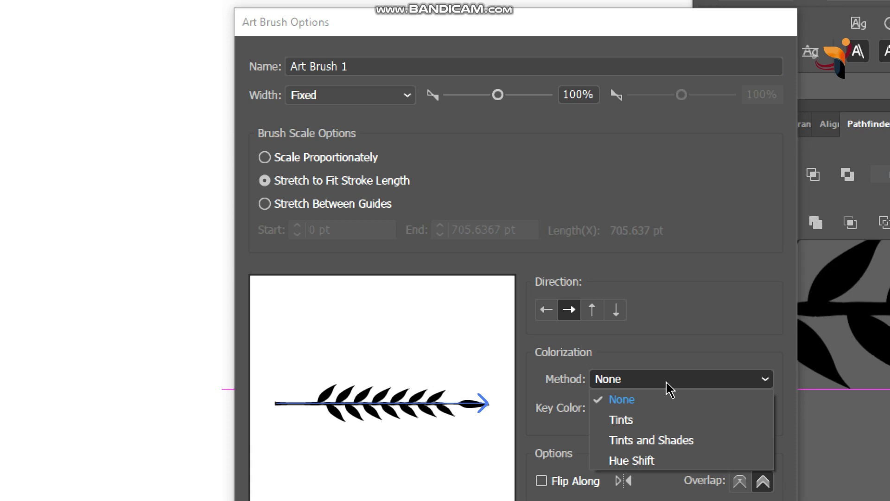
pyautogui.click(623, 421)
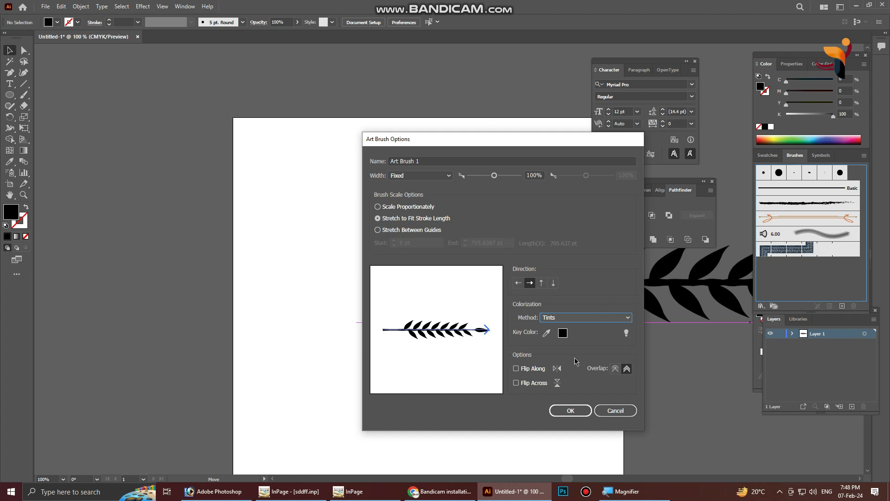
pyautogui.click(572, 414)
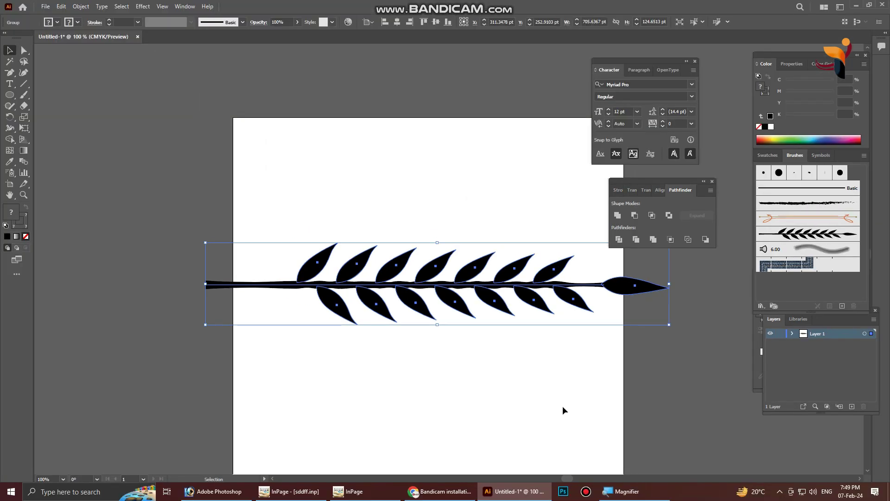
# Delete the original branch artwork from the artboard
pyautogui.click(564, 378)
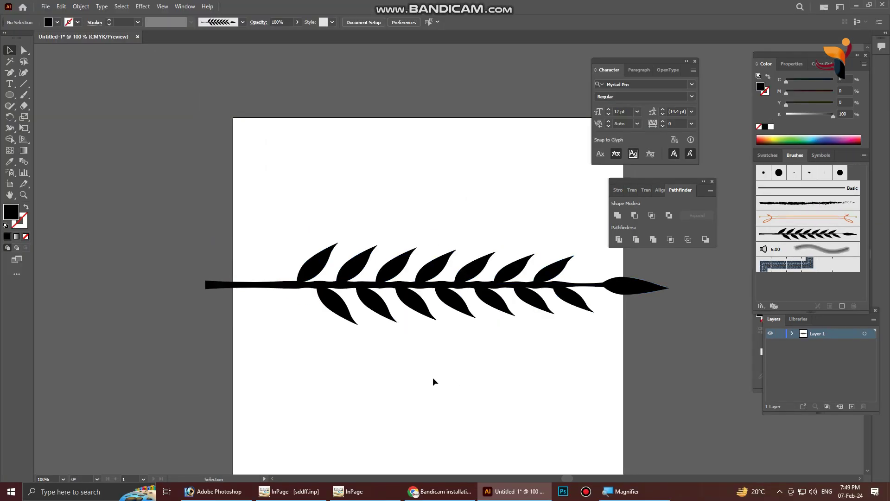
pyautogui.moveTo(240, 354); pyautogui.dragTo(516, 281)
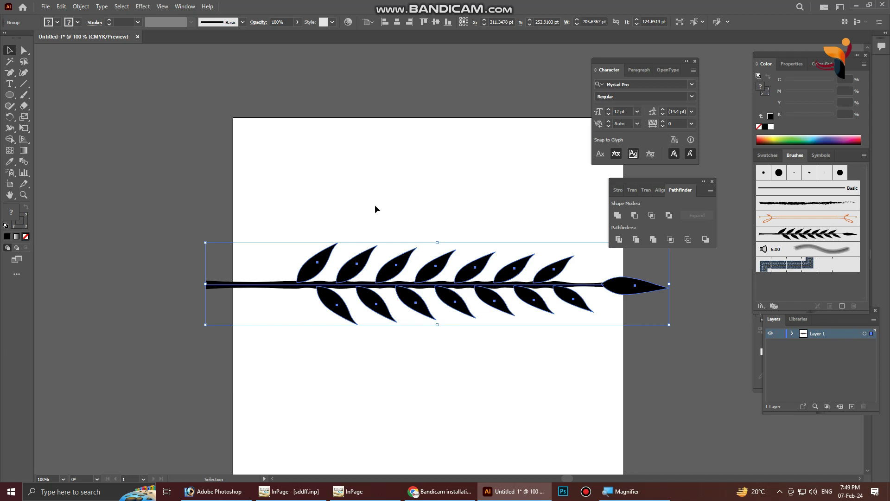
pyautogui.press('Delete')
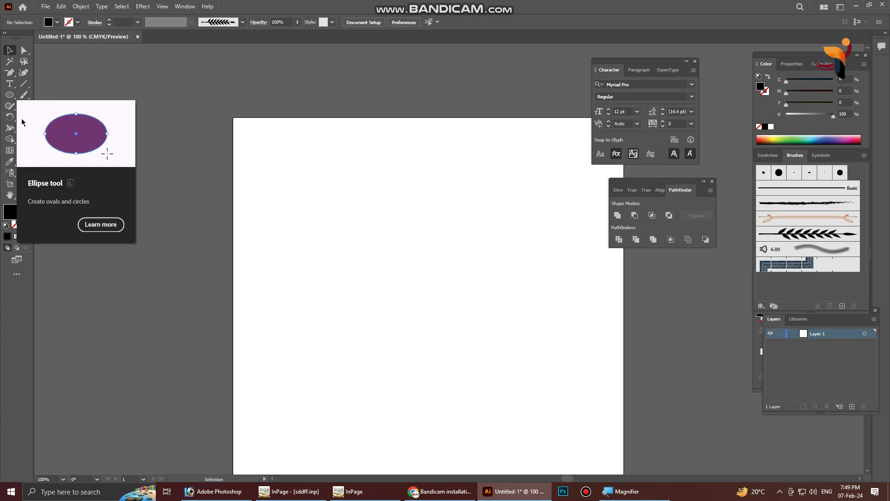
# Draw a circle about 221 pt in diameter on the artboard, with a black stroke and no fill
pyautogui.click(10, 95)
pyautogui.moveTo(324, 241); pyautogui.dragTo(470, 373)
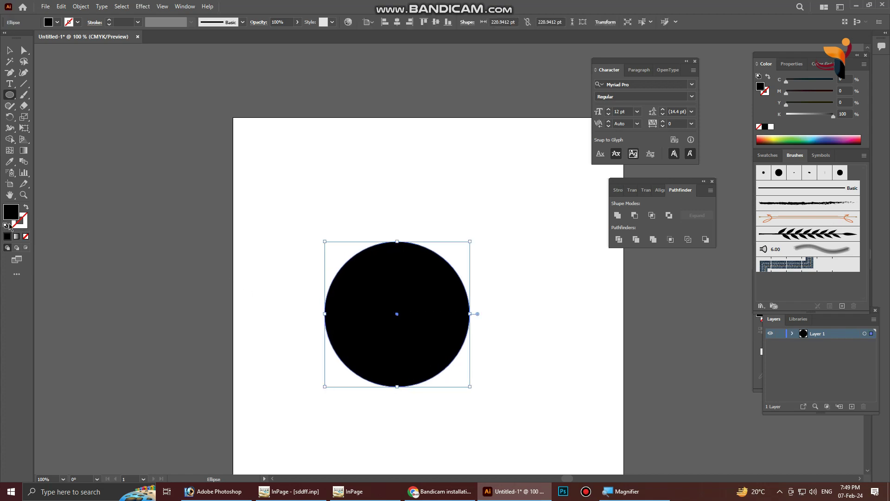
pyautogui.click(27, 209)
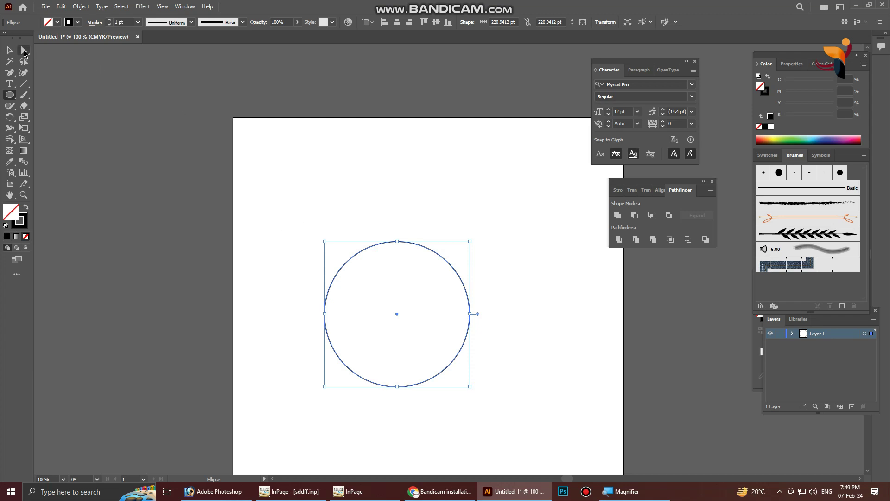
# Delete the circle's right anchor point with Direct Selection, leaving an open left half circle
pyautogui.press('super+plus')
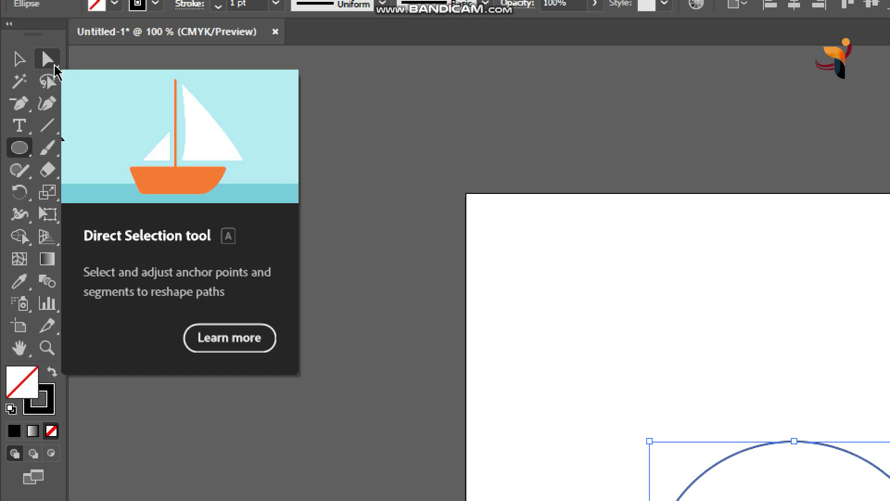
pyautogui.press('super+minus')
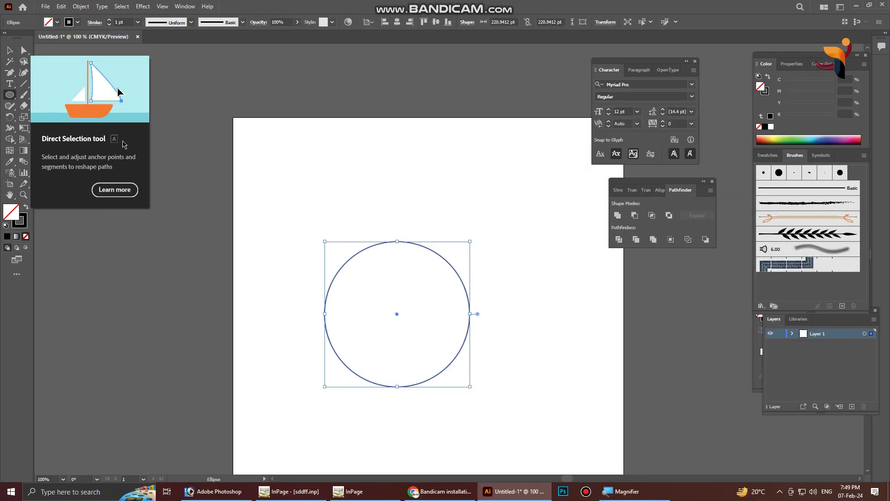
pyautogui.press('a')
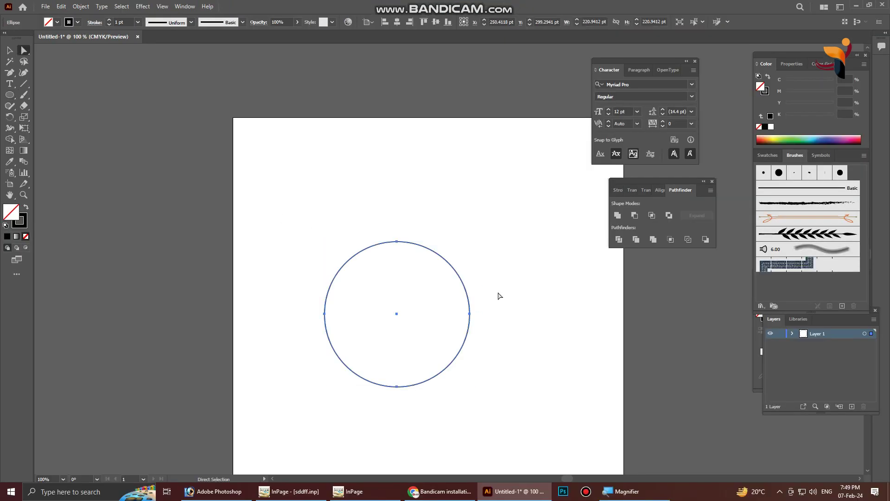
pyautogui.moveTo(469, 330); pyautogui.dragTo(452, 334)
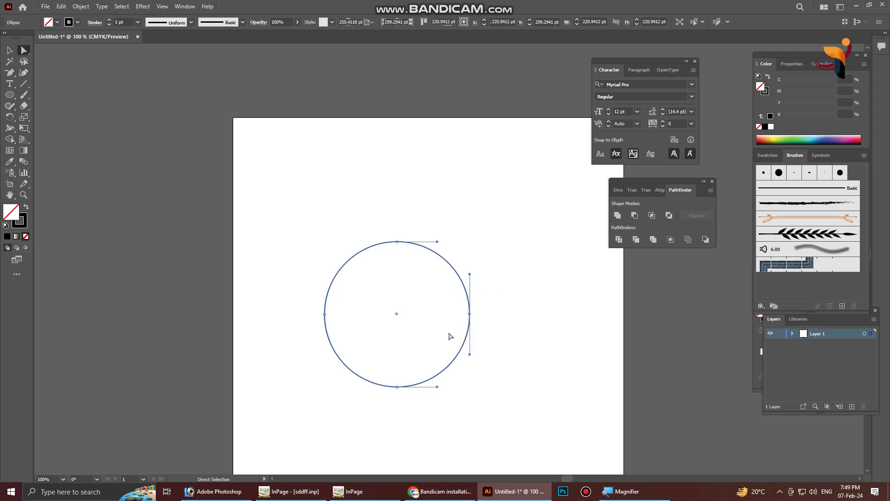
pyautogui.press('super+plus')
pyautogui.moveTo(613, 251); pyautogui.dragTo(410, 332)
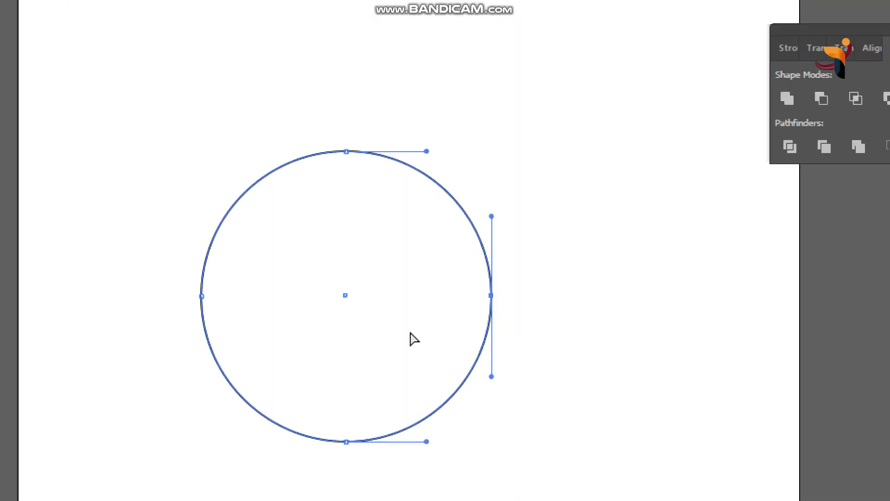
pyautogui.press('Delete')
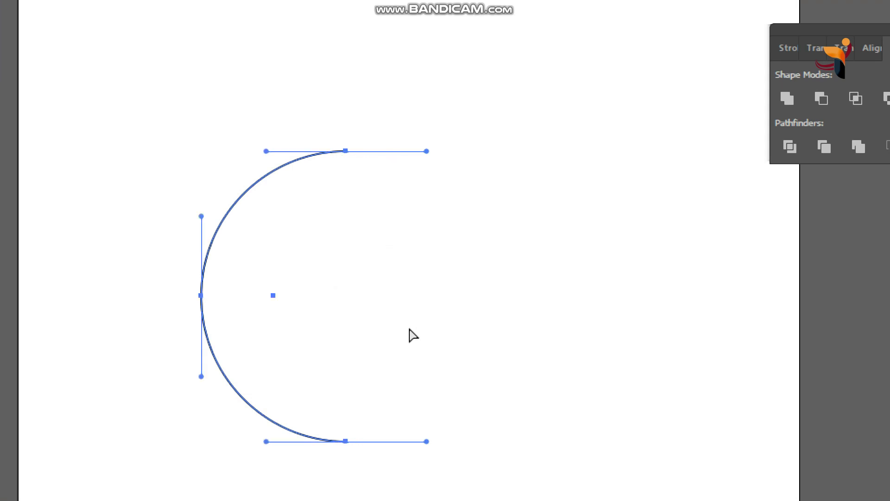
# Rotate the half-circle arc slightly counterclockwise and deselect it
pyautogui.keyDown('ctrl'); pyautogui.keyDown('alt'); pyautogui.click(312, 210); pyautogui.keyUp('alt'); pyautogui.keyUp('ctrl')
pyautogui.keyDown('ctrl'); pyautogui.keyDown('alt'); pyautogui.click(412, 220); pyautogui.keyUp('alt'); pyautogui.keyUp('ctrl')
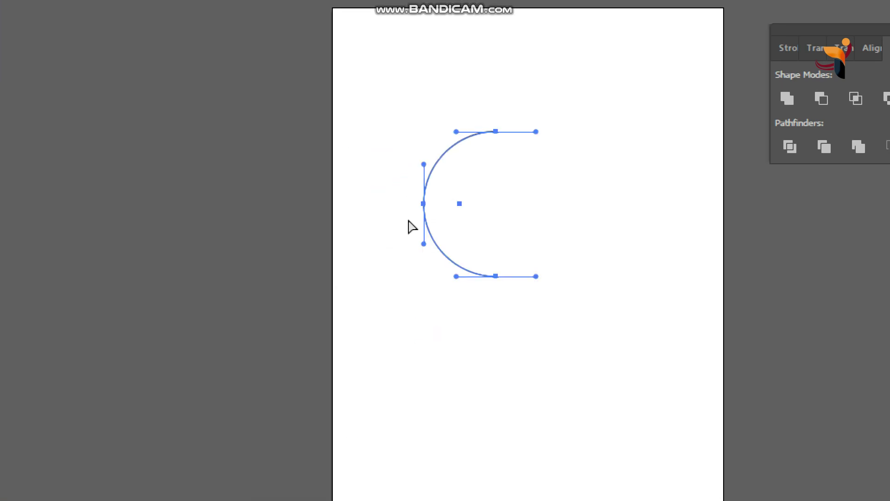
pyautogui.press('super+minus')
pyautogui.press('z')
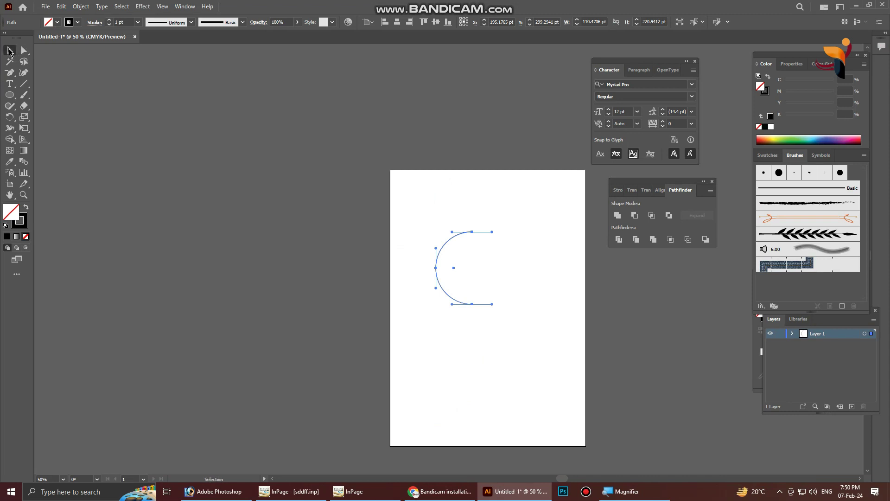
pyautogui.click(487, 273)
pyautogui.click(496, 274)
pyautogui.click(14, 52)
pyautogui.click(301, 186)
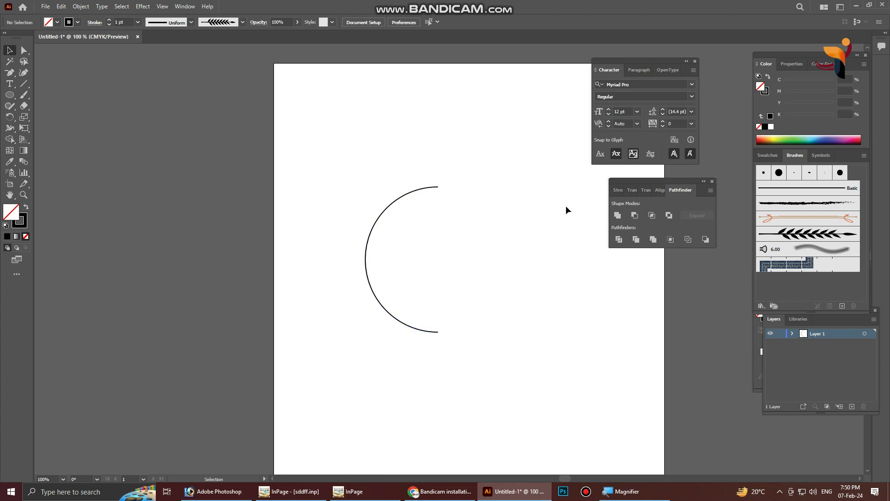
pyautogui.click(438, 188)
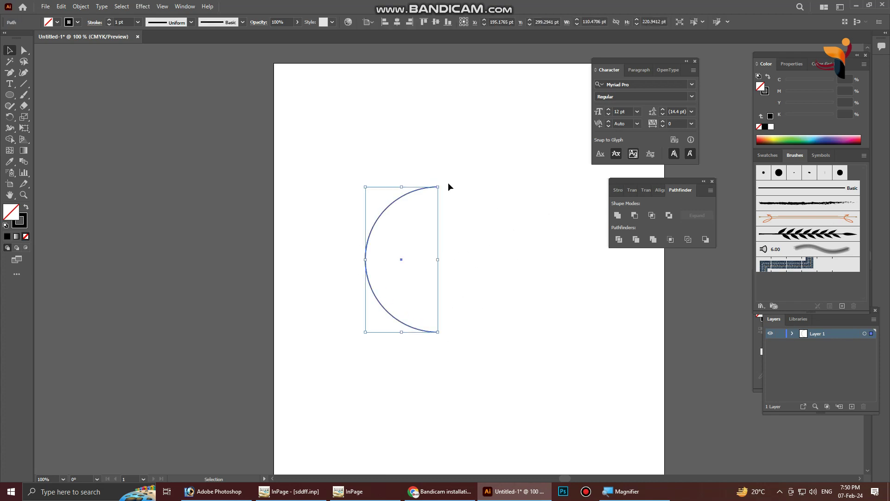
pyautogui.moveTo(444, 182); pyautogui.dragTo(425, 174)
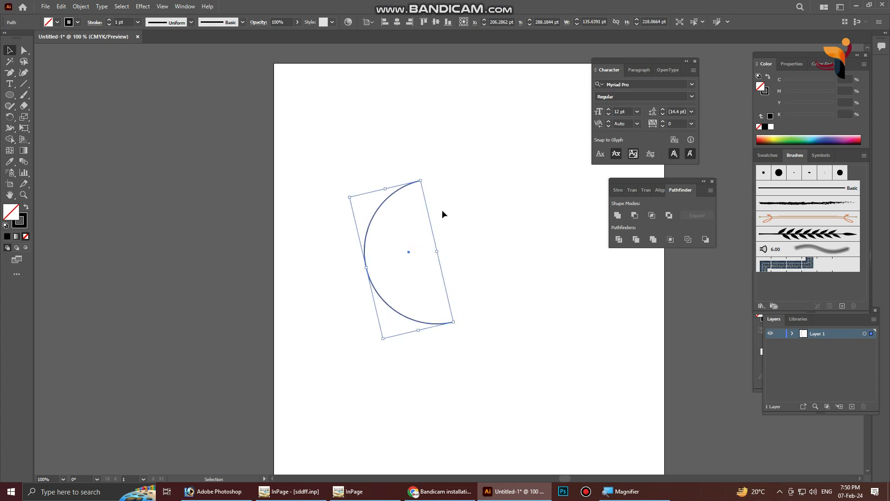
pyautogui.click(347, 156)
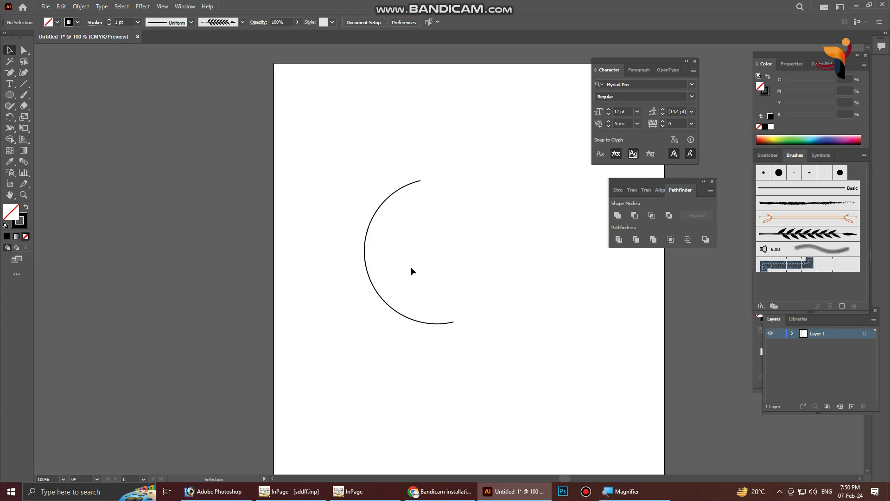
# Apply the leafy branch art brush, Art Brush 1, to the rotated arc and deselect it
pyautogui.moveTo(315, 190); pyautogui.dragTo(483, 291)
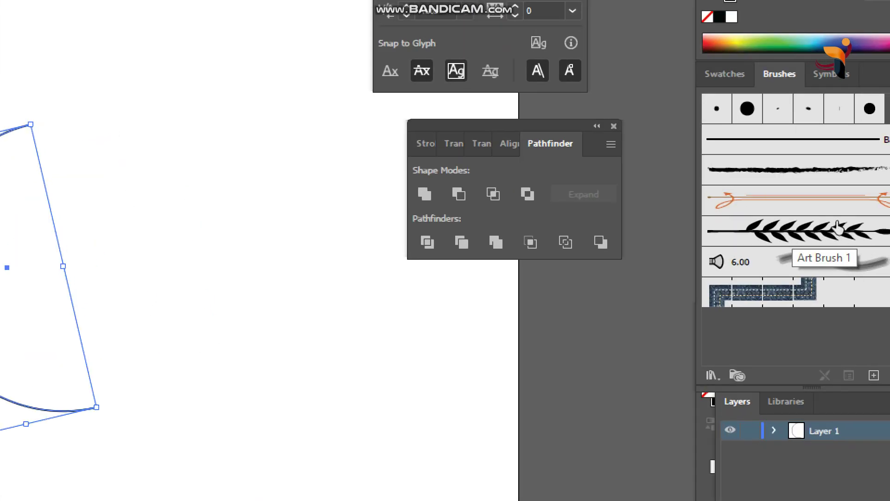
pyautogui.click(789, 237)
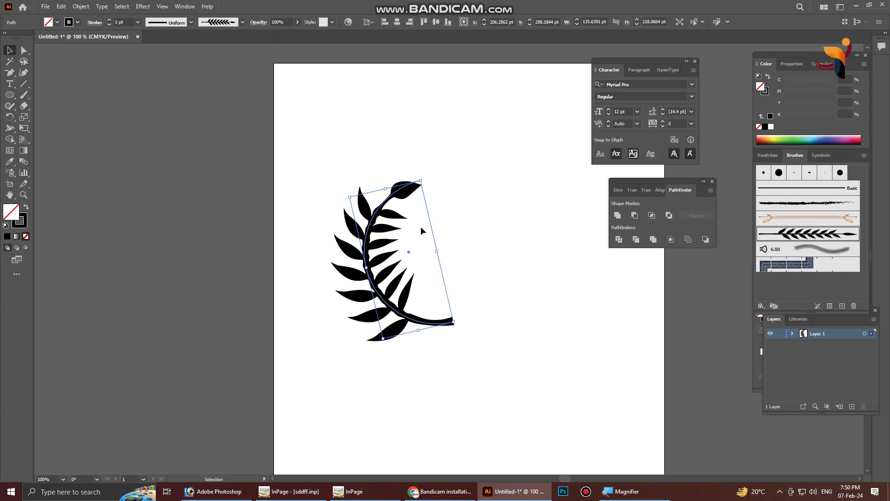
pyautogui.click(485, 244)
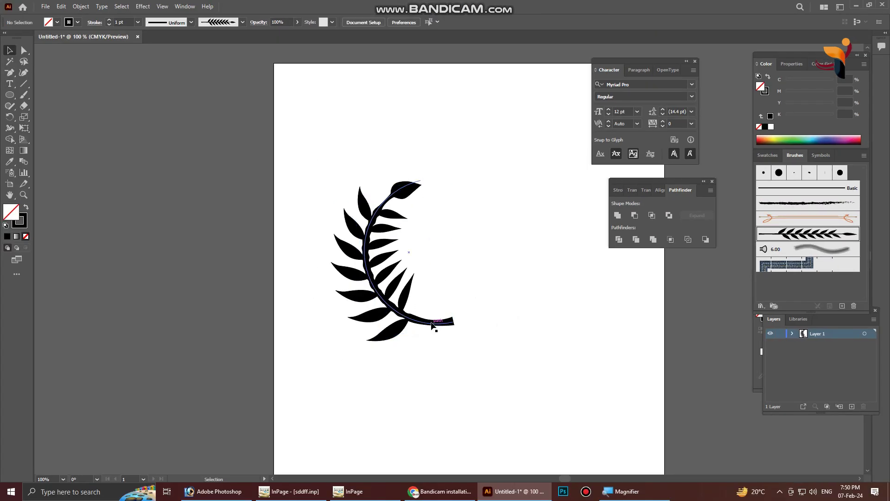
# Expand the appearance of the brushed arc so the leafy branch becomes editable shapes
pyautogui.click(387, 300)
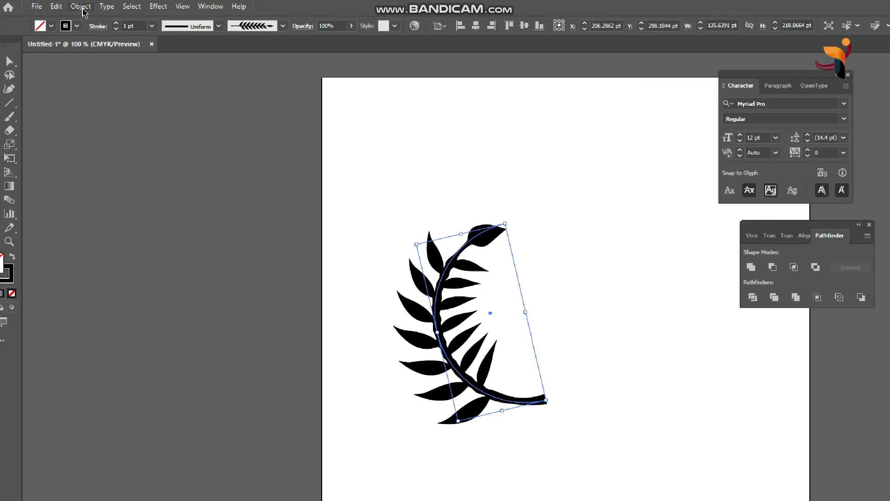
pyautogui.click(82, 7)
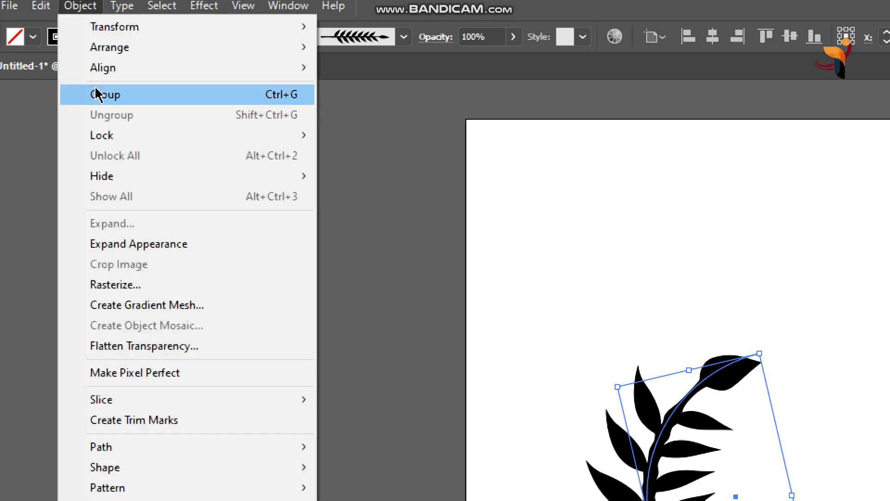
pyautogui.click(126, 246)
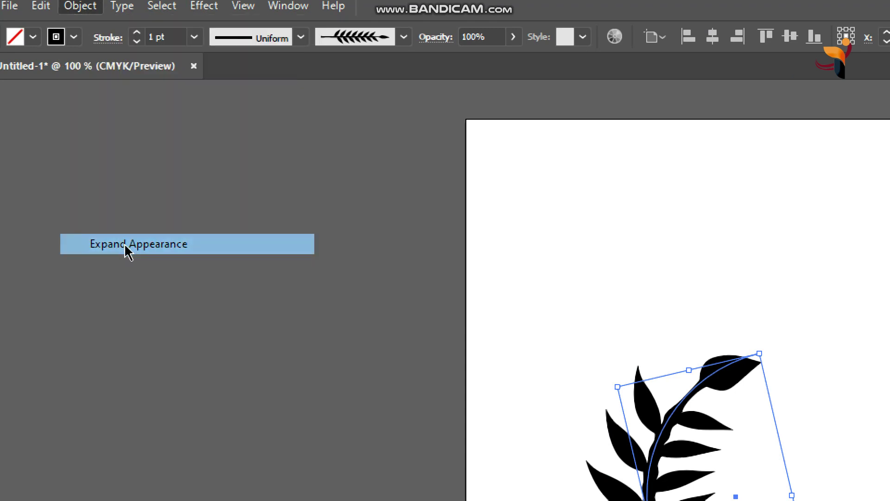
pyautogui.moveTo(755, 323); pyautogui.dragTo(702, 214)
# Ungroup the expanded branch twice so the stem and each leaf are separate shapes, and deselect them
pyautogui.click(80, 9)
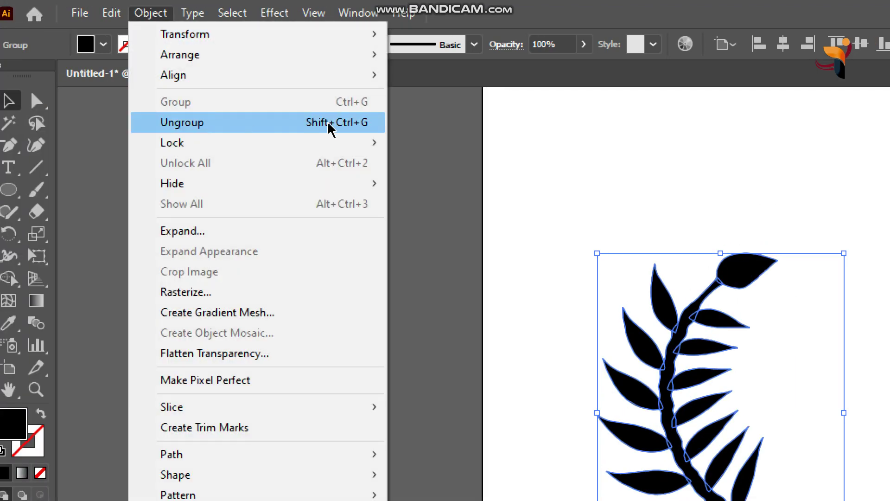
pyautogui.click(328, 123)
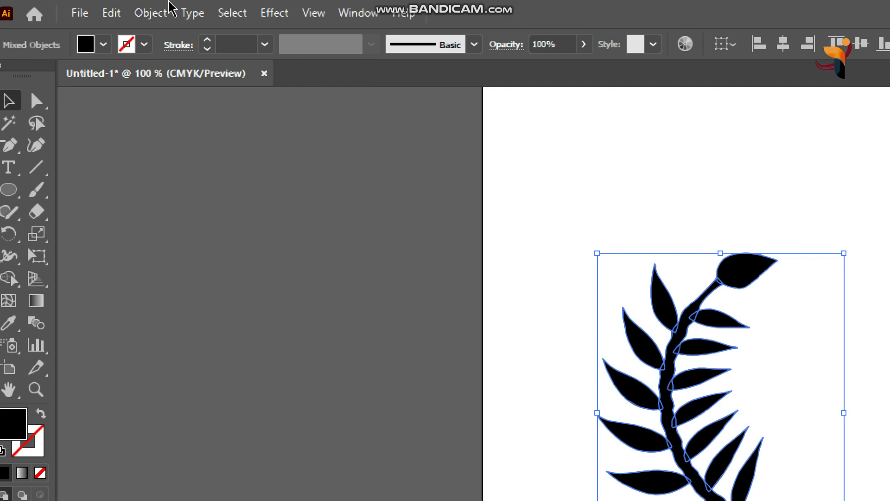
pyautogui.click(150, 14)
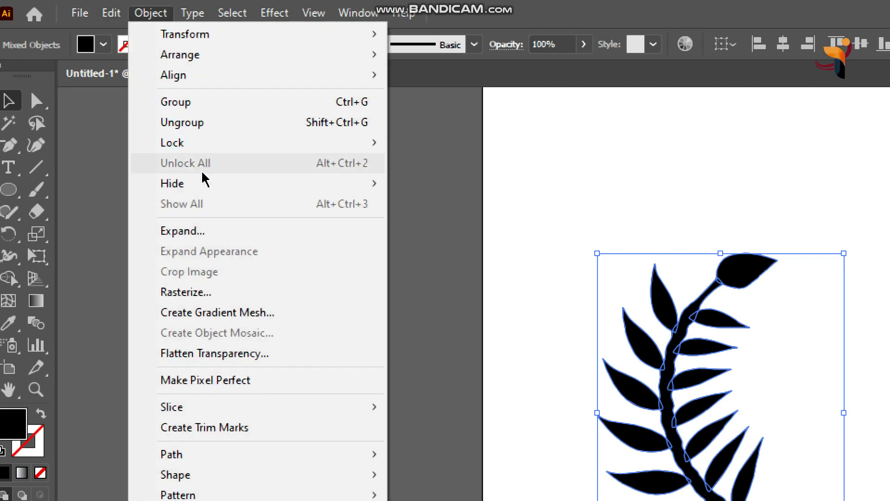
pyautogui.click(340, 127)
pyautogui.moveTo(711, 204); pyautogui.dragTo(323, 131)
pyautogui.press('super+minus')
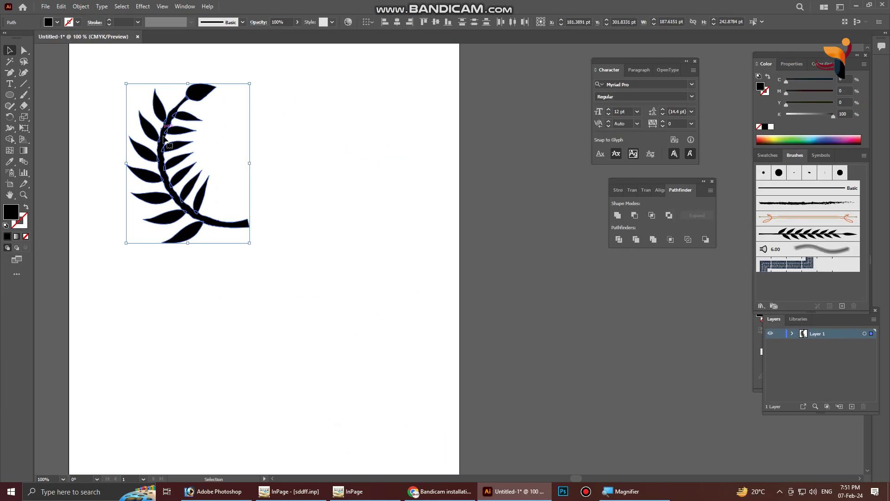
pyautogui.click(221, 275)
# Try moving individual leaves and the stem of the branch on their own, undoing each move
pyautogui.moveTo(196, 233); pyautogui.dragTo(172, 256)
pyautogui.hotkey('ctrl', 'z')
pyautogui.press('z')
pyautogui.click(207, 217)
pyautogui.press('v')
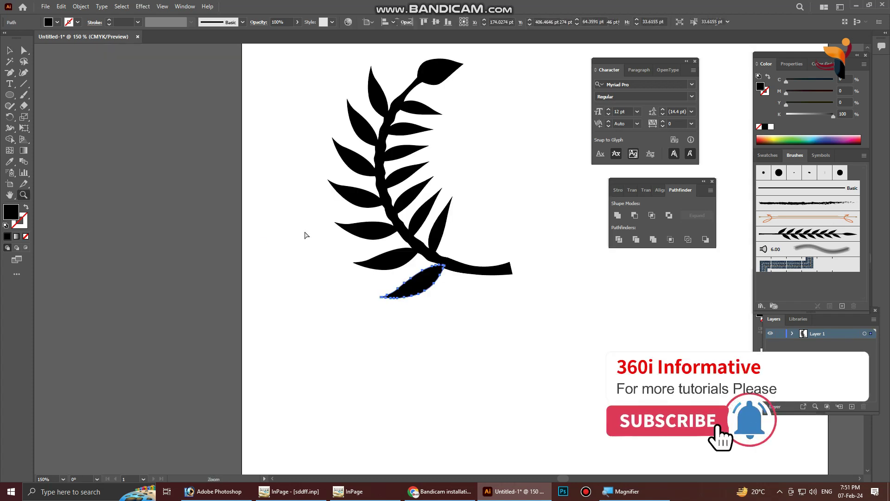
pyautogui.moveTo(425, 284); pyautogui.dragTo(408, 307)
pyautogui.hotkey('ctrl', 'z')
pyautogui.moveTo(440, 232); pyautogui.dragTo(459, 200)
pyautogui.hotkey('ctrl', 'z')
pyautogui.click(497, 170)
pyautogui.moveTo(482, 271); pyautogui.dragTo(496, 227)
pyautogui.hotkey('ctrl', 'z')
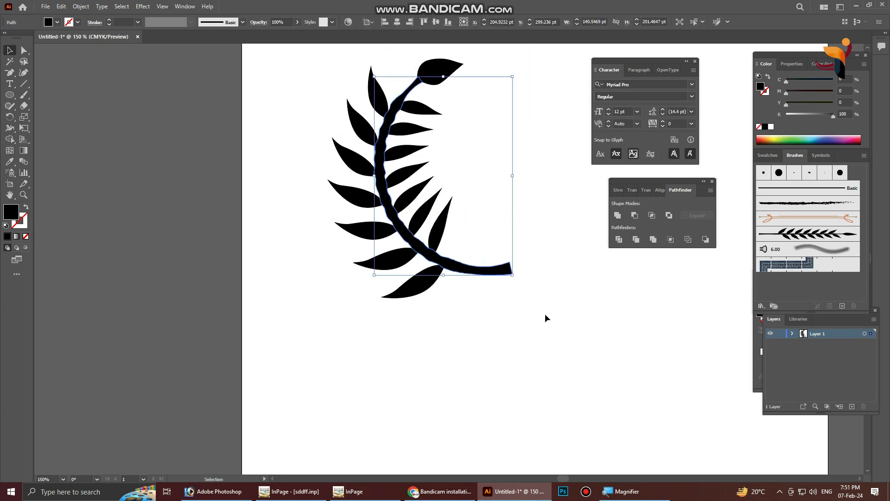
# Cut the stem crosswise with the Scissors tool just beyond the lowest leaf, splitting its upper and lower edges
pyautogui.click(546, 317)
pyautogui.press('space')
pyautogui.moveTo(540, 232); pyautogui.dragTo(393, 282)
pyautogui.press('z')
pyautogui.moveTo(278, 302); pyautogui.dragTo(372, 245)
pyautogui.press('space')
pyautogui.press('v')
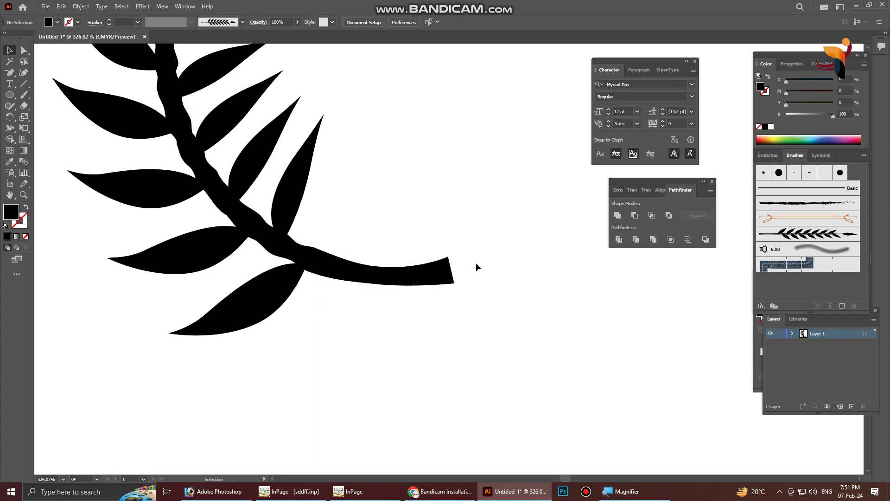
pyautogui.click(358, 279)
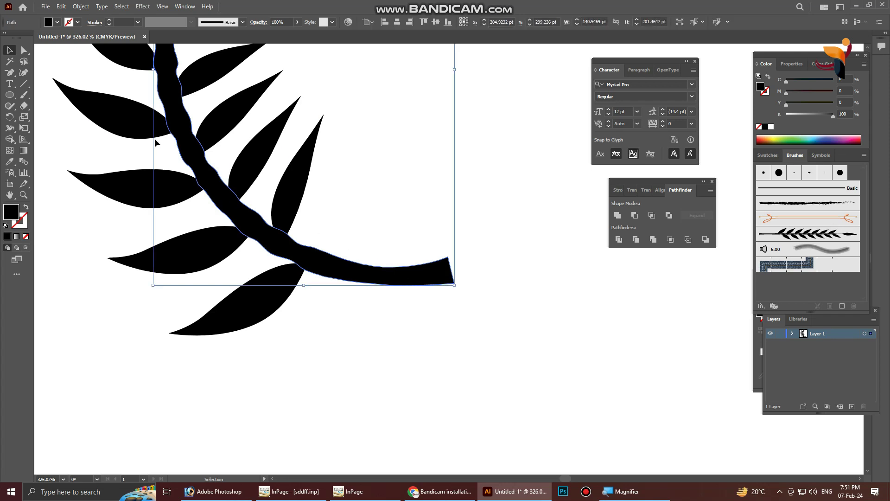
pyautogui.press('c')
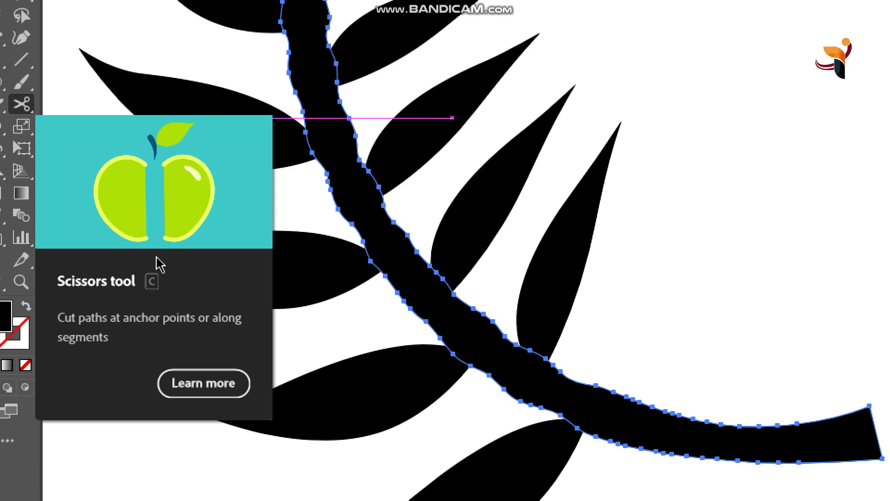
pyautogui.press('super')
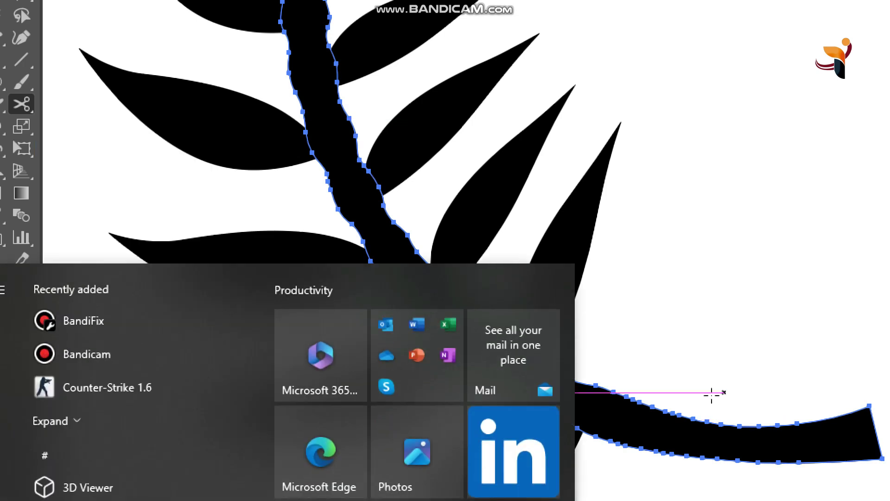
pyautogui.press('super')
pyautogui.moveTo(709, 376); pyautogui.dragTo(549, 203)
pyautogui.click(508, 201)
pyautogui.press('c')
pyautogui.click(460, 235)
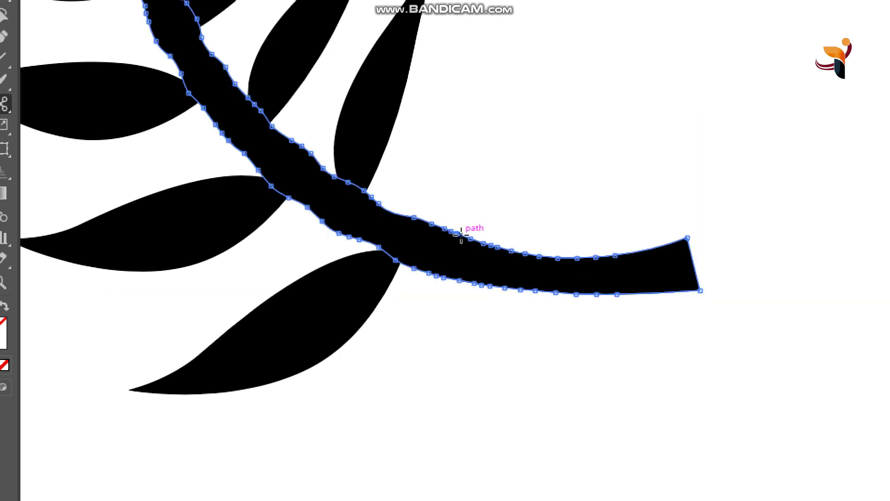
pyautogui.click(450, 278)
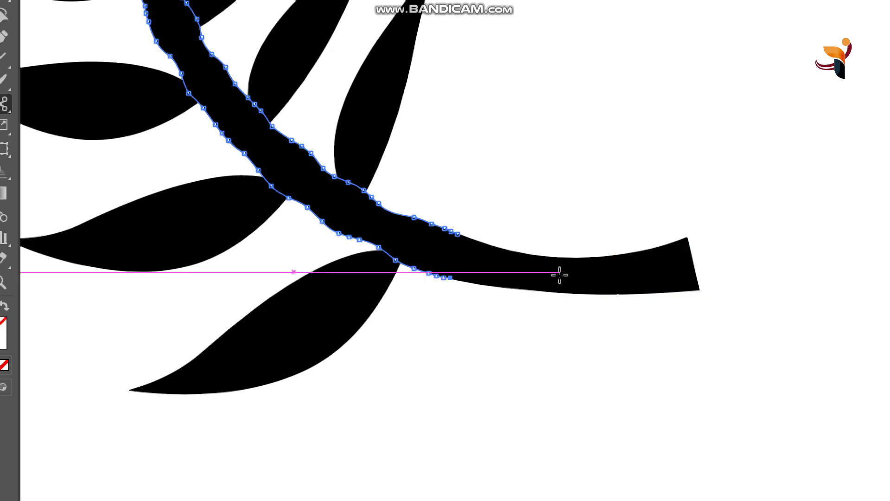
# Select the cut-off end piece of the stem with the Group Selection Tool, fill it with yellow and deselect it
pyautogui.press('super+minus')
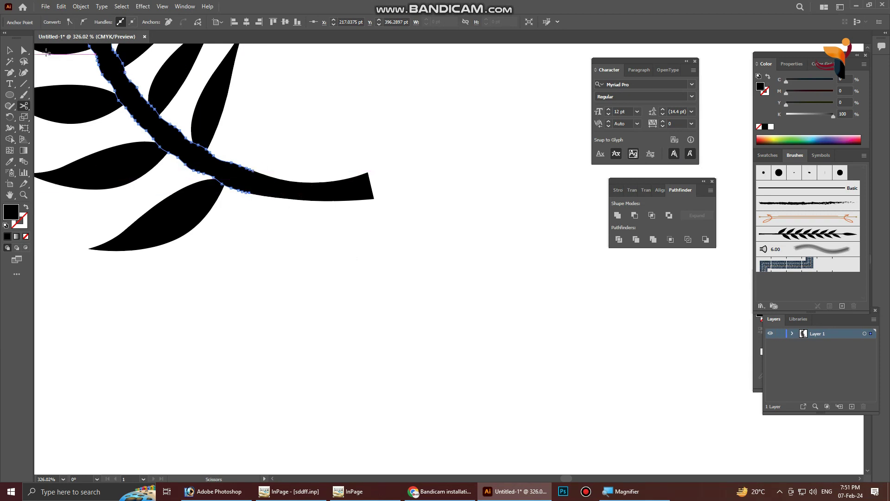
pyautogui.click(26, 51)
pyautogui.press('super+plus')
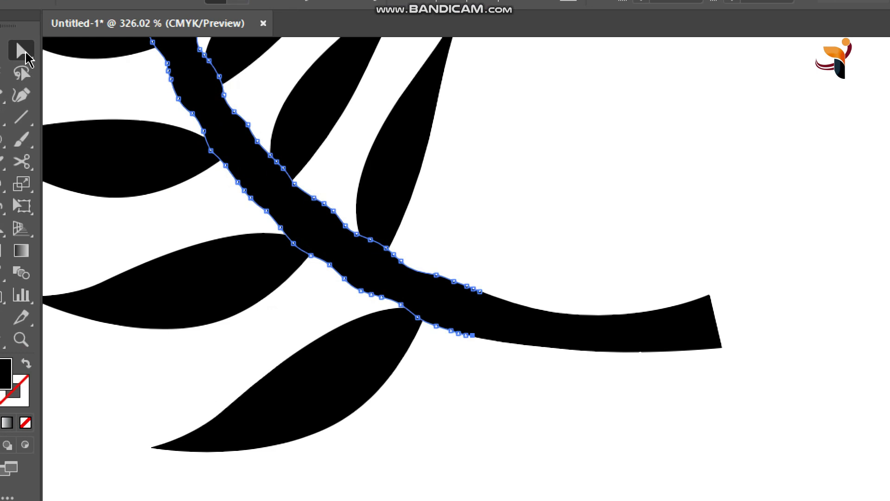
pyautogui.click(26, 51)
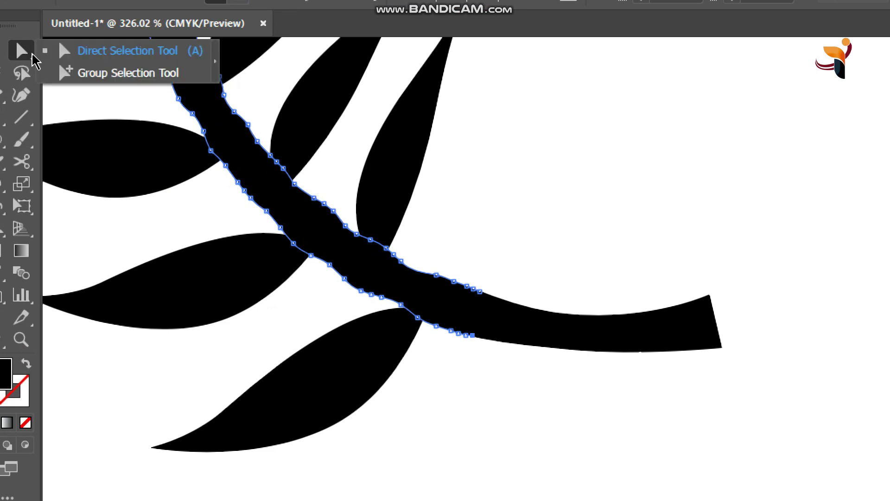
pyautogui.click(116, 74)
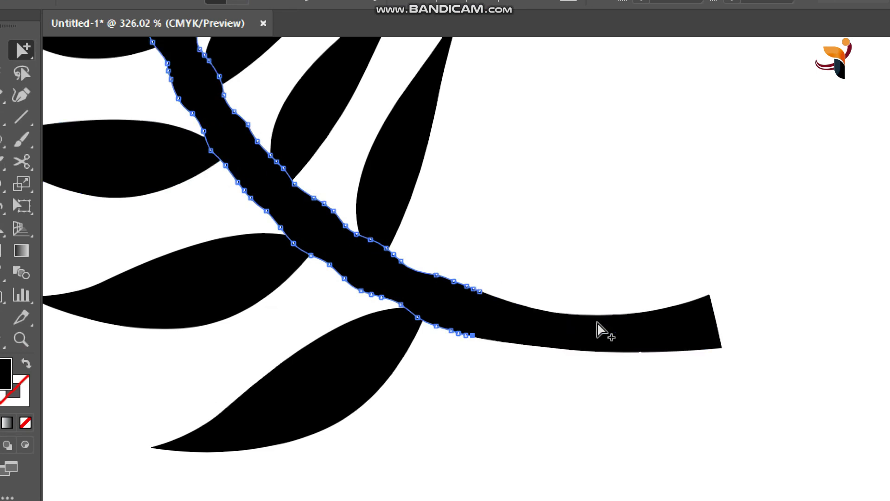
pyautogui.click(628, 339)
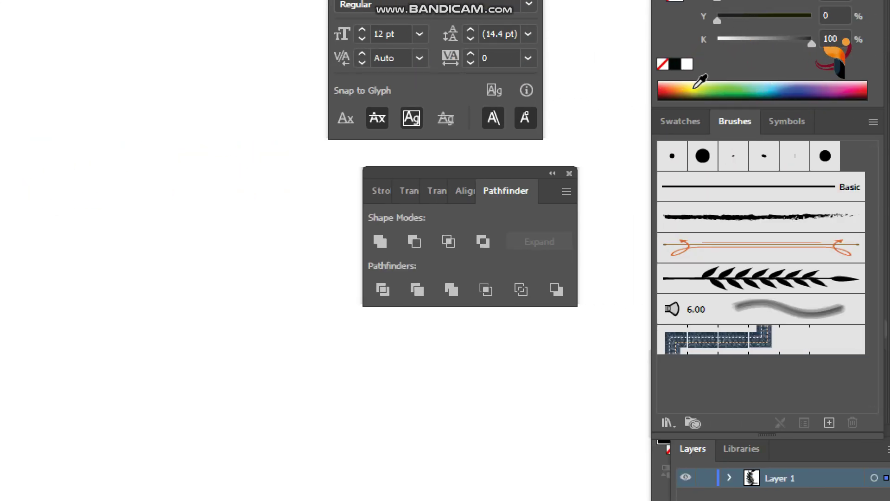
pyautogui.click(693, 86)
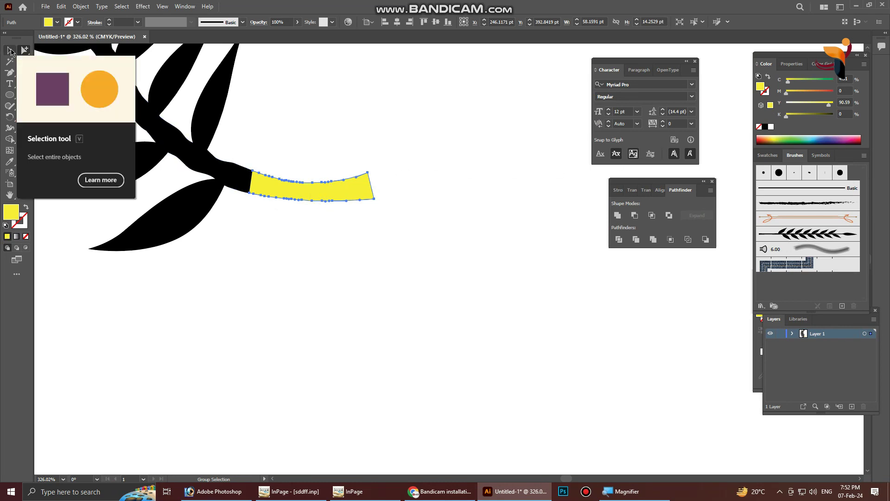
pyautogui.click(10, 50)
pyautogui.click(271, 242)
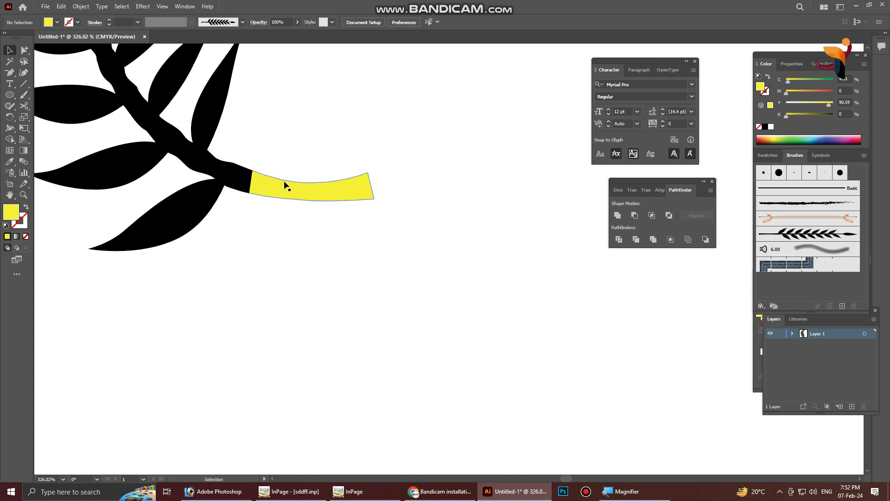
# Reflect the yellow stem piece across the horizontal axis with the Reflect Tool, without making a copy
pyautogui.moveTo(337, 149); pyautogui.dragTo(334, 148)
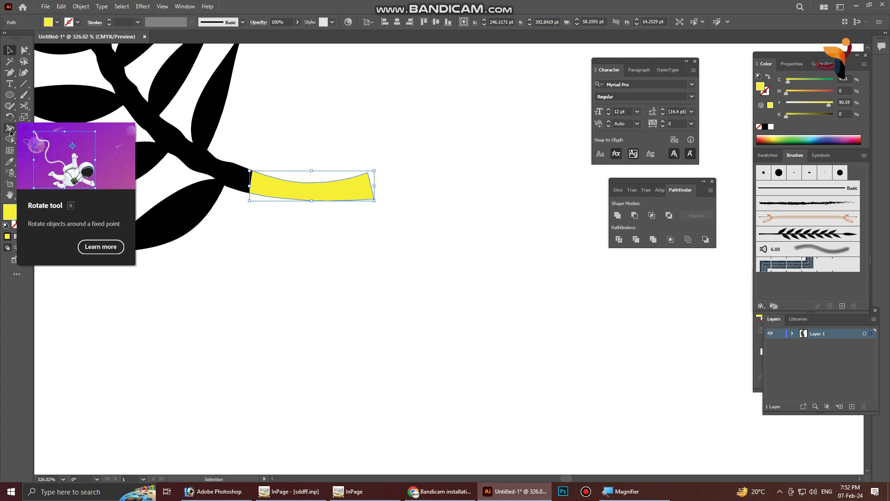
pyautogui.press('o')
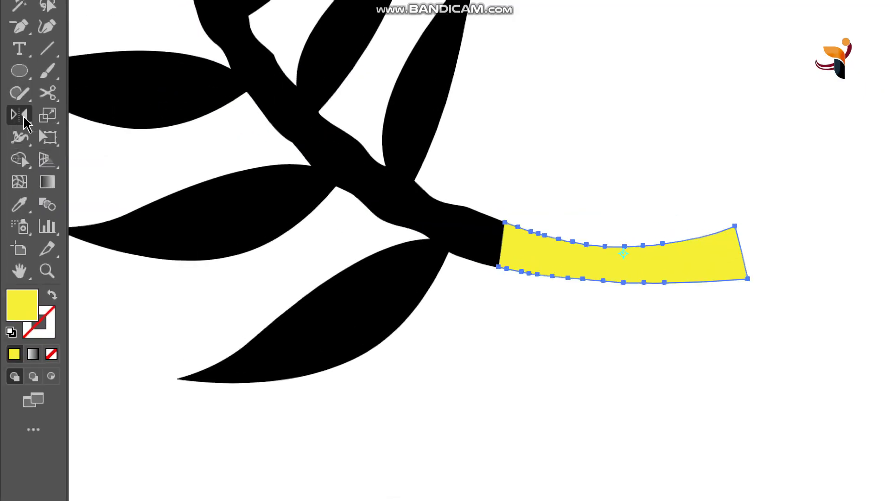
pyautogui.click(25, 123)
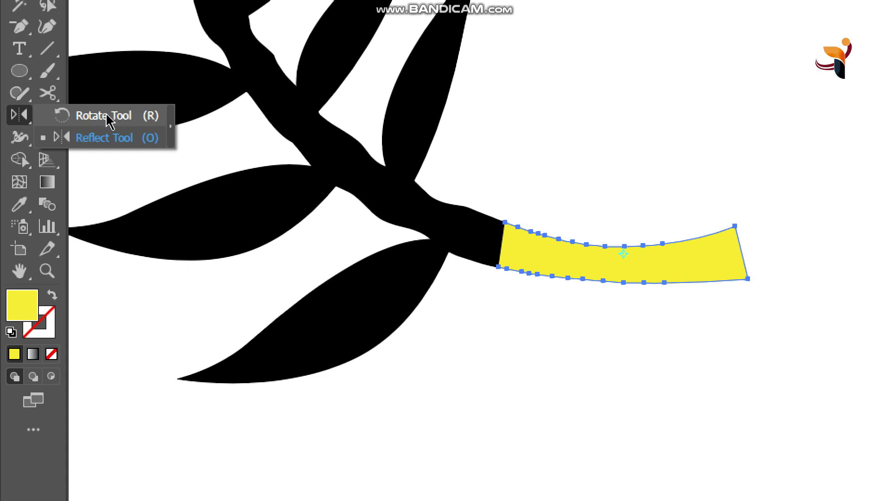
pyautogui.click(98, 139)
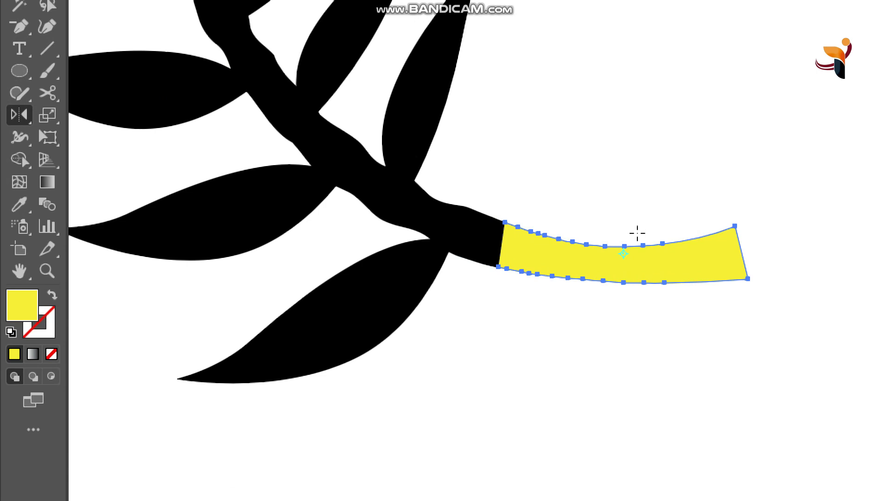
pyautogui.doubleClick(23, 116)
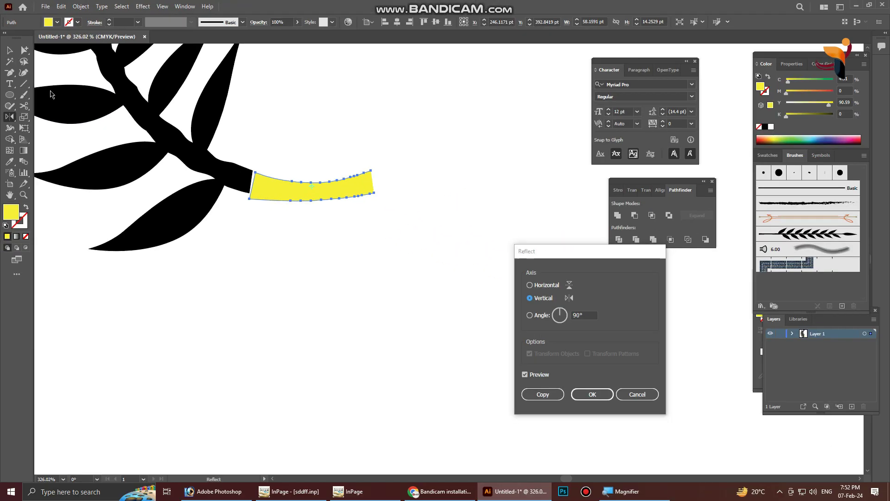
pyautogui.moveTo(586, 263); pyautogui.dragTo(433, 232)
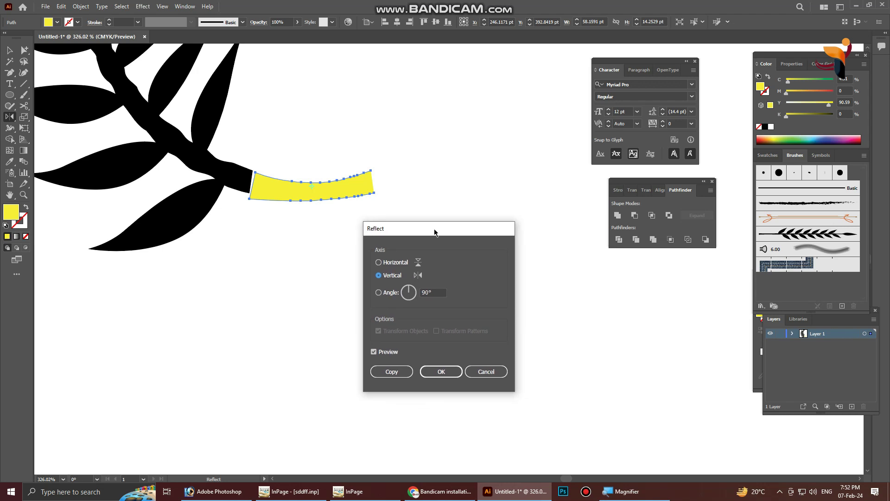
pyautogui.click(485, 372)
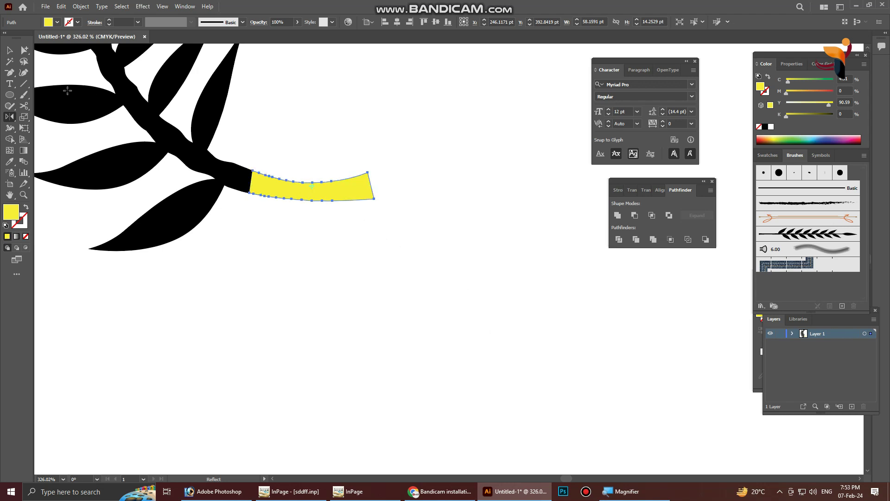
pyautogui.doubleClick(10, 118)
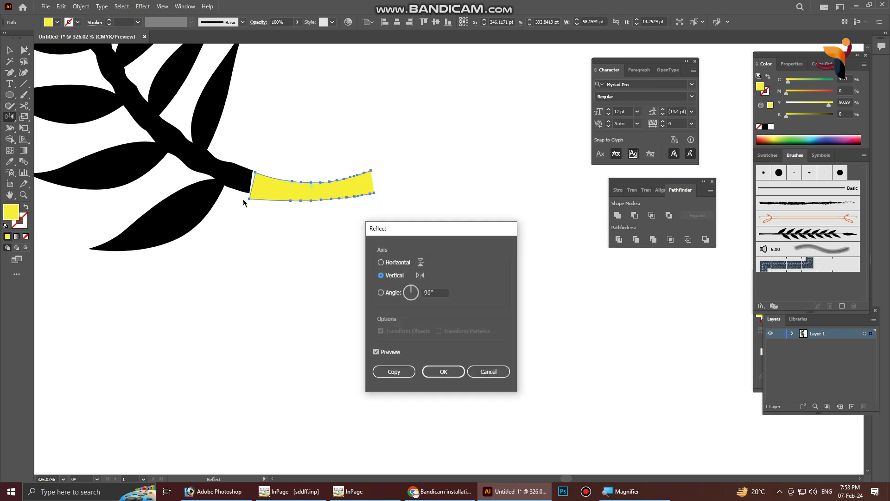
pyautogui.click(381, 263)
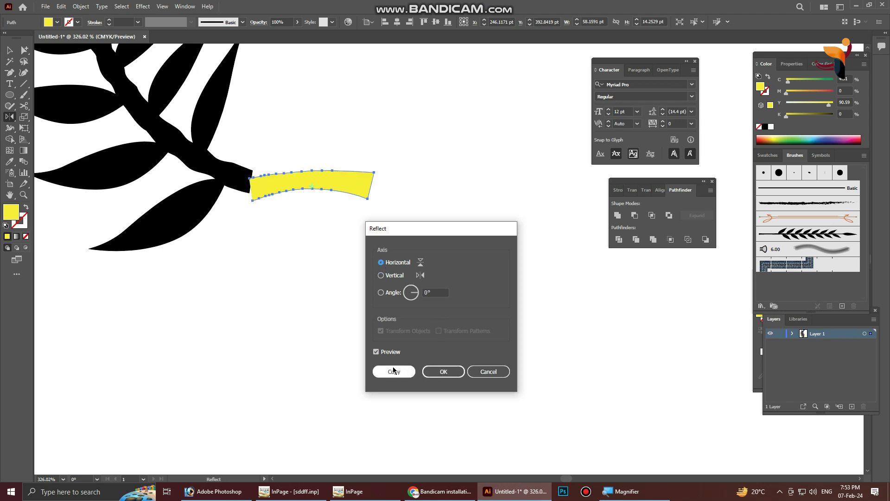
pyautogui.click(444, 372)
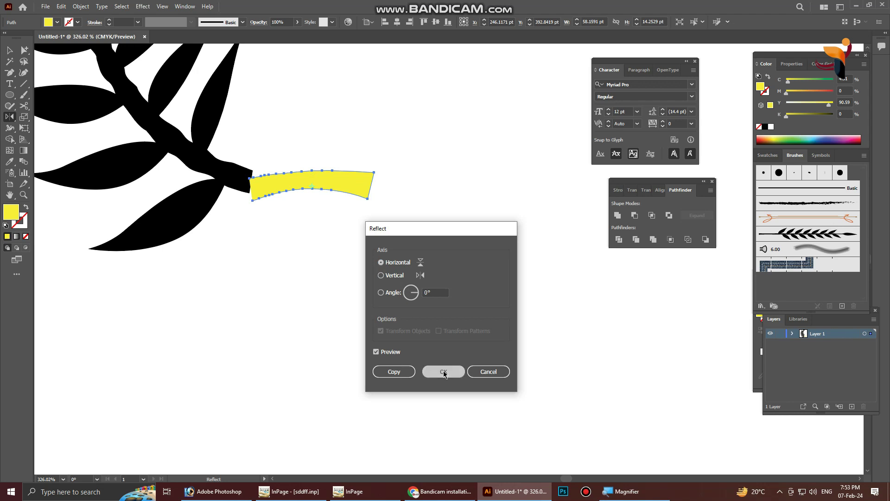
# Move the yellow piece slightly away from the cut stem end, rotate it clockwise so it slopes downward, and deselect it
pyautogui.click(9, 50)
pyautogui.moveTo(353, 184); pyautogui.dragTo(413, 210)
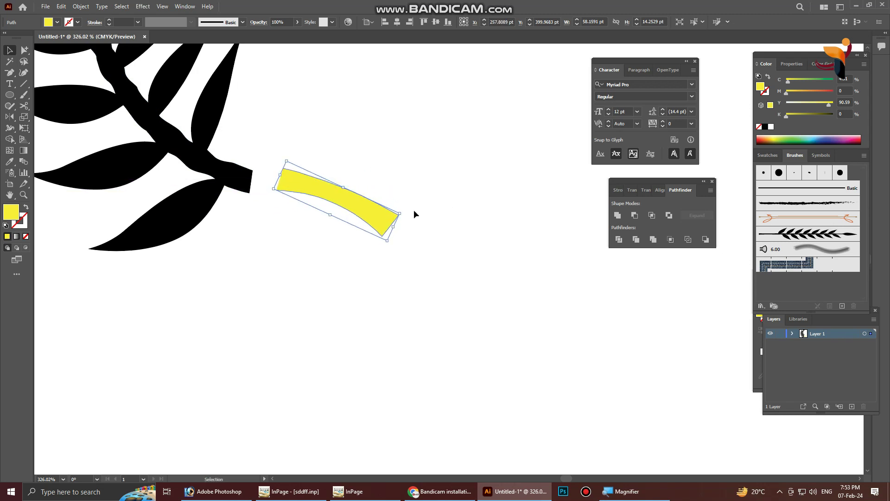
pyautogui.moveTo(326, 194); pyautogui.dragTo(327, 211)
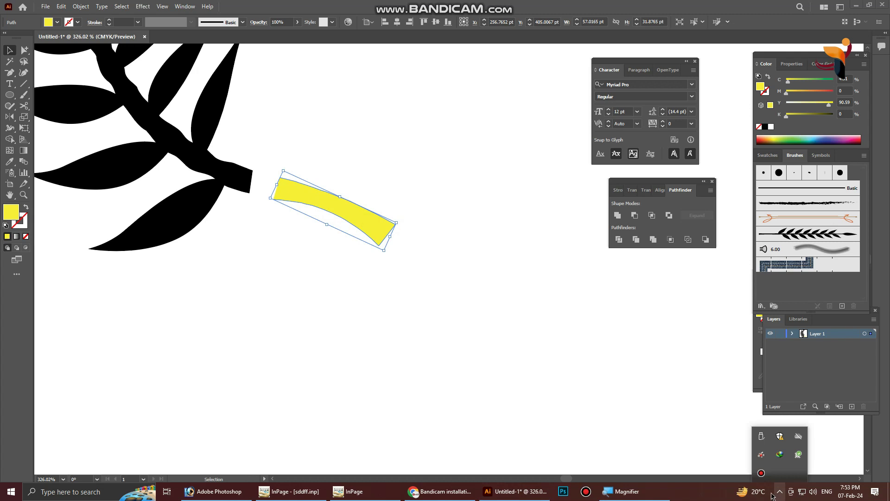
pyautogui.click(608, 445)
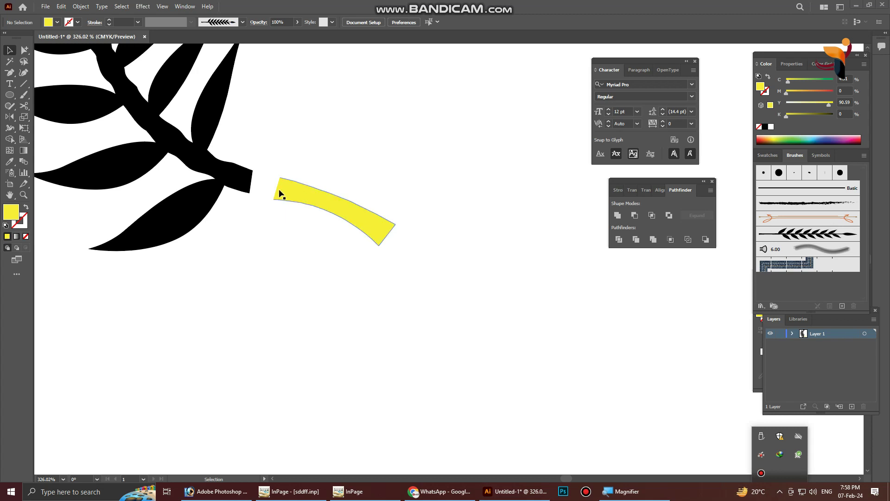
# Join the upper end anchors of the black stem and the yellow piece, selecting both with the Direct Selection Tool
pyautogui.click(268, 197)
pyautogui.press('z')
pyautogui.moveTo(208, 152); pyautogui.dragTo(364, 291)
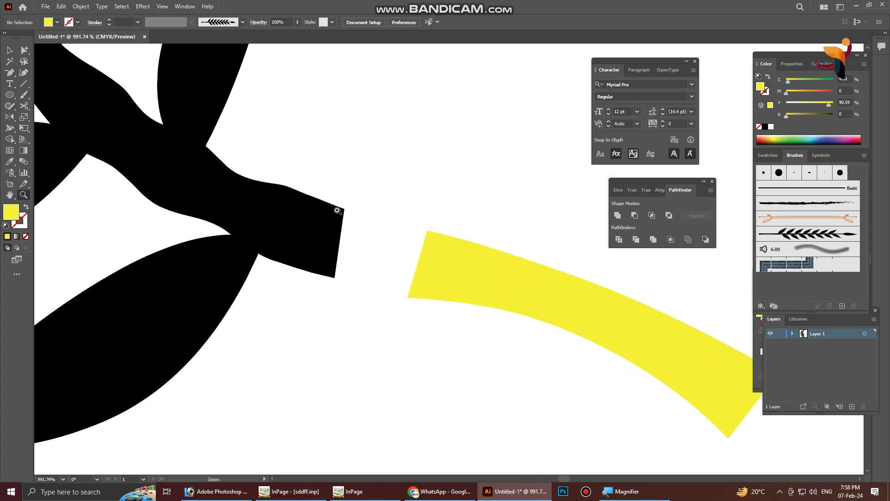
pyautogui.click(11, 50)
pyautogui.click(24, 50)
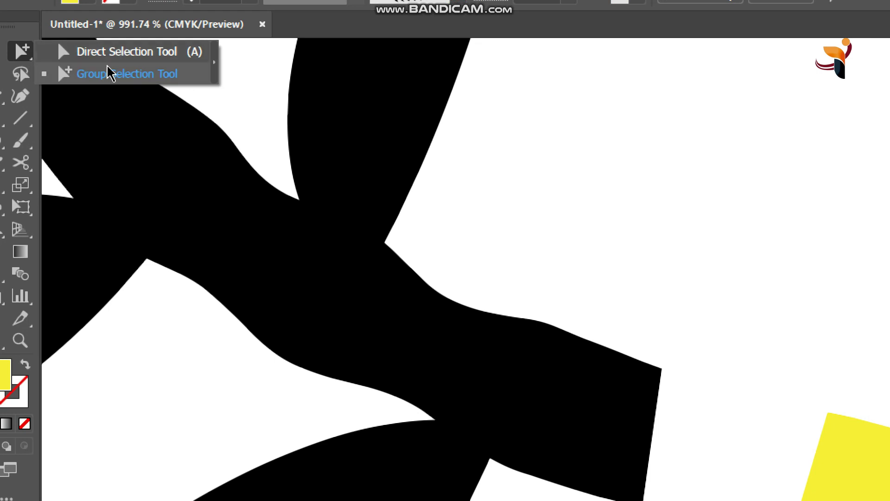
pyautogui.click(148, 52)
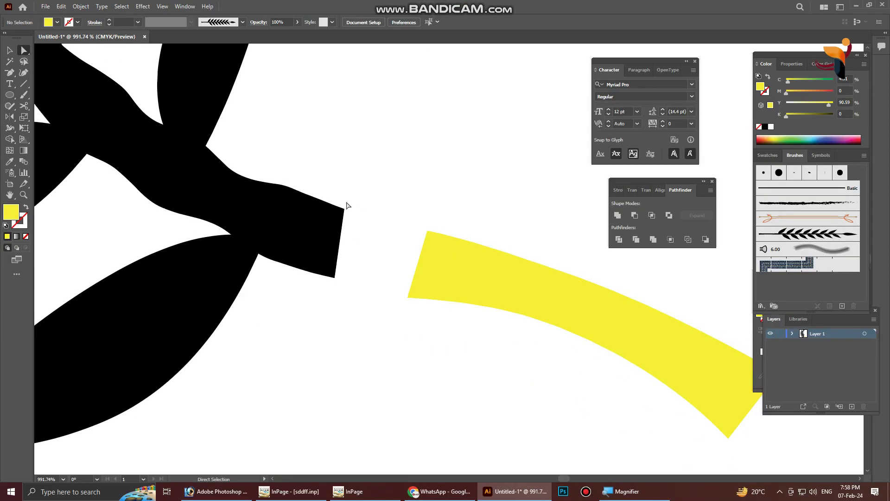
pyautogui.click(344, 210)
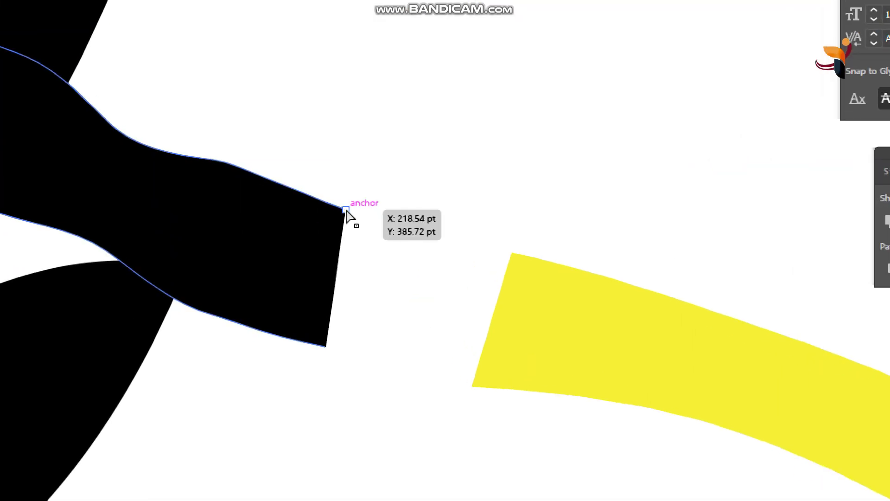
pyautogui.click(345, 210)
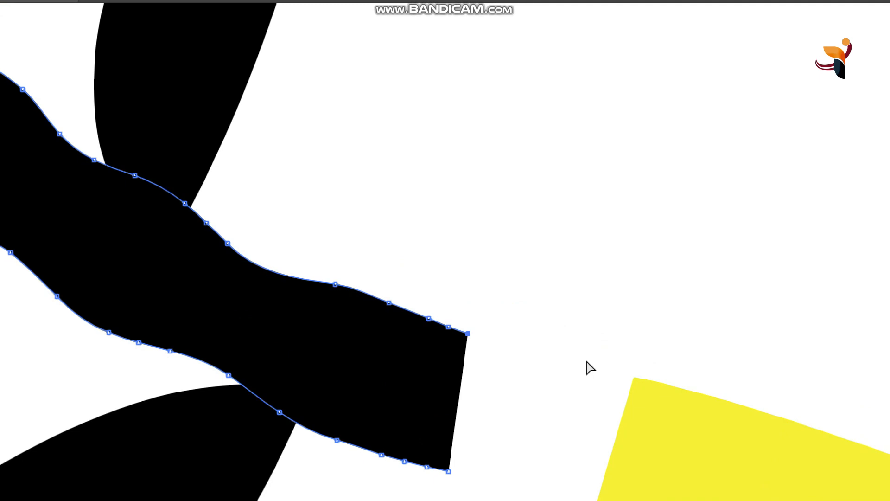
pyautogui.keyDown('shift'); pyautogui.click(635, 377); pyautogui.keyUp('shift')
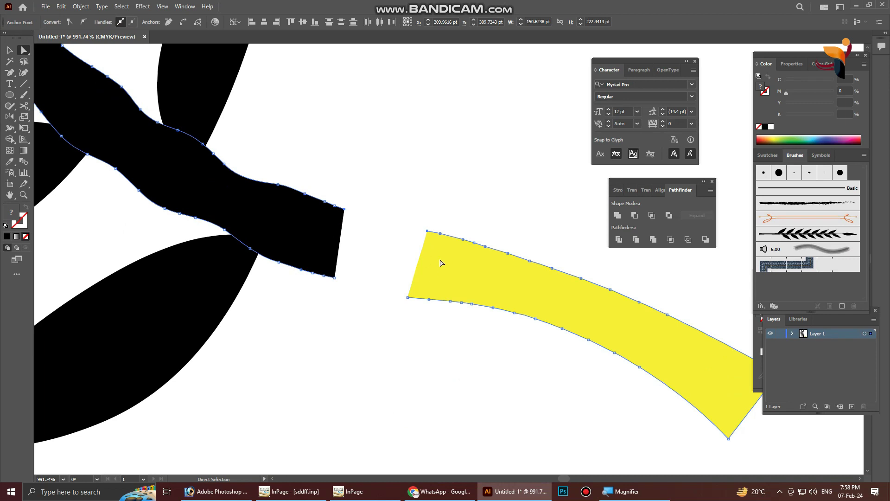
pyautogui.rightClick(436, 264)
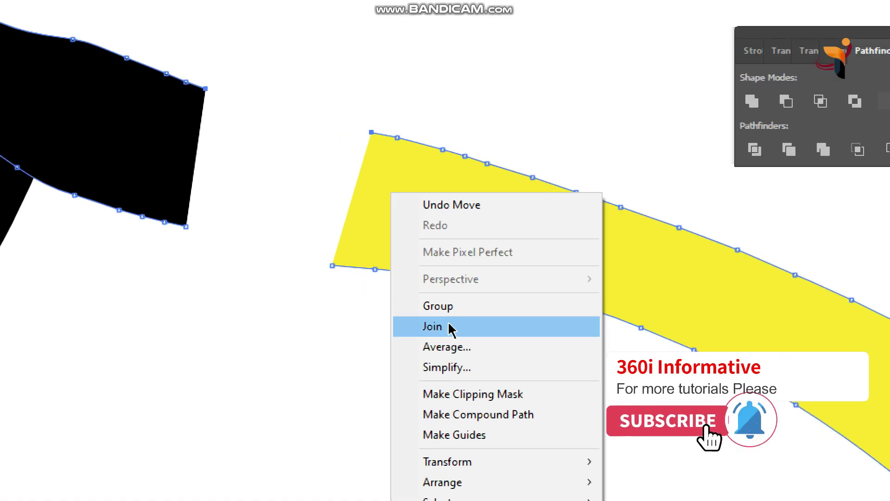
pyautogui.click(449, 329)
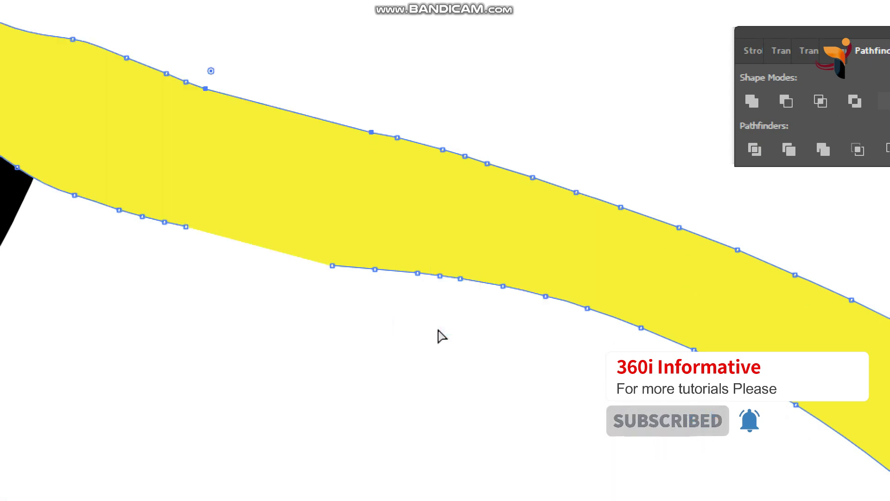
# Join the lower end anchors of the stem and the added end piece to close the remaining gap
pyautogui.click(331, 265)
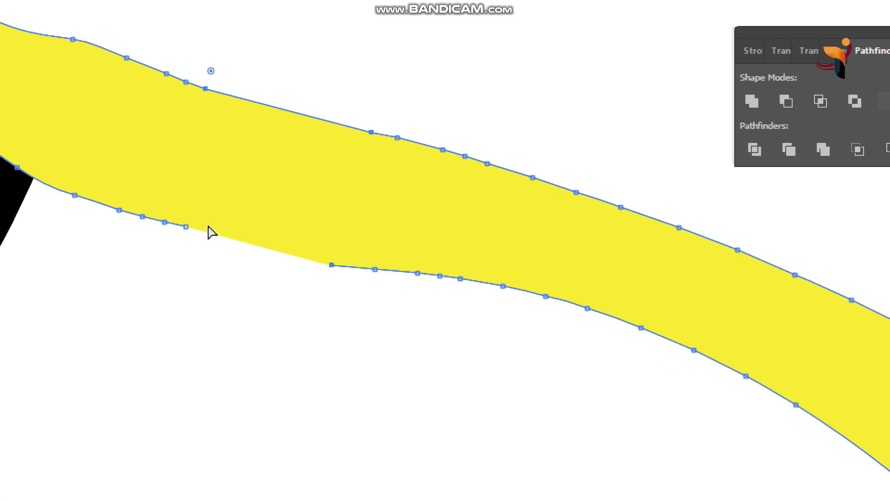
pyautogui.keyDown('shift'); pyautogui.click(186, 227); pyautogui.keyUp('shift')
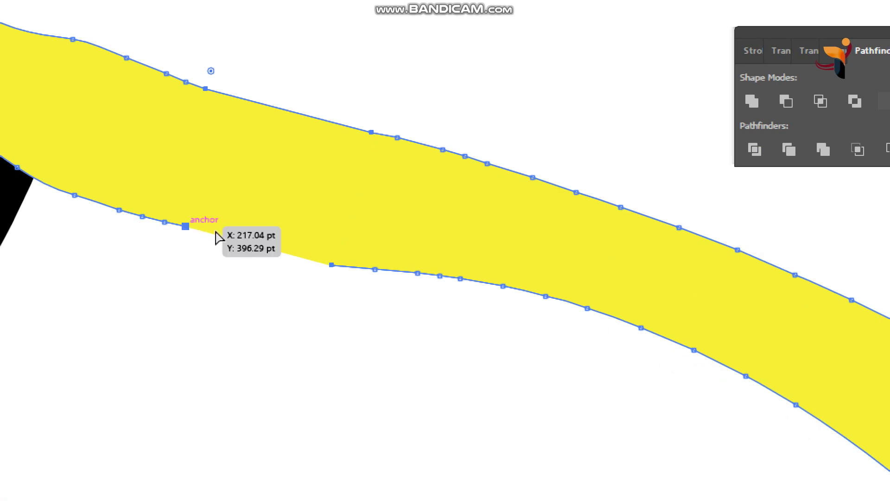
pyautogui.rightClick(332, 266)
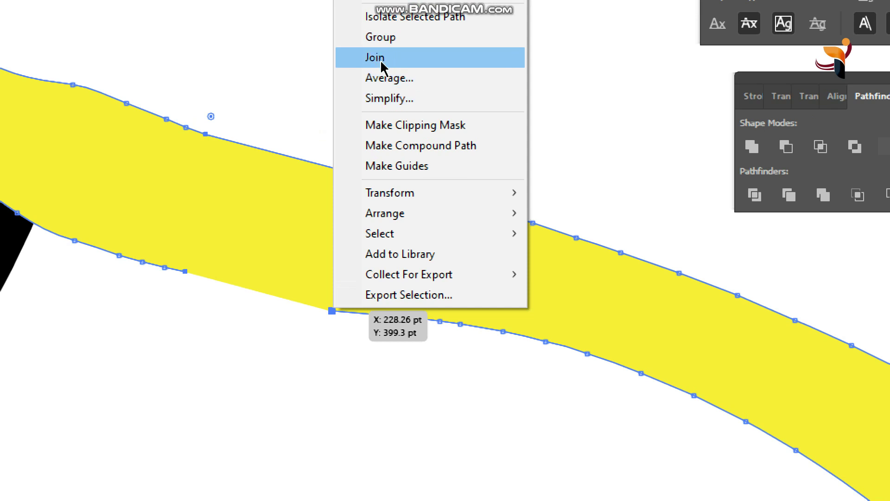
pyautogui.click(388, 33)
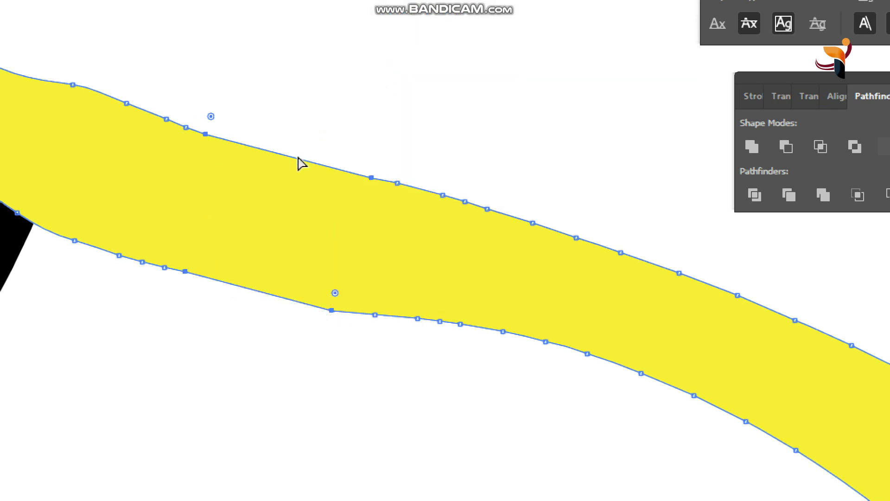
pyautogui.press('super+minus')
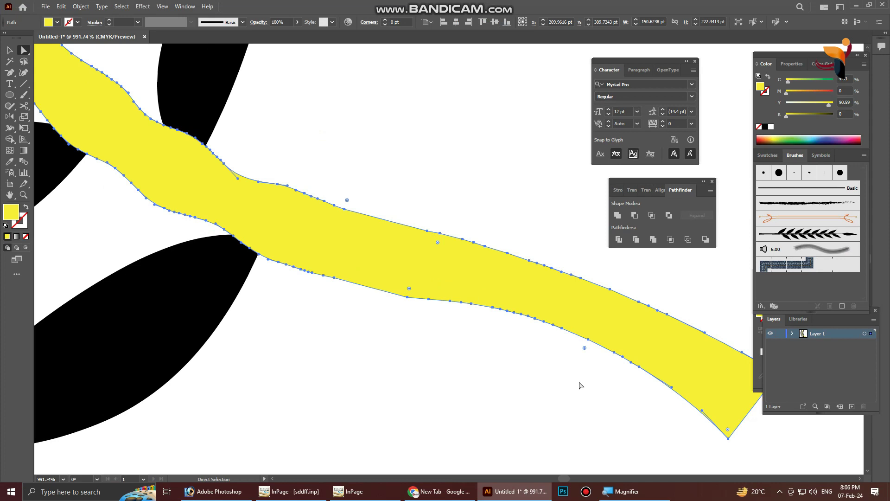
# Reselect the joined stem and smooth its upper edge across the join with the Smooth Tool
pyautogui.click(780, 492)
pyautogui.click(639, 447)
pyautogui.click(416, 258)
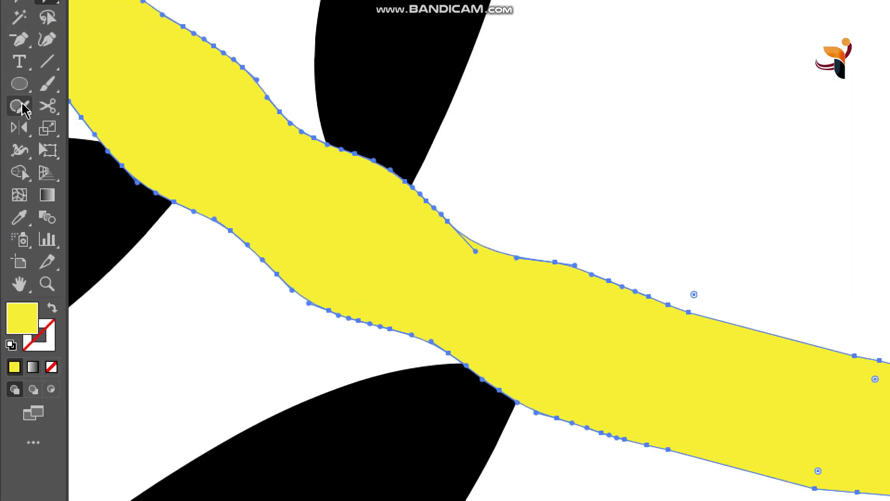
pyautogui.click(11, 106)
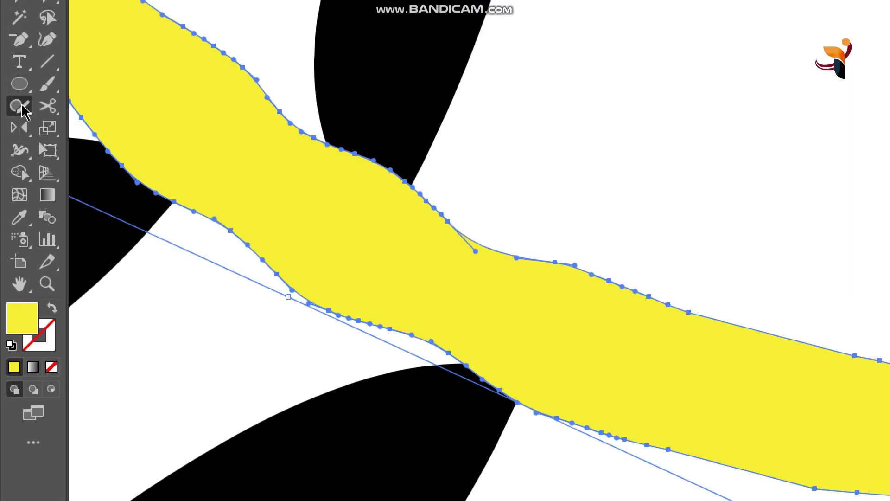
pyautogui.click(22, 107)
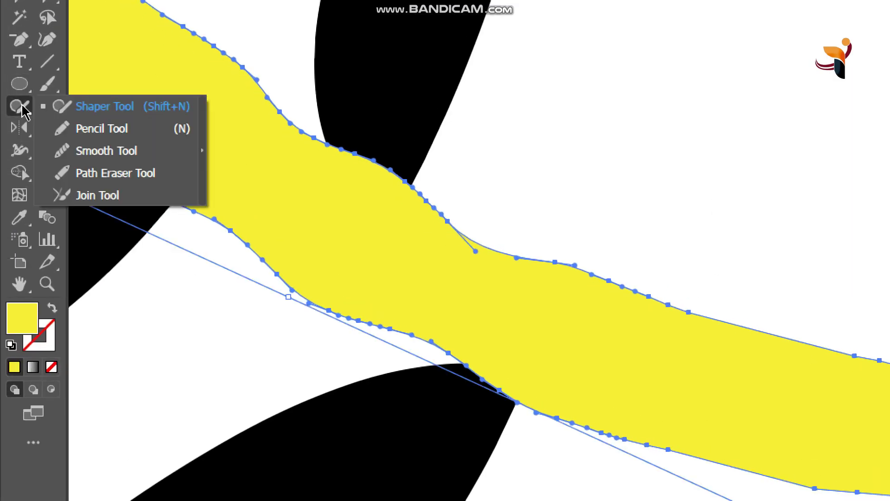
pyautogui.click(103, 151)
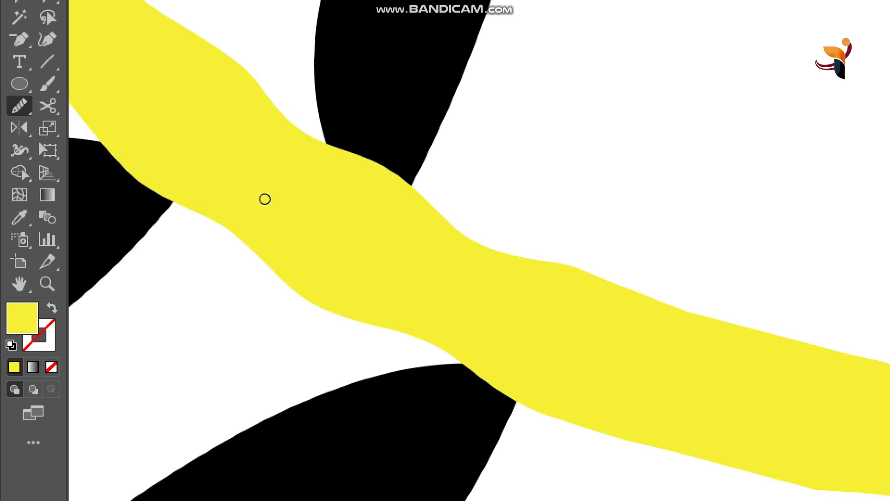
pyautogui.press('super+minus')
pyautogui.press('v')
pyautogui.click(327, 207)
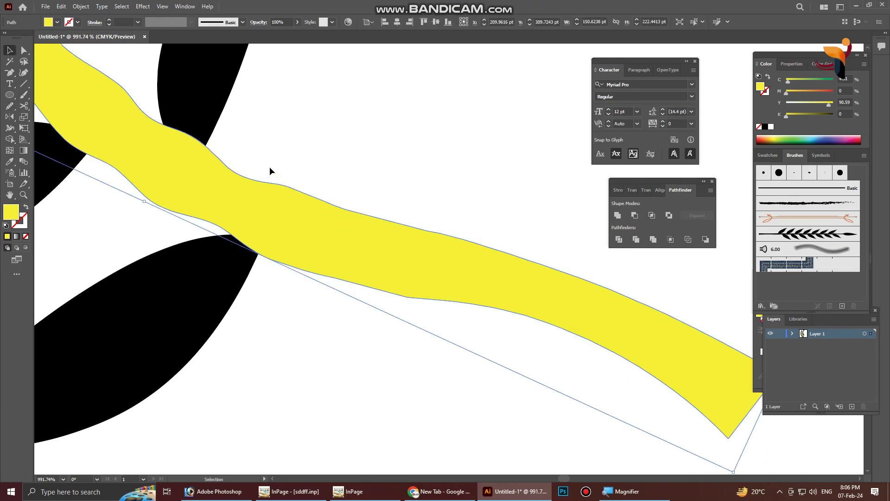
pyautogui.press('a')
pyautogui.click(9, 106)
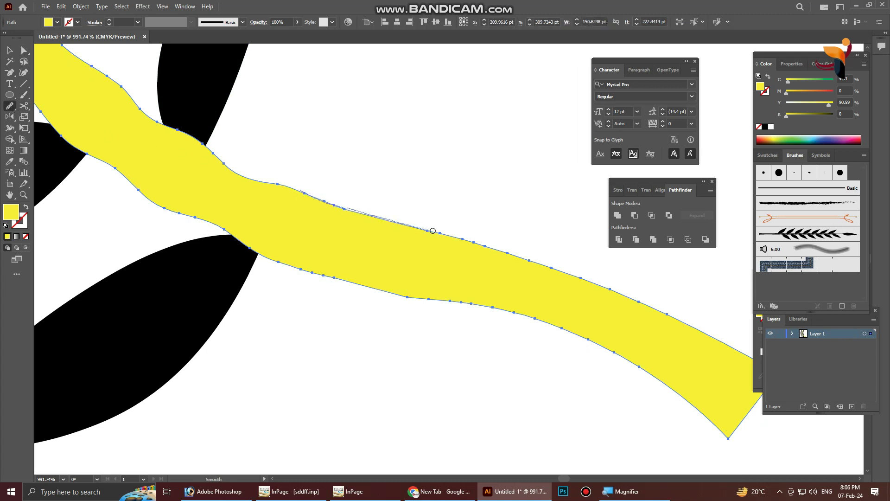
pyautogui.moveTo(465, 238); pyautogui.dragTo(468, 240)
# Smooth the stem's lower edge from the join toward its end, and the upper edge of the end section
pyautogui.moveTo(336, 277)
pyautogui.mouseDown()
pyautogui.moveTo(376, 292)
pyautogui.moveTo(319, 271)
pyautogui.moveTo(421, 300)
pyautogui.moveTo(615, 323)
pyautogui.moveTo(695, 345)
pyautogui.mouseUp()
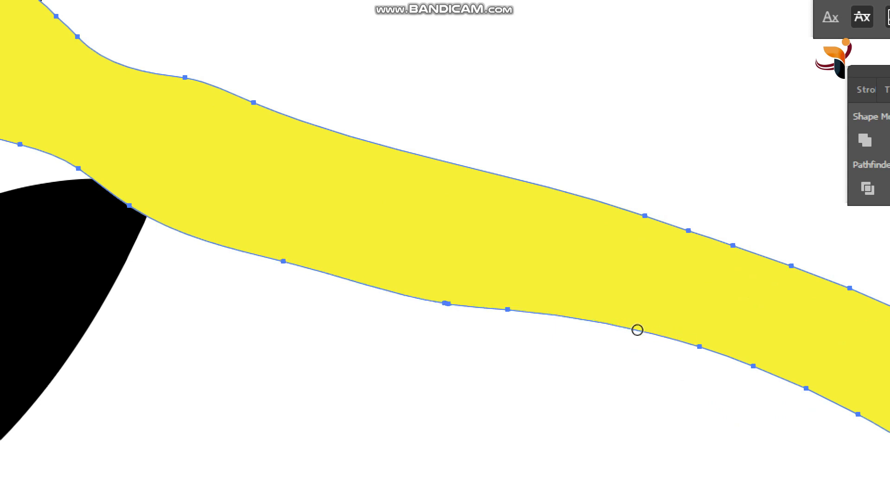
pyautogui.moveTo(409, 296); pyautogui.dragTo(546, 314)
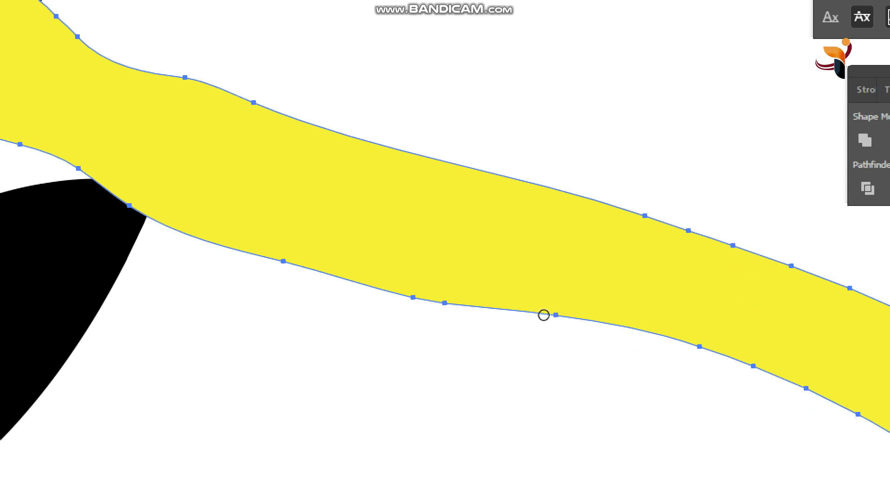
pyautogui.moveTo(269, 257); pyautogui.dragTo(534, 319)
pyautogui.moveTo(411, 297)
pyautogui.mouseDown()
pyautogui.moveTo(696, 343)
pyautogui.moveTo(770, 368)
pyautogui.mouseUp()
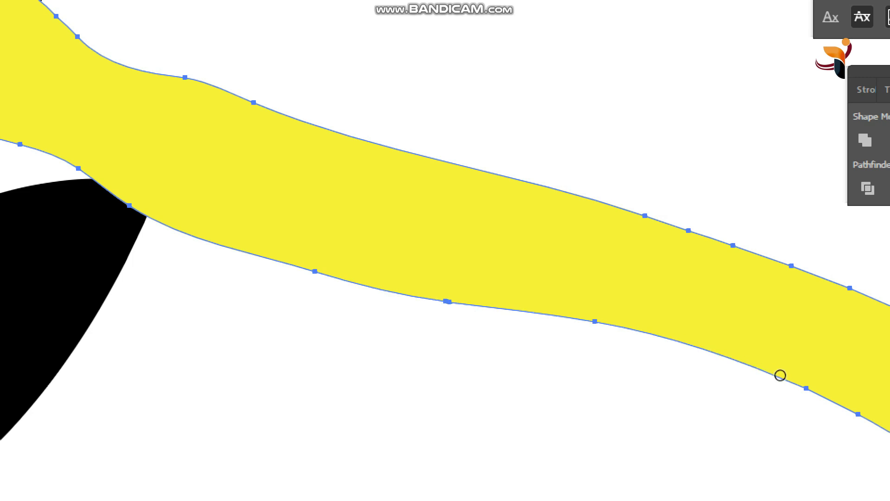
pyautogui.moveTo(575, 320)
pyautogui.mouseDown()
pyautogui.moveTo(772, 372)
pyautogui.moveTo(839, 403)
pyautogui.moveTo(862, 415)
pyautogui.mouseUp()
pyautogui.moveTo(606, 211)
pyautogui.mouseDown()
pyautogui.moveTo(678, 244)
pyautogui.moveTo(795, 277)
pyautogui.moveTo(858, 309)
pyautogui.mouseUp()
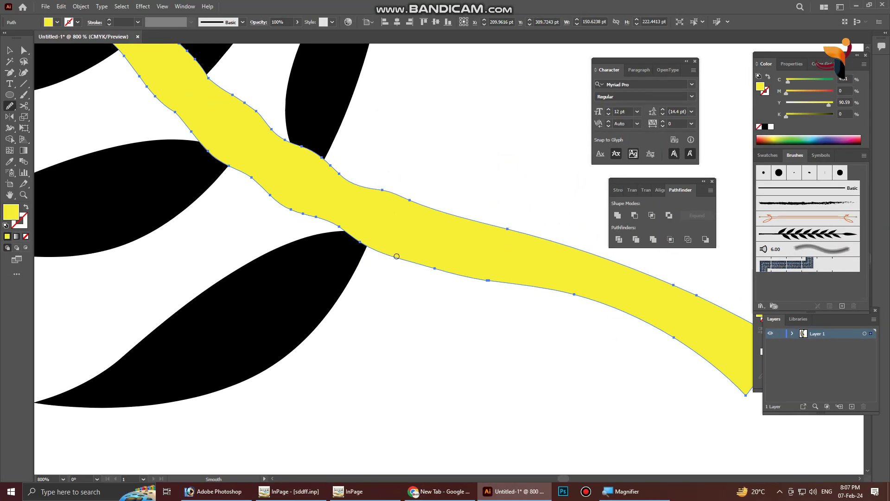
# Inspect the anchor points along the smoothed stem up close, and examine the branch as a whole
pyautogui.moveTo(536, 263); pyautogui.dragTo(351, 258)
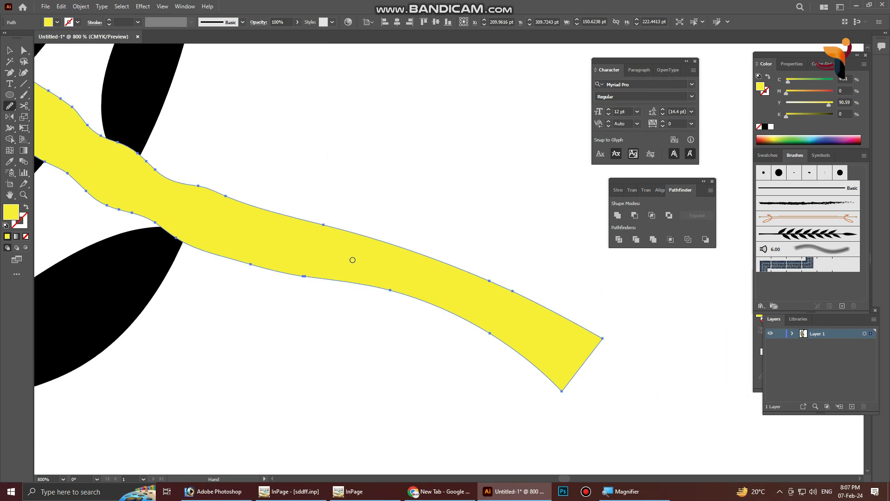
pyautogui.click(24, 51)
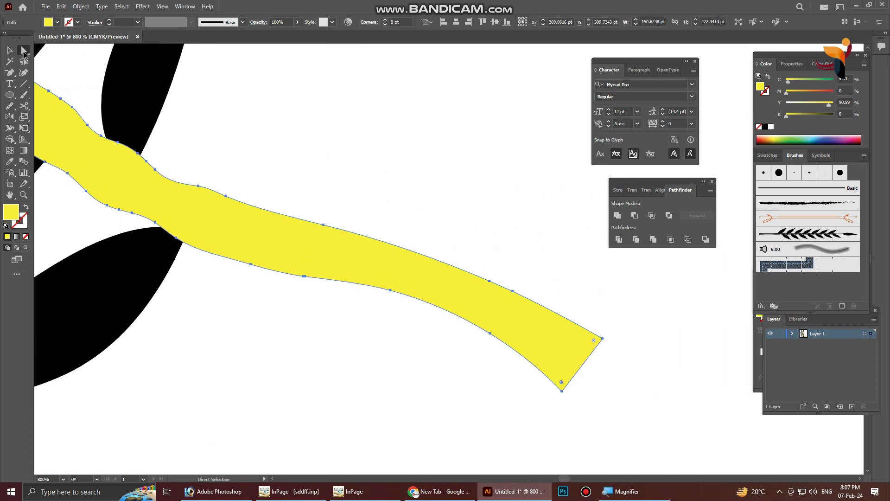
pyautogui.click(304, 277)
pyautogui.click(276, 273)
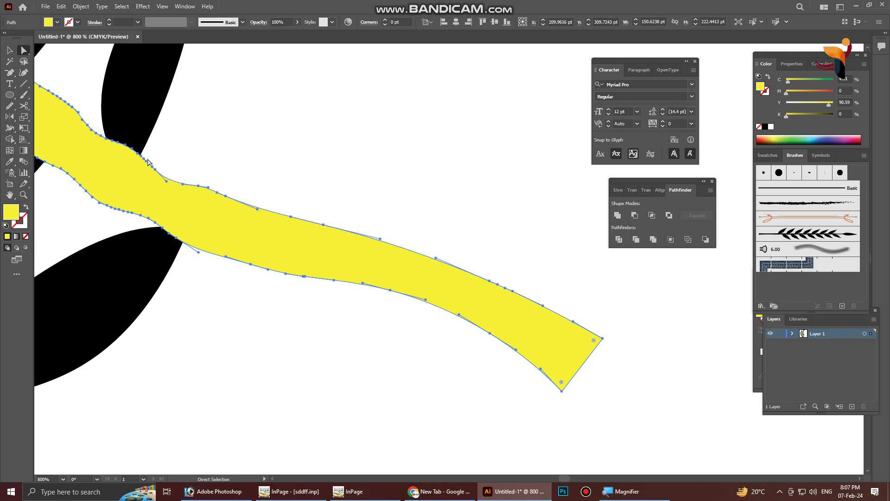
pyautogui.hotkey('ctrl', '0')
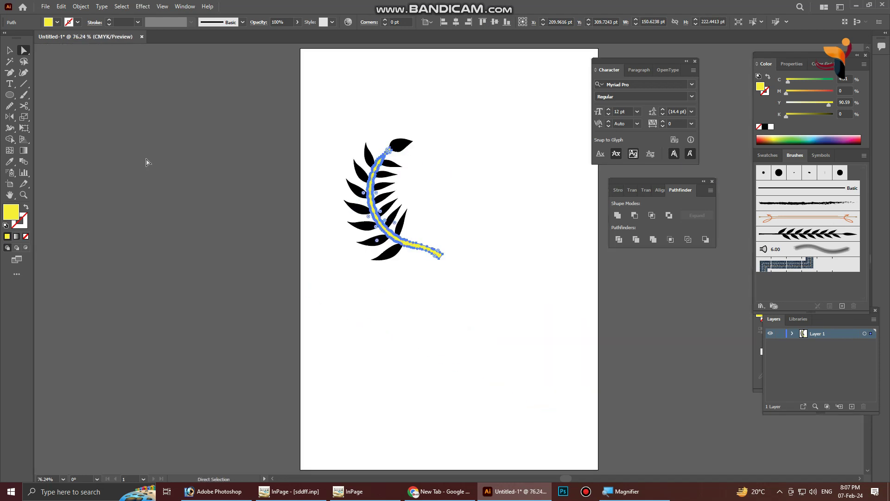
pyautogui.press('z')
pyautogui.click(421, 215)
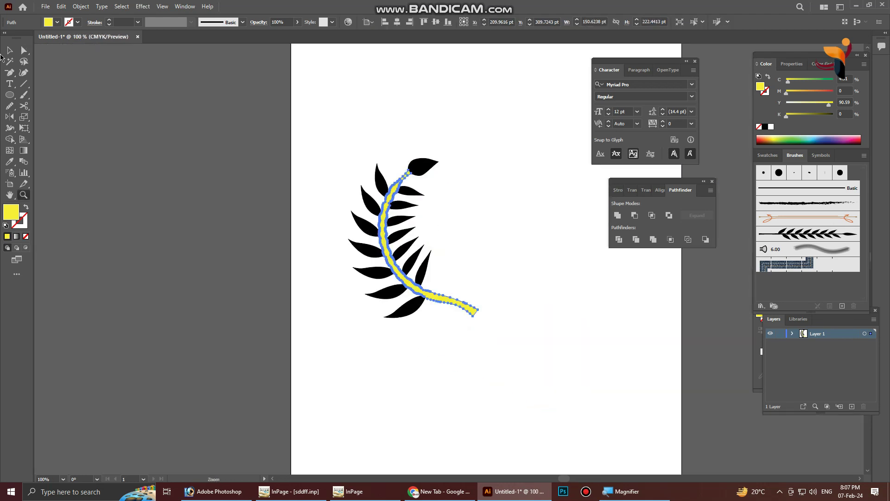
# Select the yellow stem, undo the trial move away from the leaves, fill the stem with black and deselect it
pyautogui.click(10, 51)
pyautogui.click(348, 391)
pyautogui.moveTo(448, 299); pyautogui.dragTo(523, 238)
pyautogui.hotkey('ctrl', 'z')
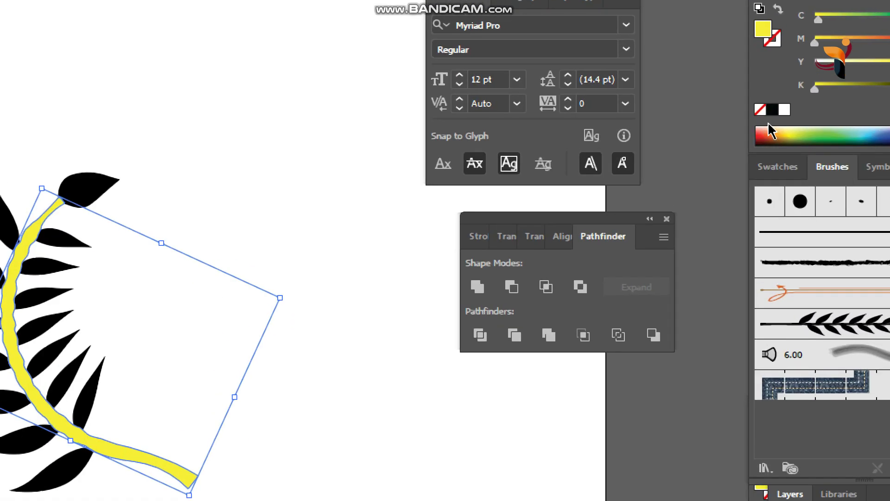
pyautogui.click(774, 111)
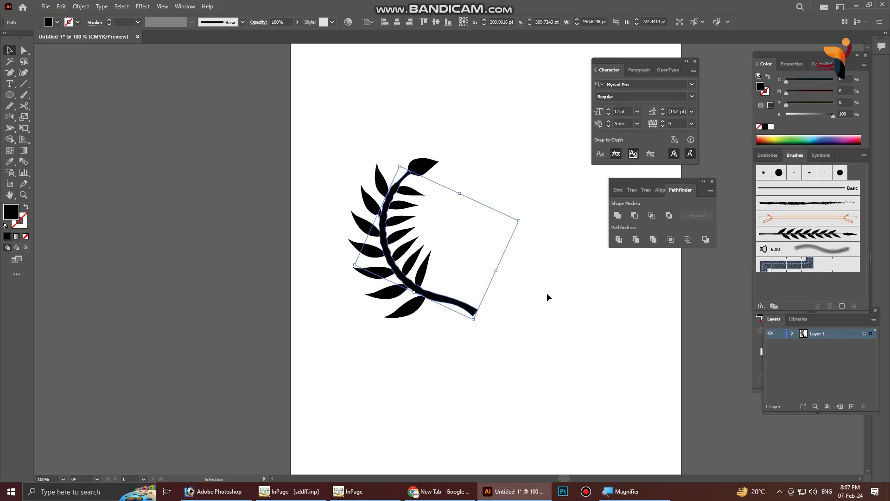
pyautogui.click(529, 298)
# Undo the second trial move of the stem, and group the stem with all its leaves
pyautogui.moveTo(448, 302); pyautogui.dragTo(498, 299)
pyautogui.hotkey('ctrl', 'z')
pyautogui.press('v')
pyautogui.moveTo(547, 169); pyautogui.dragTo(389, 209)
pyautogui.moveTo(425, 170); pyautogui.dragTo(146, 390)
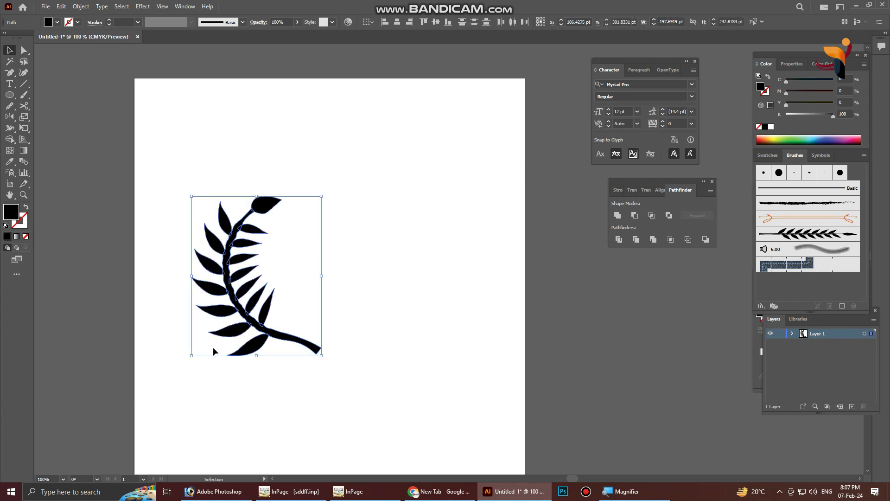
pyautogui.rightClick(252, 319)
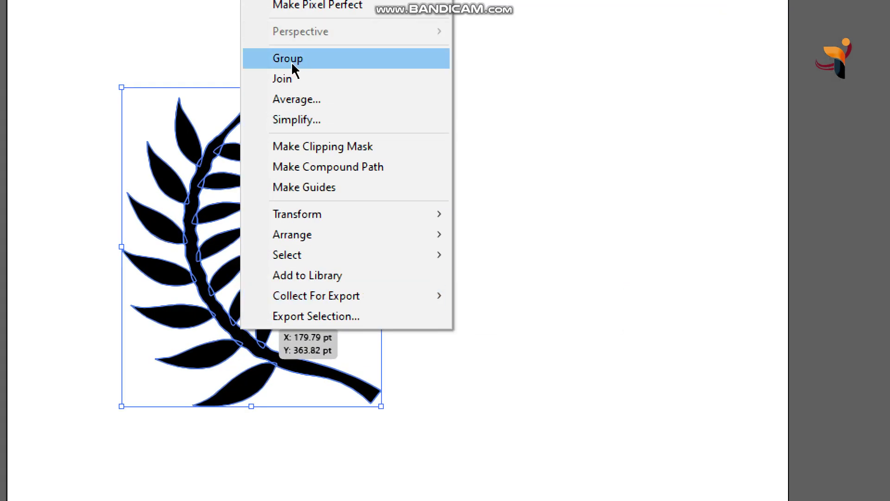
pyautogui.click(295, 59)
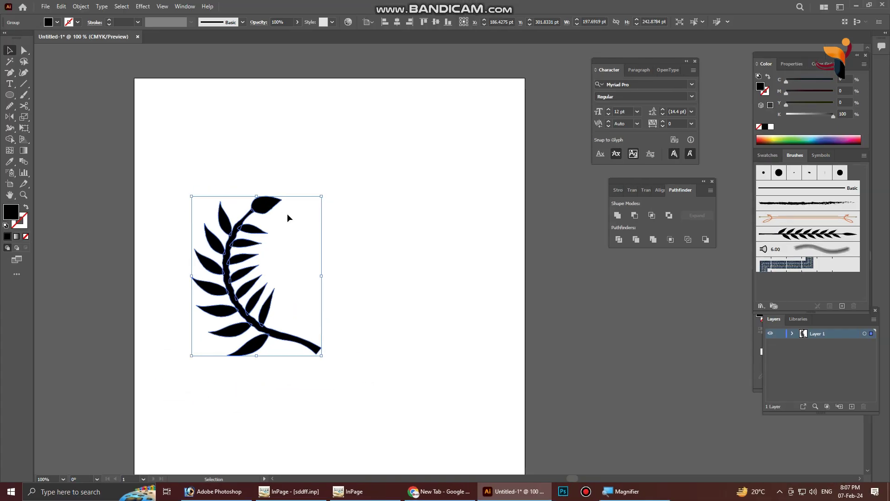
pyautogui.rightClick(254, 230)
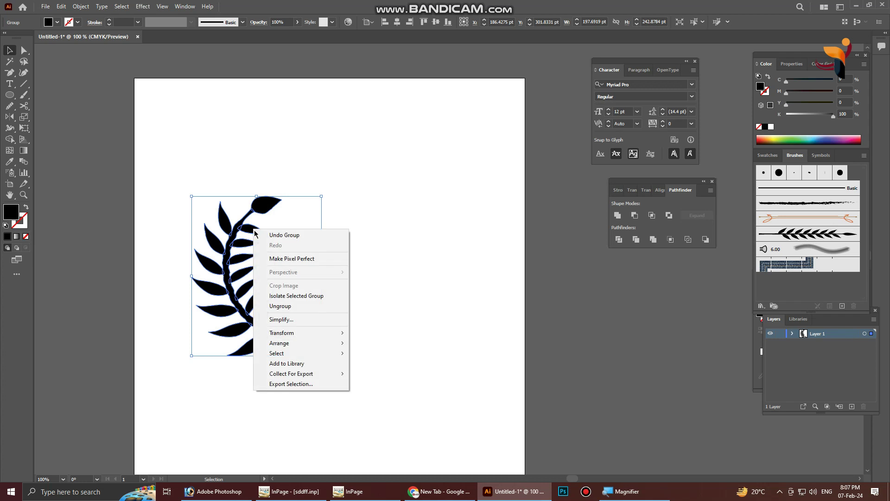
pyautogui.click(84, 6)
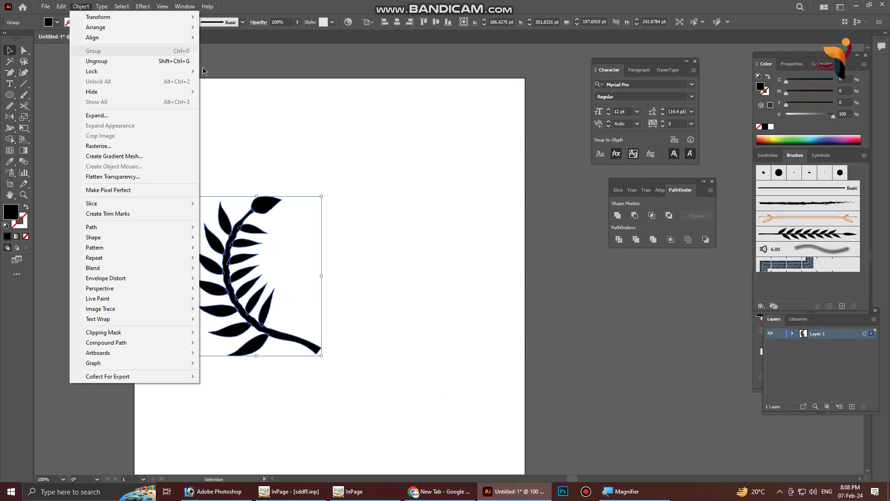
pyautogui.click(286, 167)
pyautogui.click(286, 168)
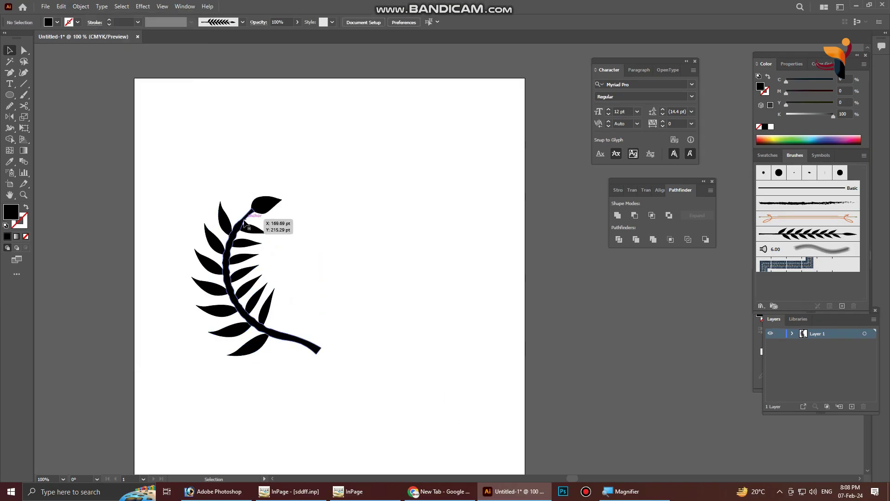
# Create a mirrored copy of the branch group with the Reflect tool, using the vertical axis
pyautogui.click(235, 236)
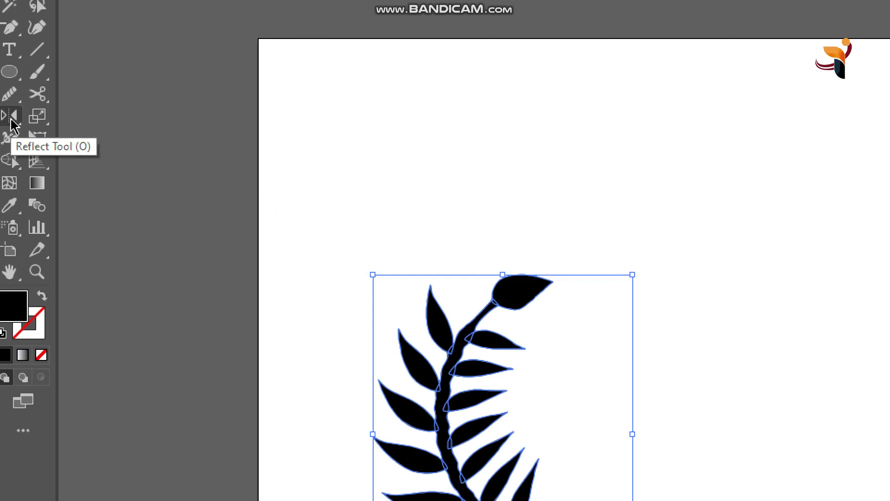
pyautogui.click(10, 118)
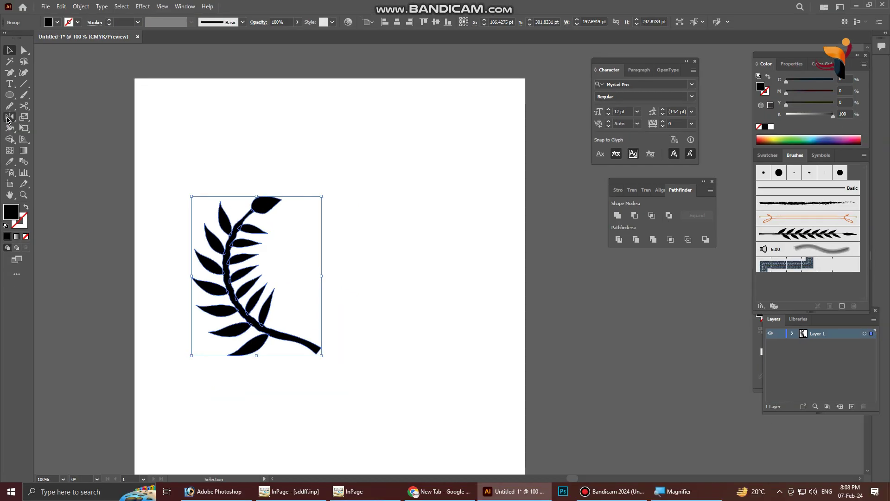
pyautogui.doubleClick(7, 119)
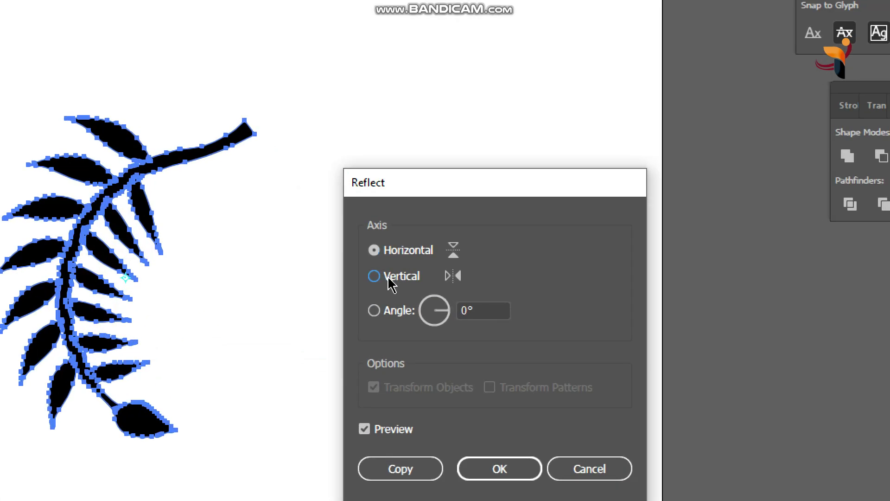
pyautogui.click(389, 277)
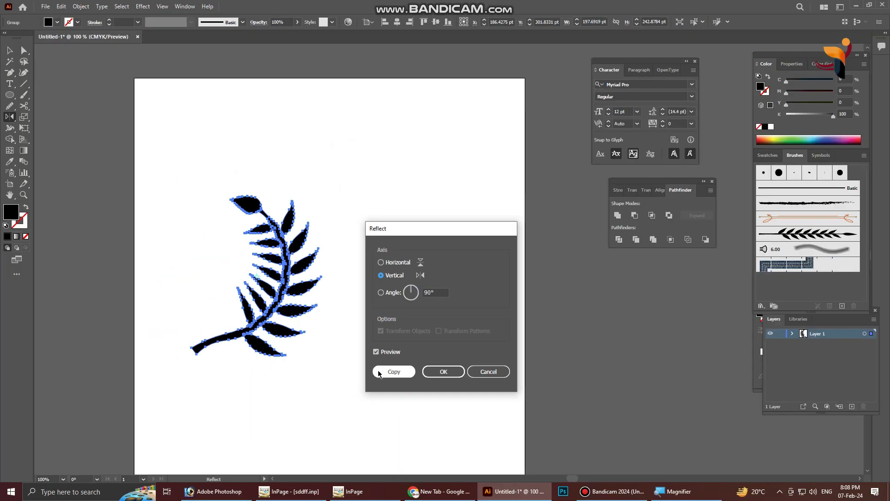
pyautogui.click(393, 372)
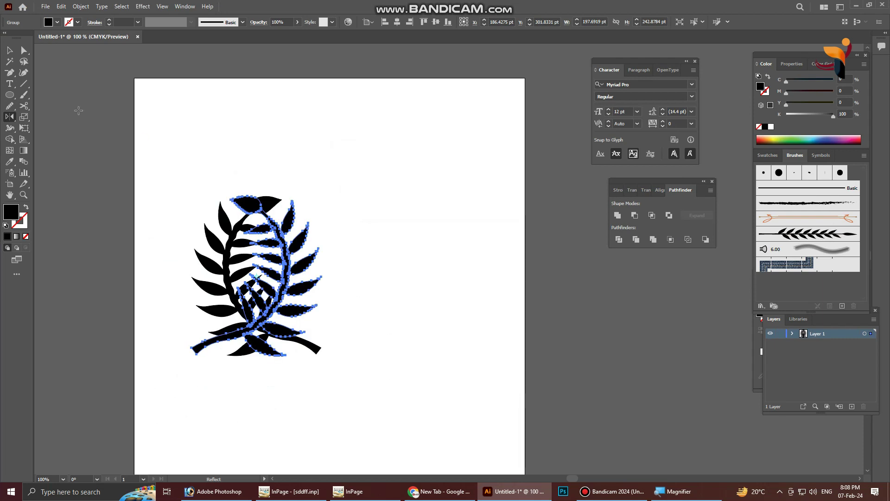
# Move the mirrored branch horizontally about 146 pt to the right, so the two stem ends cross at the wreath's base
pyautogui.click(10, 51)
pyautogui.click(358, 257)
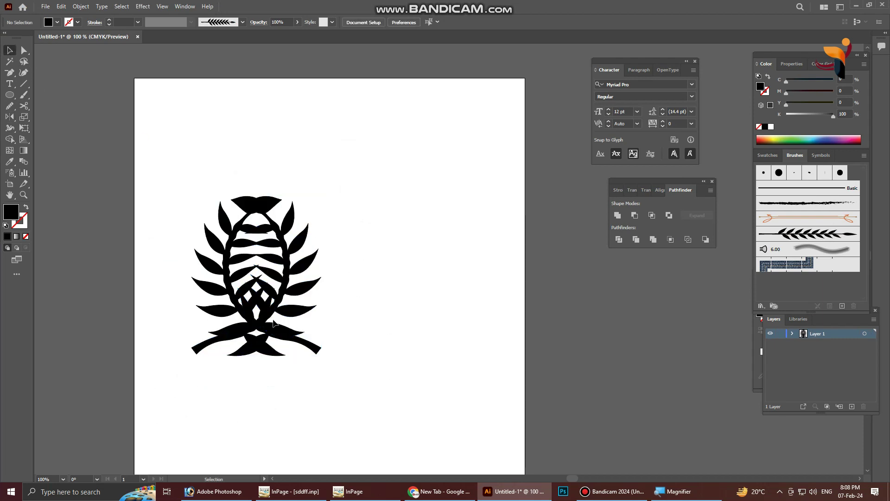
pyautogui.moveTo(295, 315); pyautogui.dragTo(391, 315)
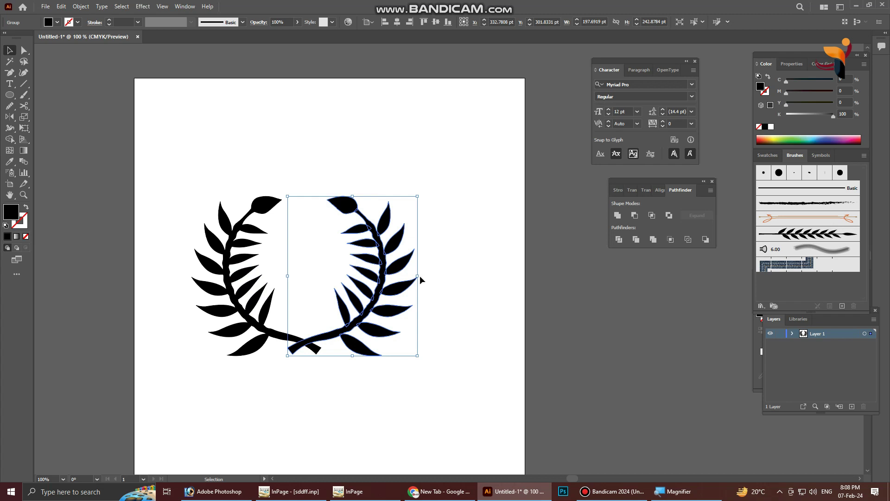
# Select both branches and group them into one wreath
pyautogui.moveTo(461, 199); pyautogui.dragTo(205, 388)
pyautogui.rightClick(238, 306)
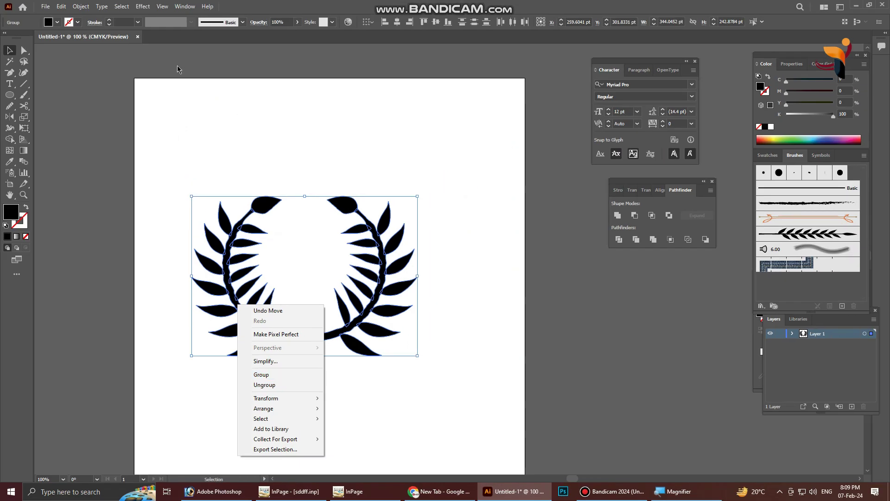
pyautogui.click(81, 6)
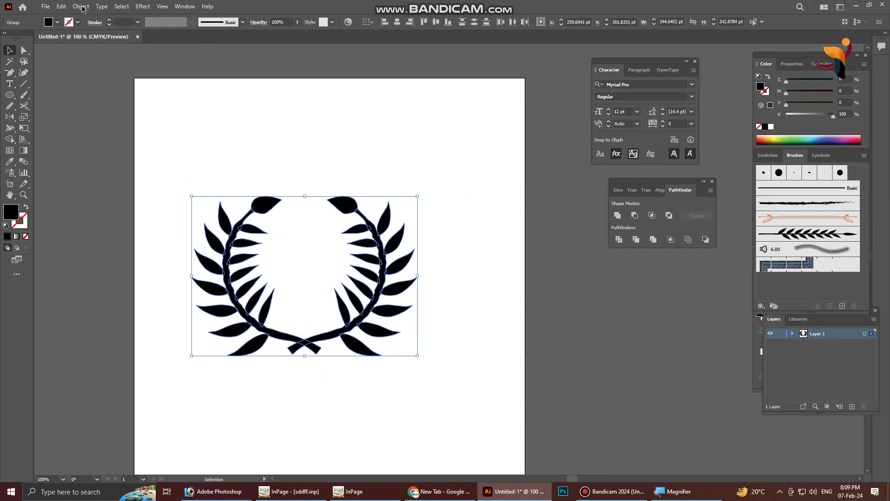
pyautogui.click(81, 6)
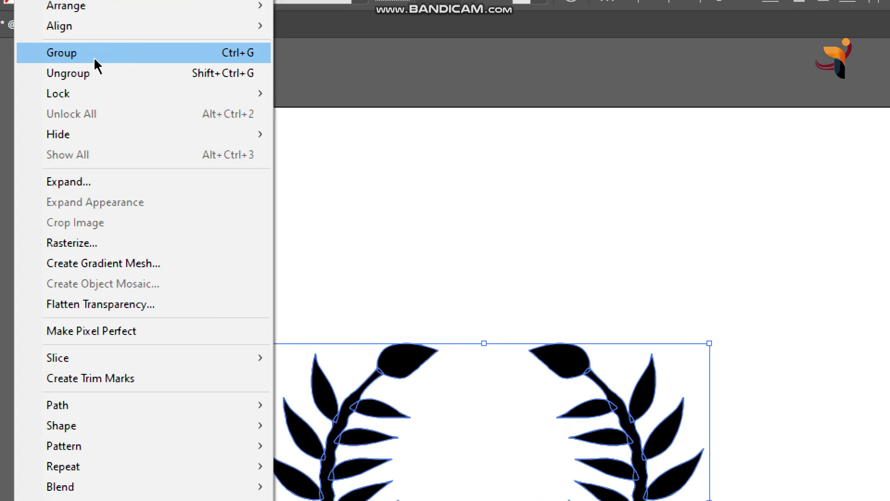
pyautogui.click(187, 52)
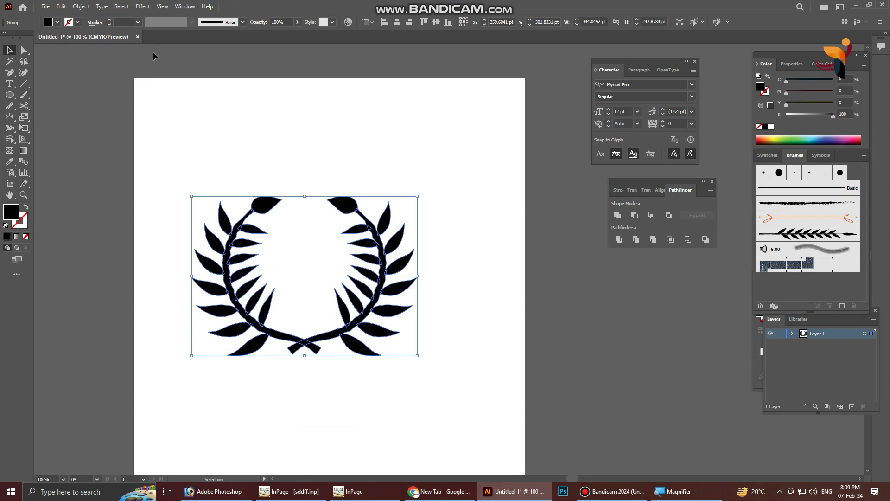
# Move the grouped wreath right and slightly up on the artboard, centring it at about X 301.6 pt, Y 282.6 pt, and leave it selected
pyautogui.moveTo(387, 239)
pyautogui.mouseDown()
pyautogui.moveTo(397, 230)
pyautogui.moveTo(423, 238)
pyautogui.moveTo(404, 243)
pyautogui.mouseUp()
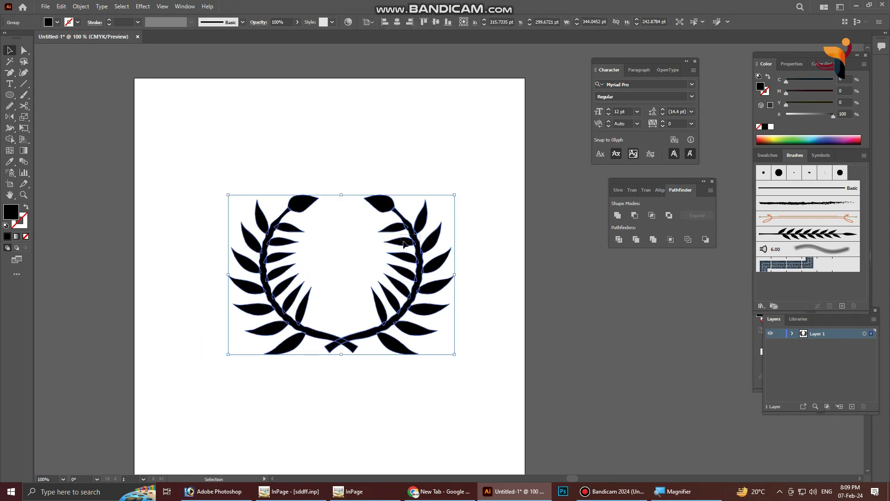
pyautogui.moveTo(399, 210)
pyautogui.mouseDown()
pyautogui.moveTo(350, 142)
pyautogui.moveTo(392, 185)
pyautogui.moveTo(390, 198)
pyautogui.mouseUp()
pyautogui.click(389, 167)
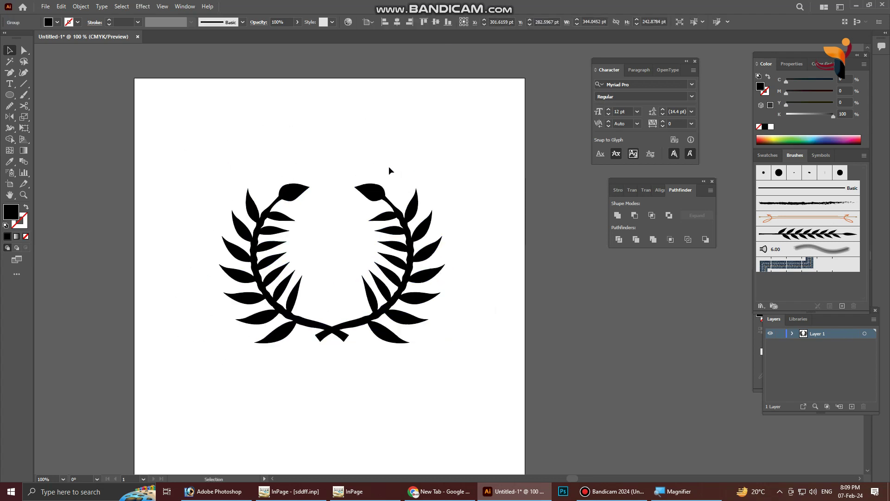
pyautogui.click(396, 254)
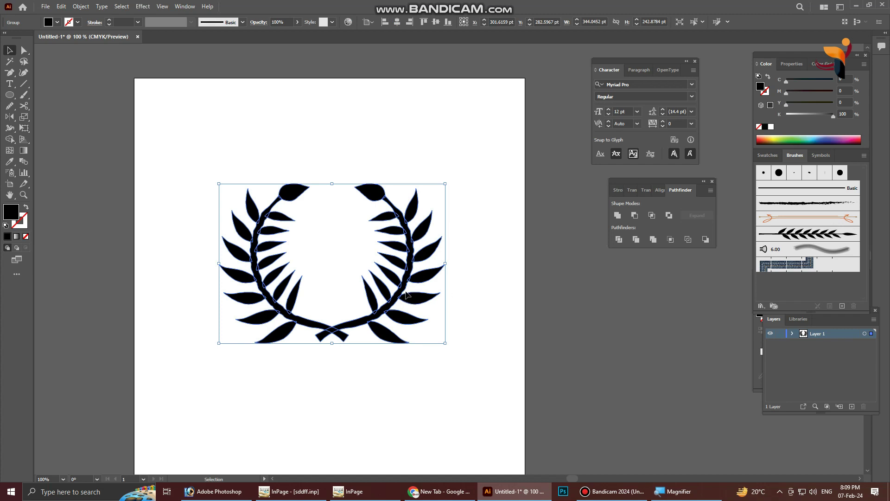
pyautogui.click(459, 280)
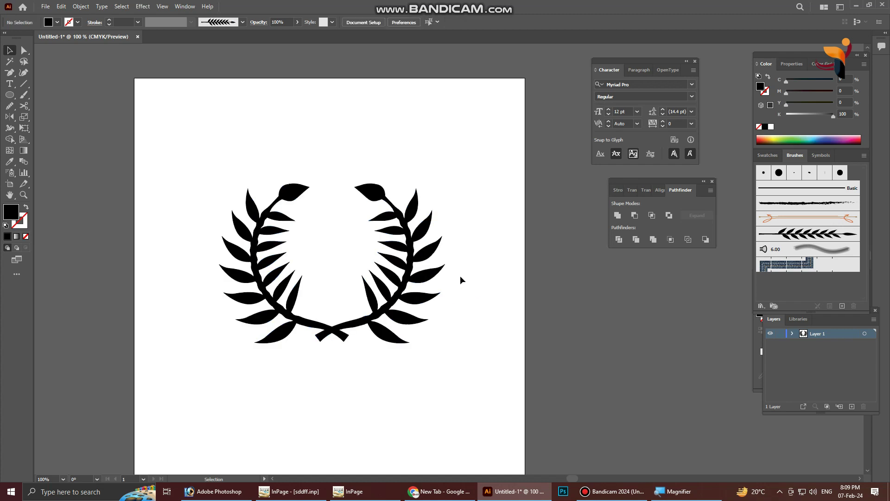
pyautogui.click(420, 263)
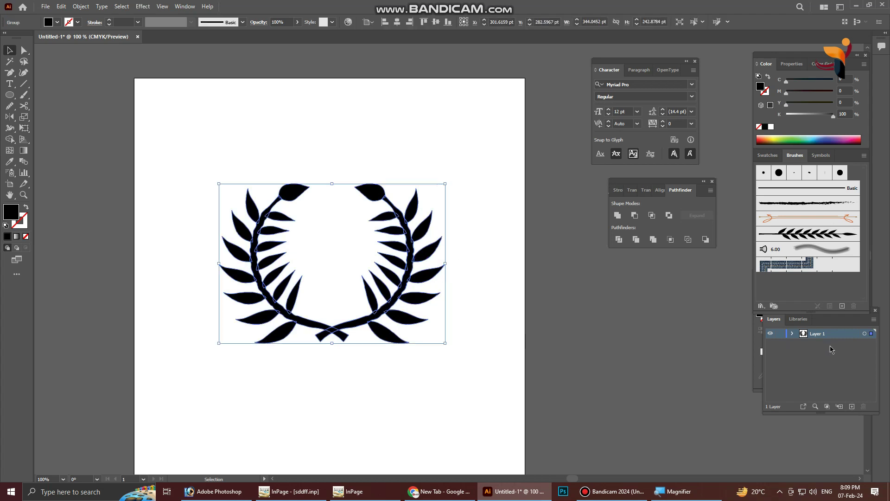
# Add a new layer and place it beneath Layer 1, moving the layer list closer to the artboard
pyautogui.press('super+plus')
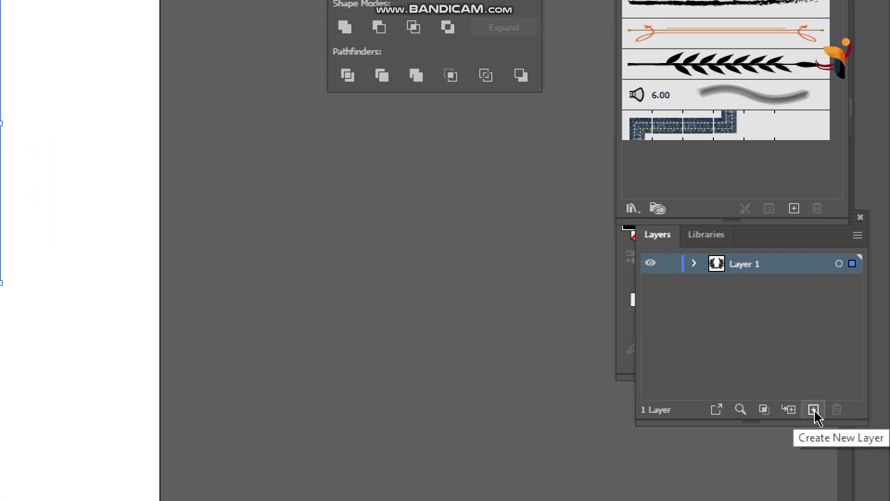
pyautogui.click(814, 410)
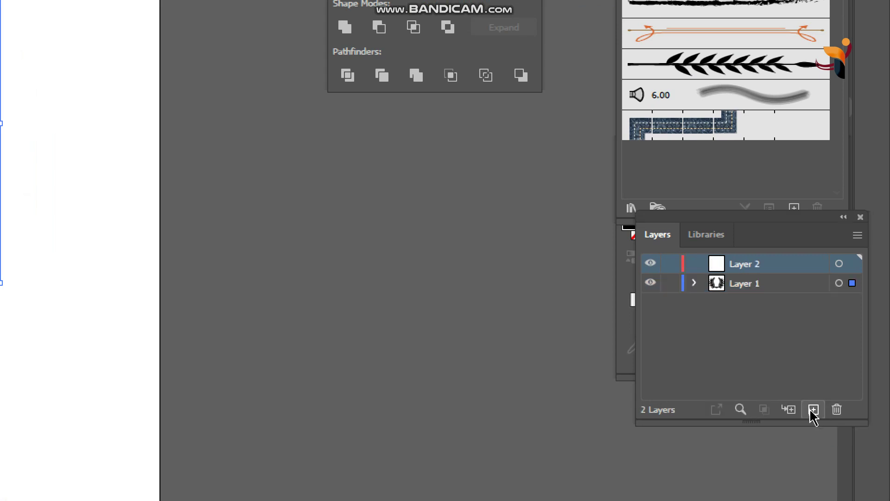
pyautogui.press('super+minus')
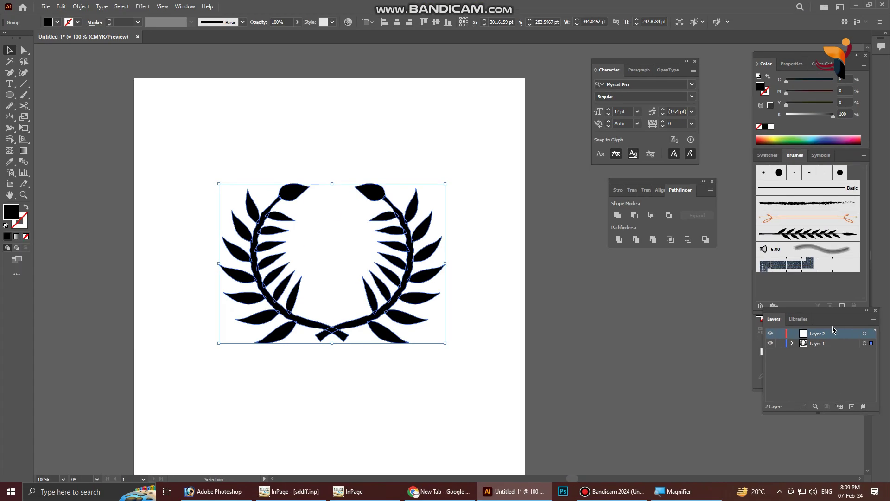
pyautogui.moveTo(823, 315); pyautogui.dragTo(600, 314)
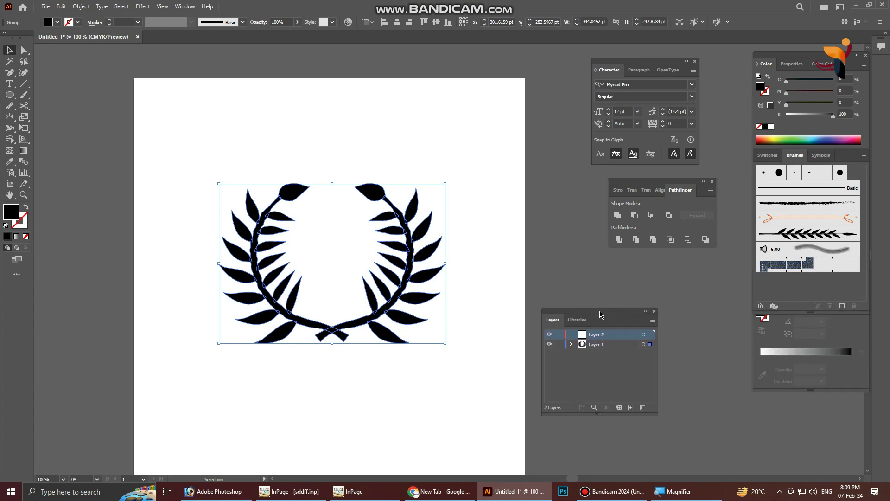
pyautogui.press('super+plus')
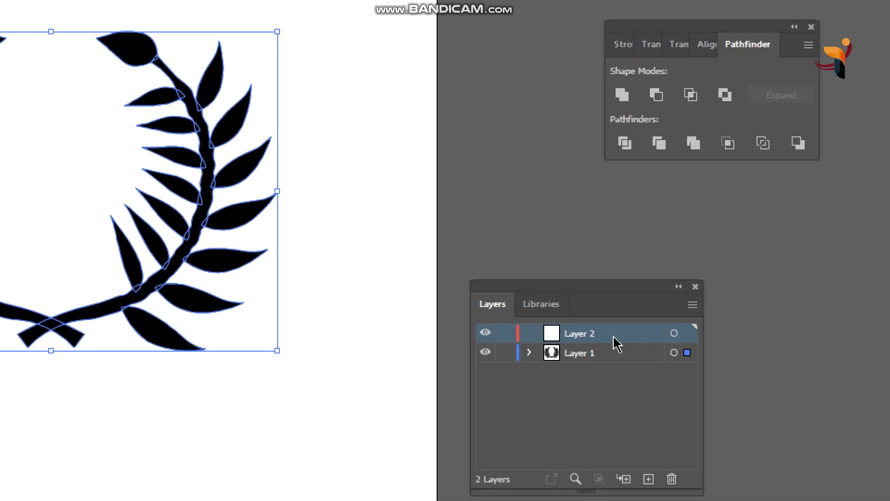
pyautogui.moveTo(625, 336); pyautogui.dragTo(630, 353)
pyautogui.click(627, 355)
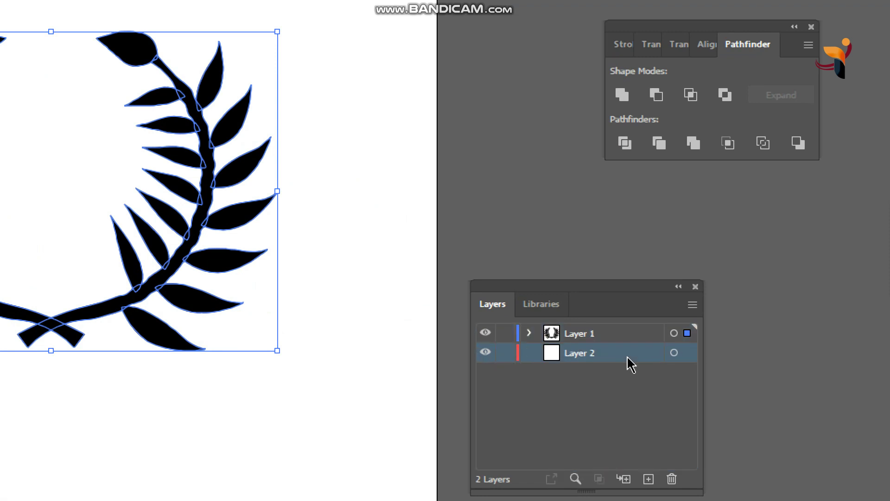
# Draw a wide black rectangle on Layer 2 behind the wreath, extending from near the artboard's left edge to its right edge
pyautogui.click(674, 353)
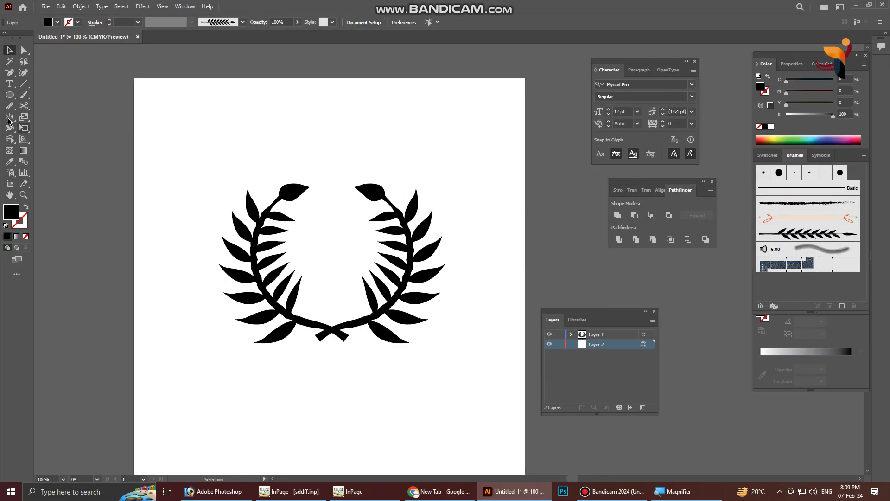
pyautogui.press('m')
pyautogui.moveTo(145, 151); pyautogui.dragTo(525, 386)
pyautogui.click(10, 50)
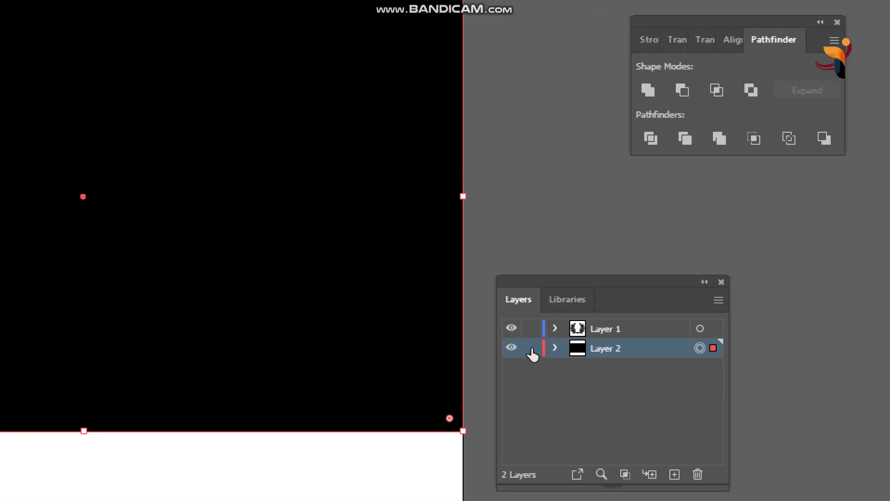
# Lock Layer 2 with the black rectangle, fill the Layer 1 wreath with bright yellow and deselect it
pyautogui.click(531, 349)
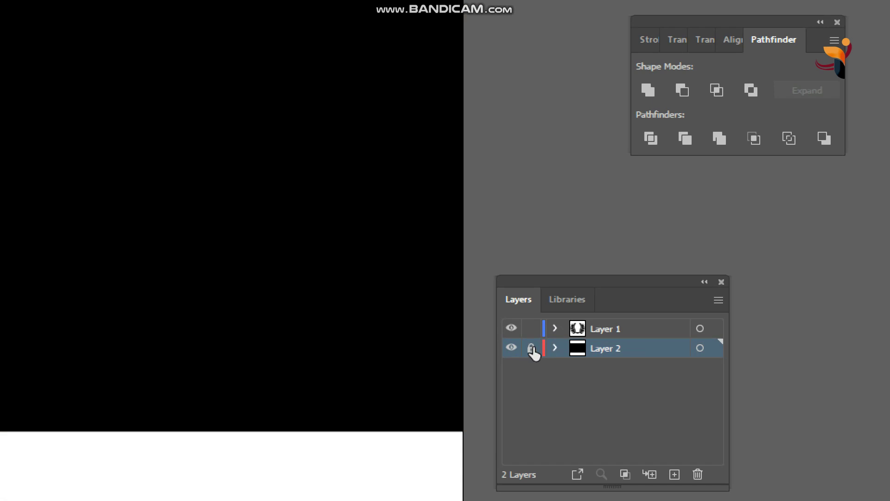
pyautogui.click(700, 329)
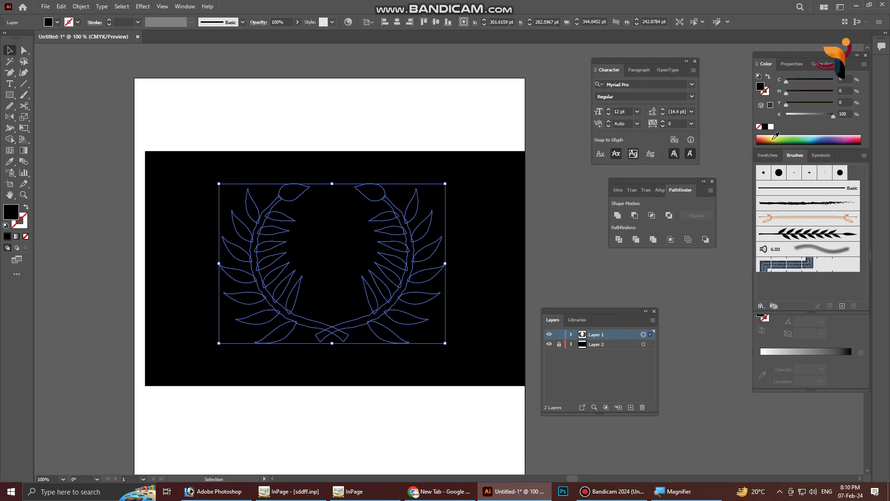
pyautogui.click(777, 139)
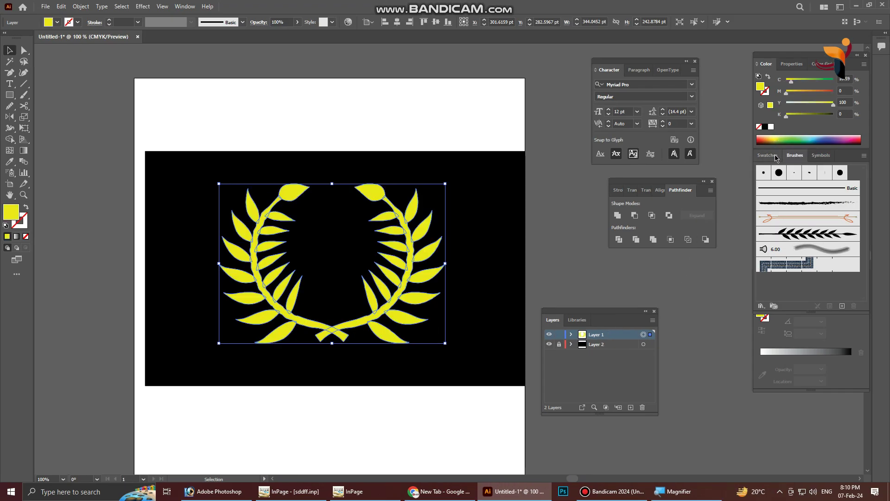
pyautogui.moveTo(628, 311); pyautogui.dragTo(723, 318)
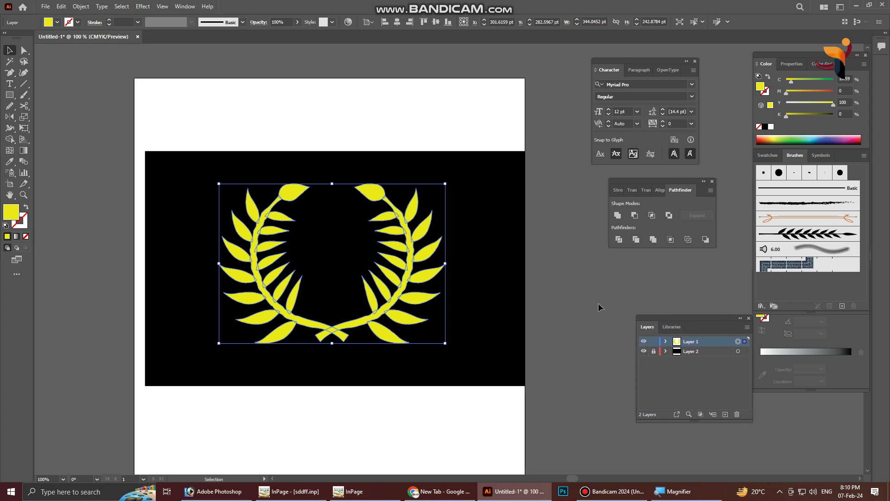
pyautogui.click(209, 139)
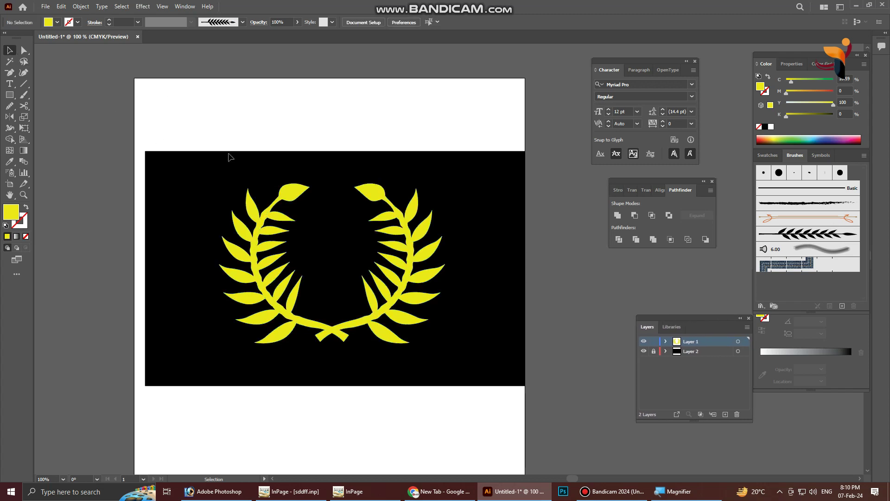
# Enlarge the yellow wreath proportionally from its centre to about 442 × 312 pt
pyautogui.click(395, 338)
pyautogui.moveTo(445, 343); pyautogui.dragTo(478, 386)
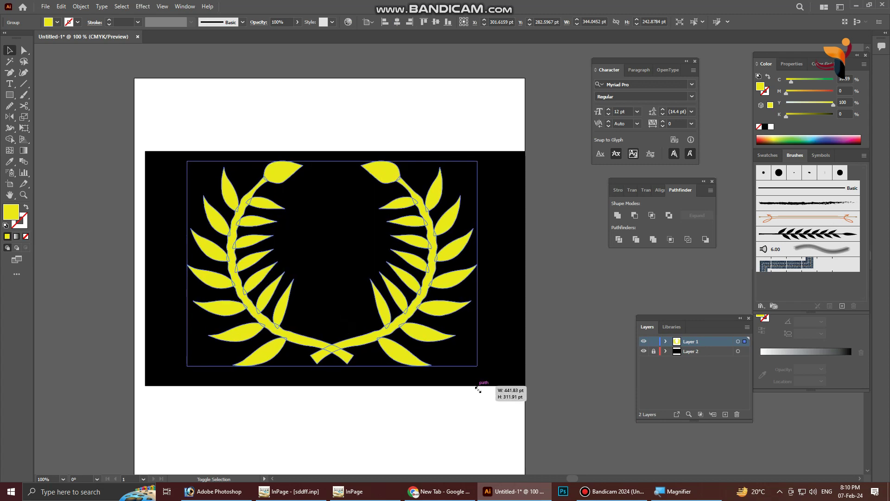